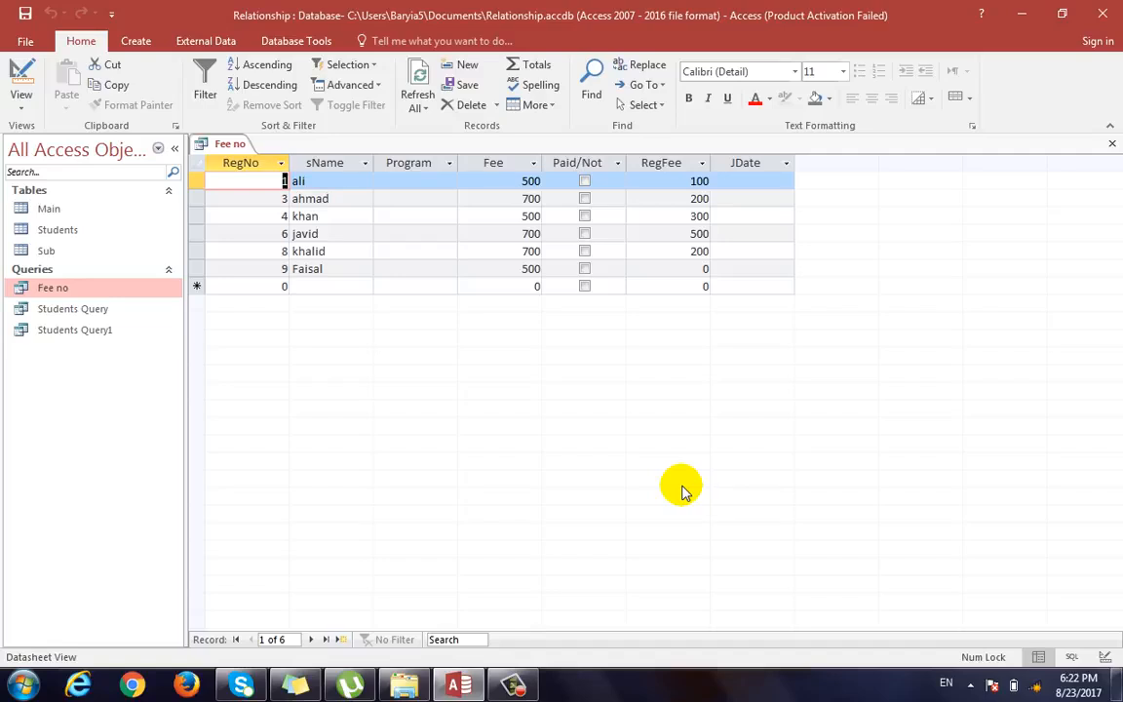
# Close the Fee no query, open Students Query in Design view, and clear the Yes criterion from the Paid/Not field.
pyautogui.click(1113, 142)
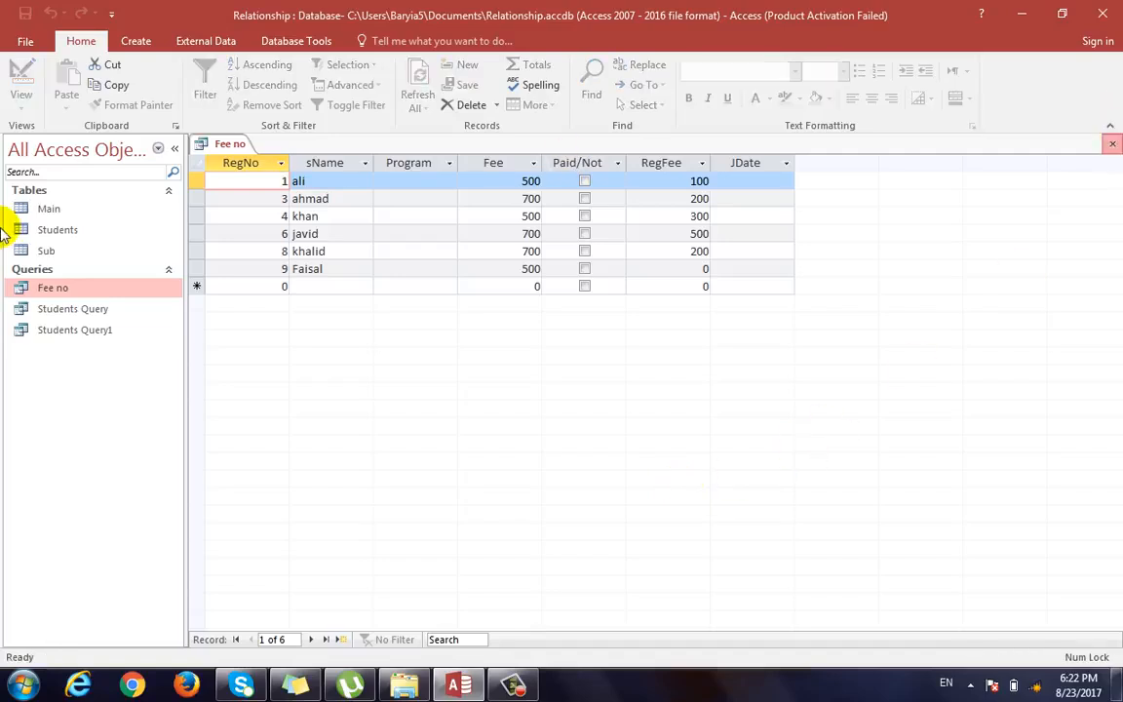
pyautogui.doubleClick(73, 309)
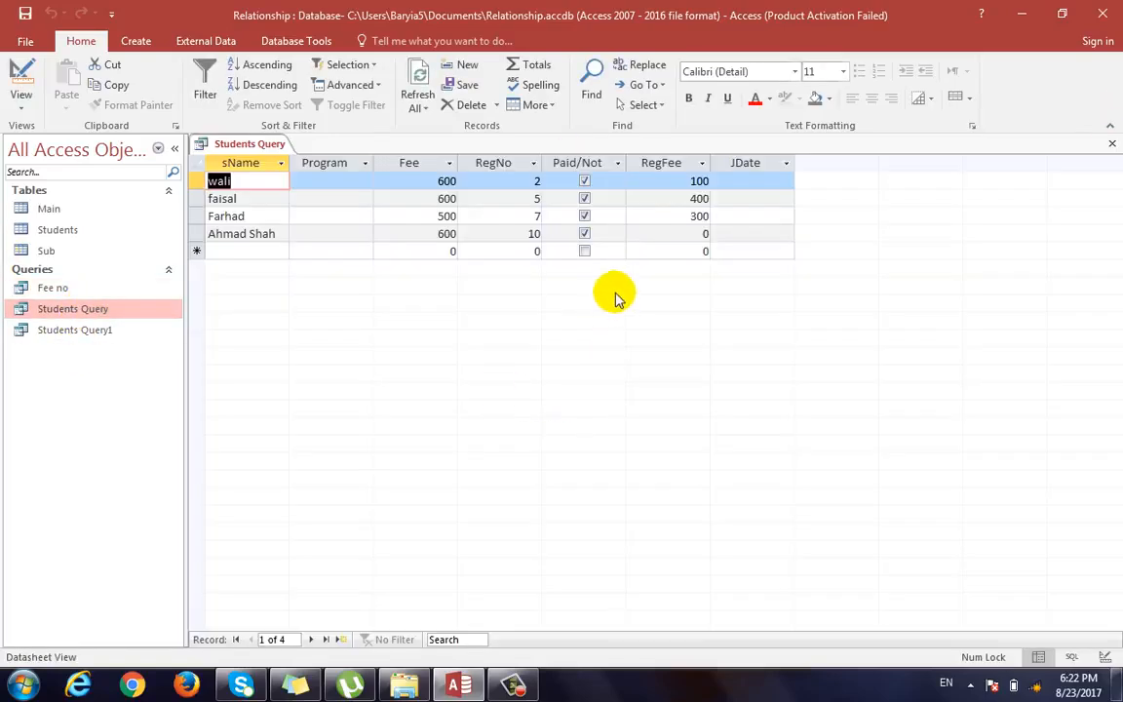
pyautogui.hotkey('ctrl', ',')
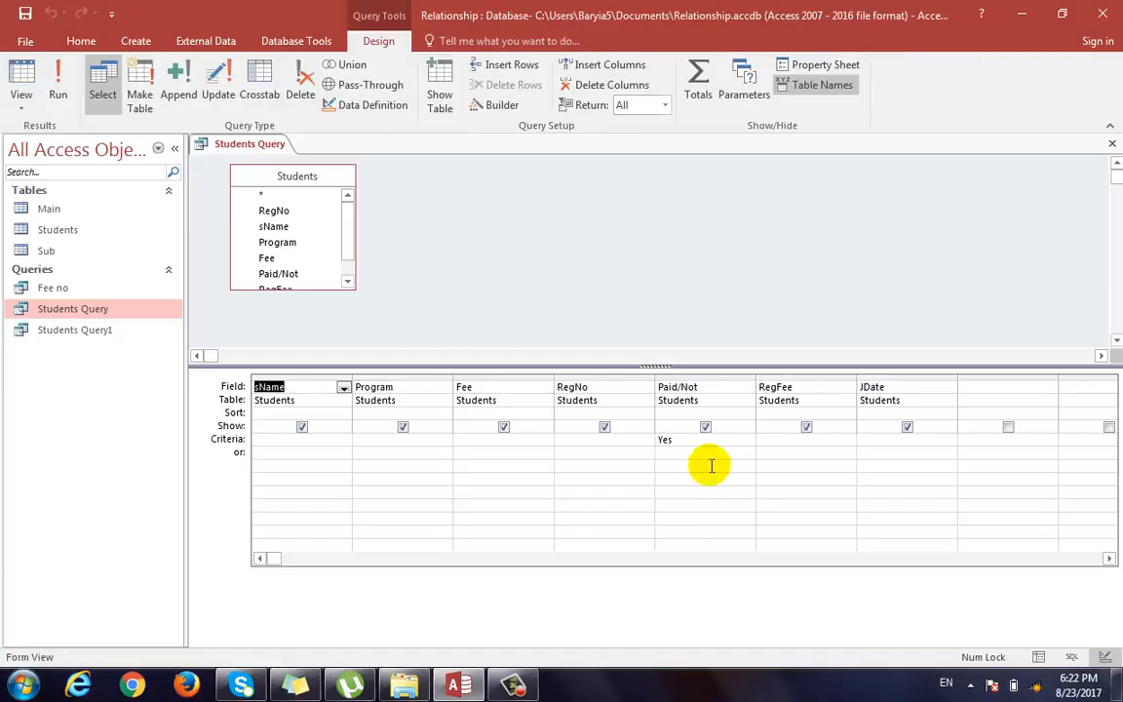
pyautogui.moveTo(702, 440); pyautogui.dragTo(571, 441)
pyautogui.press('Delete')
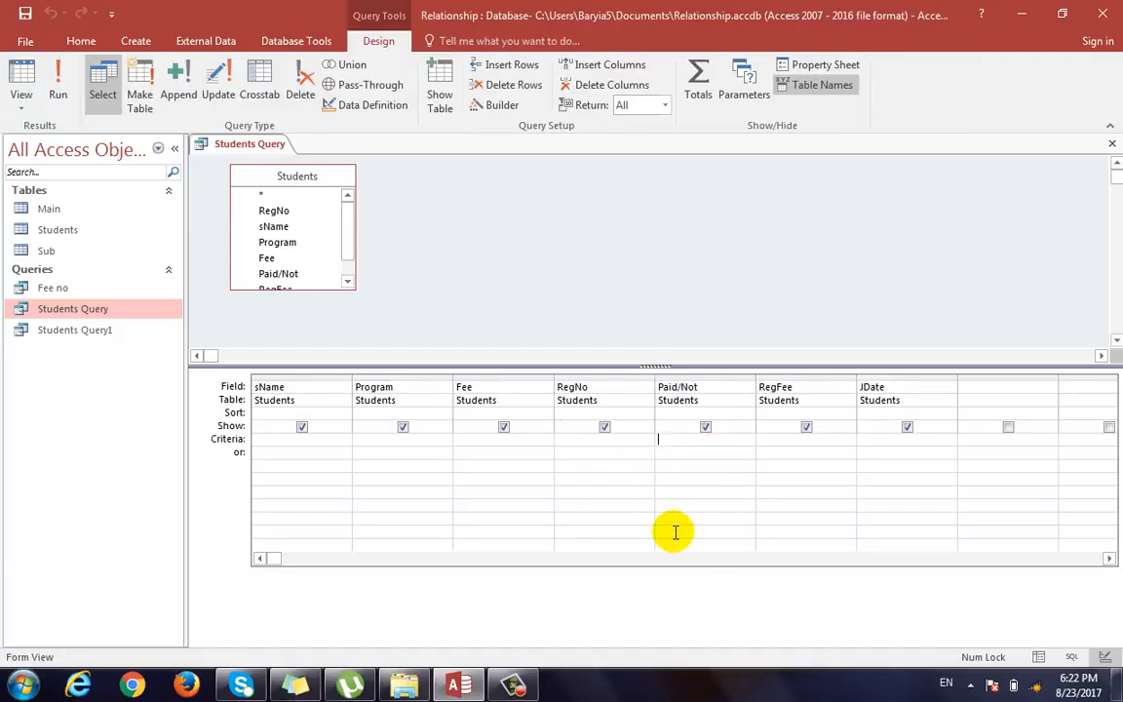
# Set the Fee field's criterion to 500 and show the query results in Datasheet view.
pyautogui.press('Left')
pyautogui.press('Left')
pyautogui.write('500')
pyautogui.press('F5')
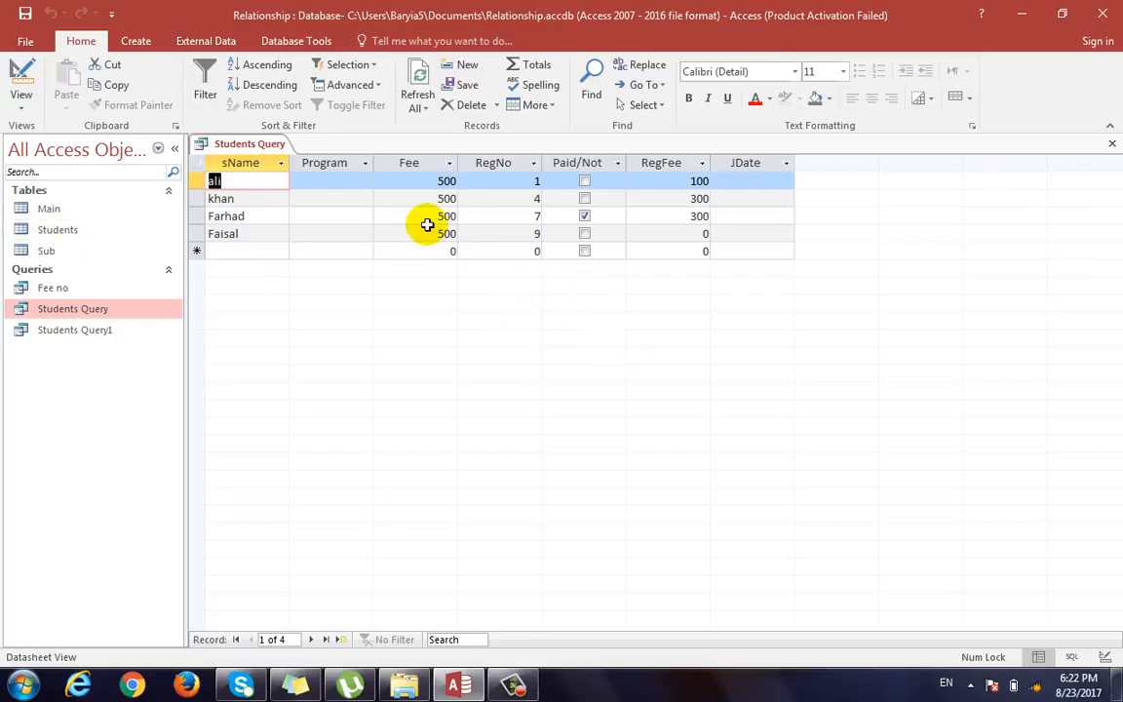
# Close Students Query with its design changes saved, and open it again.
pyautogui.click(1111, 143)
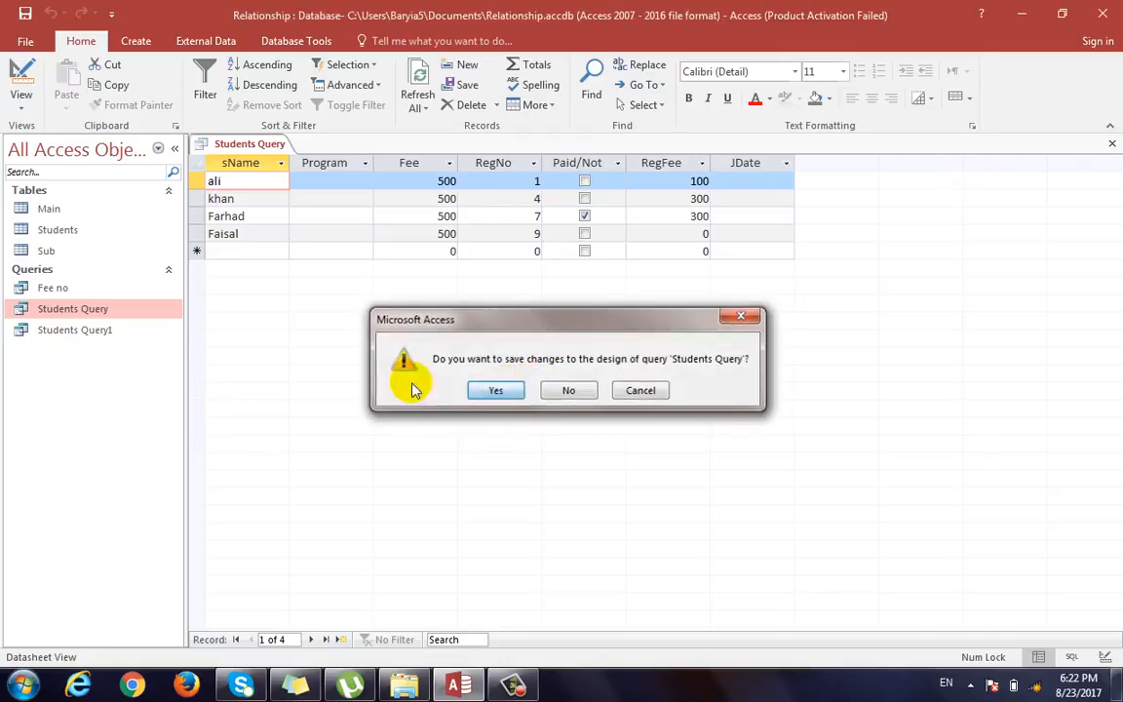
pyautogui.press('Return')
pyautogui.doubleClick(125, 309)
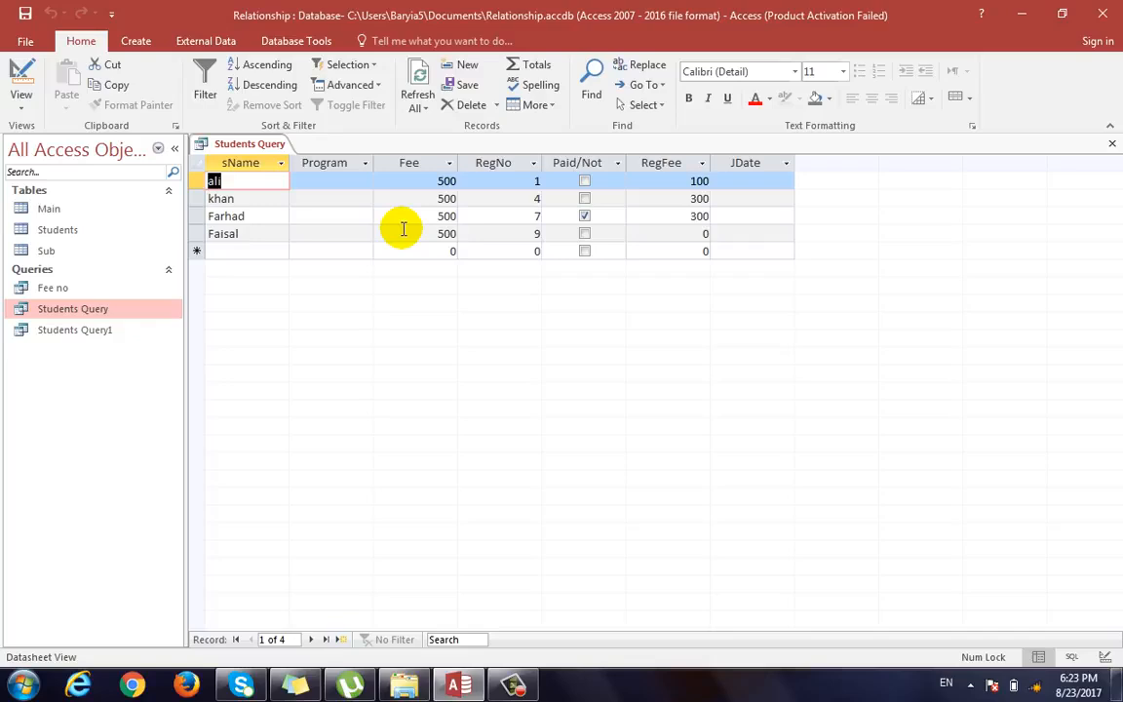
# Return Students Query to Design view and remove the 500 criterion from the Fee field.
pyautogui.hotkey('ctrl', ',')
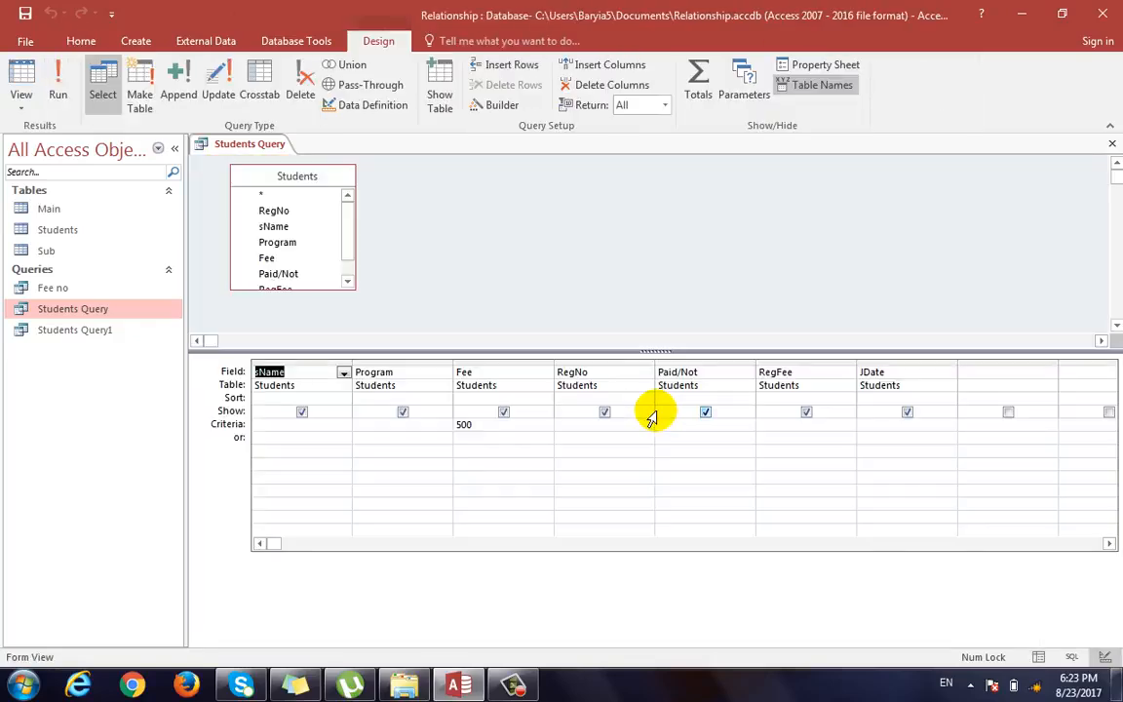
pyautogui.click(491, 426)
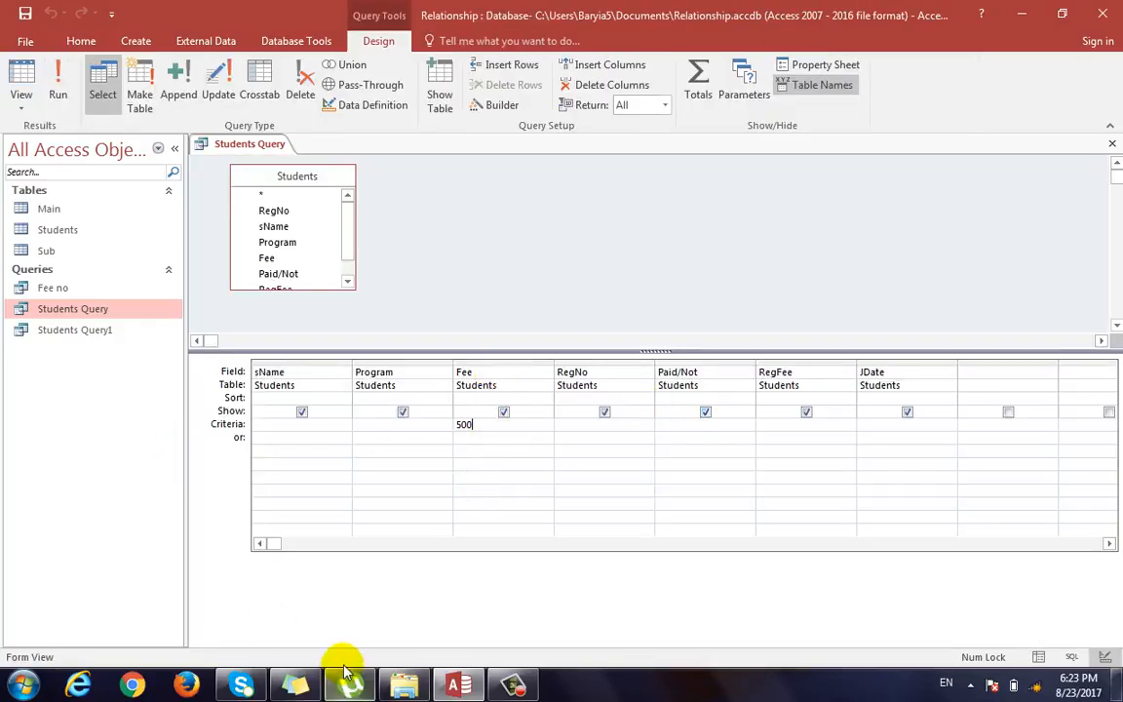
pyautogui.press('BackSpace')
pyautogui.press('BackSpace')
pyautogui.press('BackSpace')
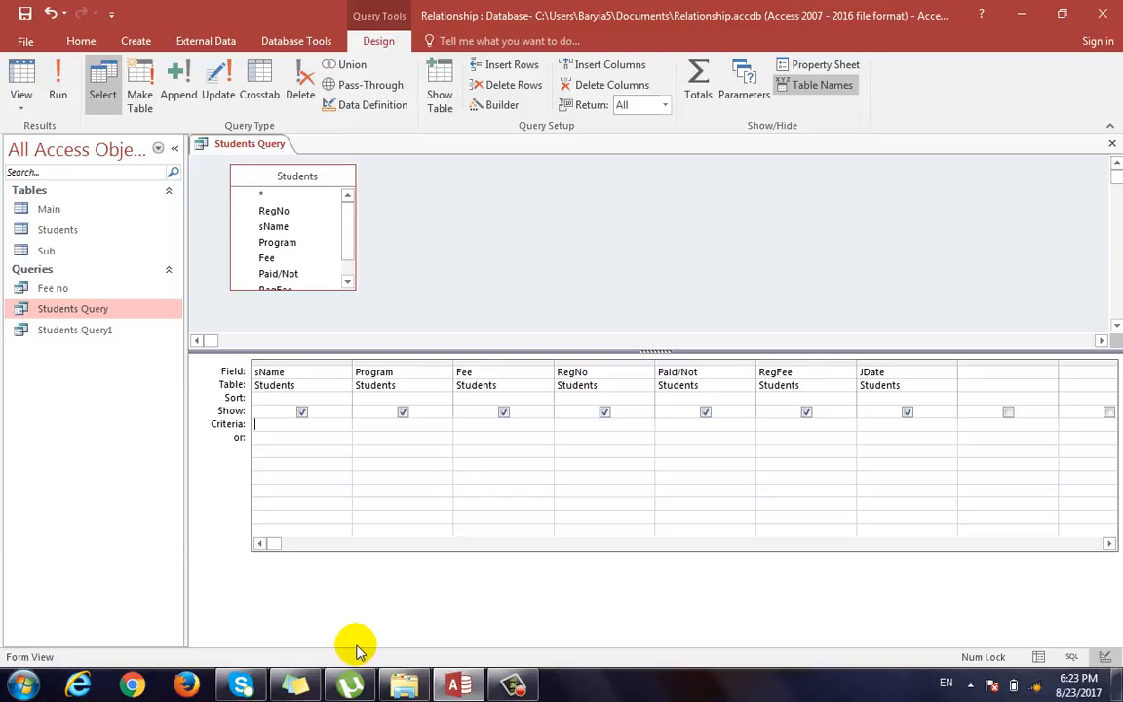
pyautogui.write('[]][][][][][][][]')
pyautogui.press('BackSpace')
pyautogui.press('BackSpace')
pyautogui.press('BackSpace')
pyautogui.press('BackSpace')
pyautogui.press('BackSpace')
pyautogui.press('BackSpace')
pyautogui.press('BackSpace')
pyautogui.press('BackSpace')
pyautogui.press('BackSpace')
pyautogui.press('BackSpace')
pyautogui.press('BackSpace')
pyautogui.press('BackSpace')
pyautogui.press('BackSpace')
pyautogui.press('BackSpace')
pyautogui.press('BackSpace')
pyautogui.press('BackSpace')
pyautogui.press('BackSpace')
pyautogui.press('BackSpace')
pyautogui.press('BackSpace')
pyautogui.press('BackSpace')
# Set the sName field's criterion to the parameter [like sname] and run the query with a student's name as its value.
pyautogui.write('[like')
pyautogui.write('sname]')
pyautogui.click(19, 76)
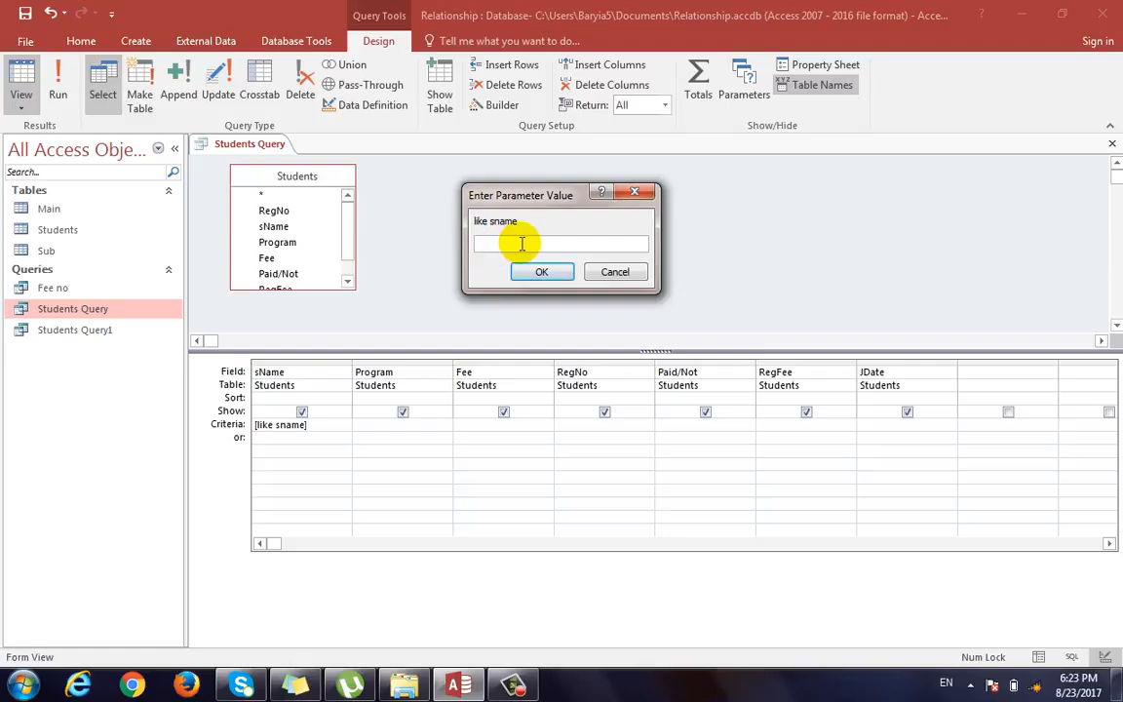
pyautogui.write('ali')
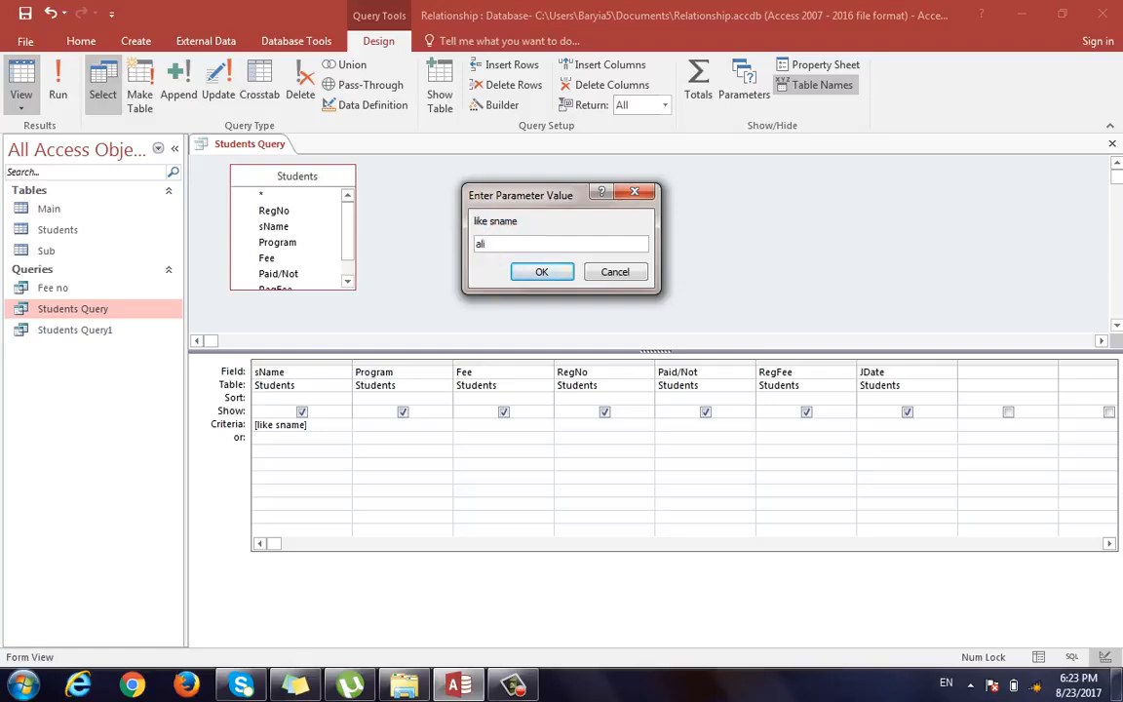
pyautogui.press('Return')
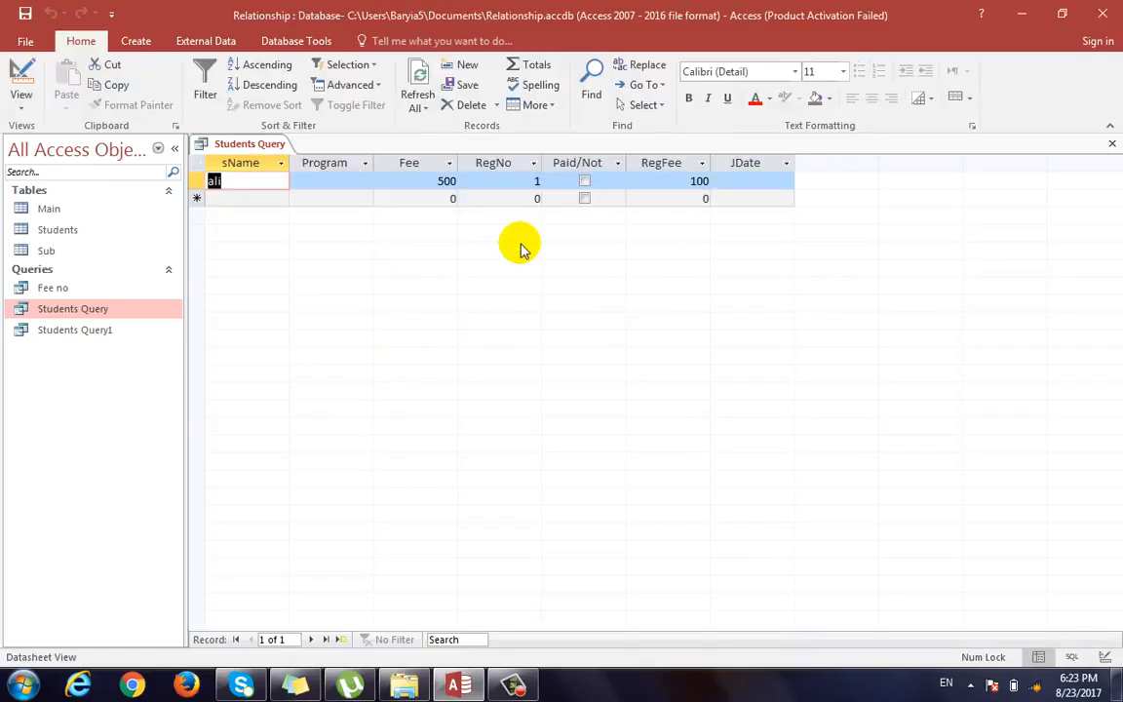
# Go back to the query design and rerun it with a different student's name for the like sname parameter.
pyautogui.click(28, 86)
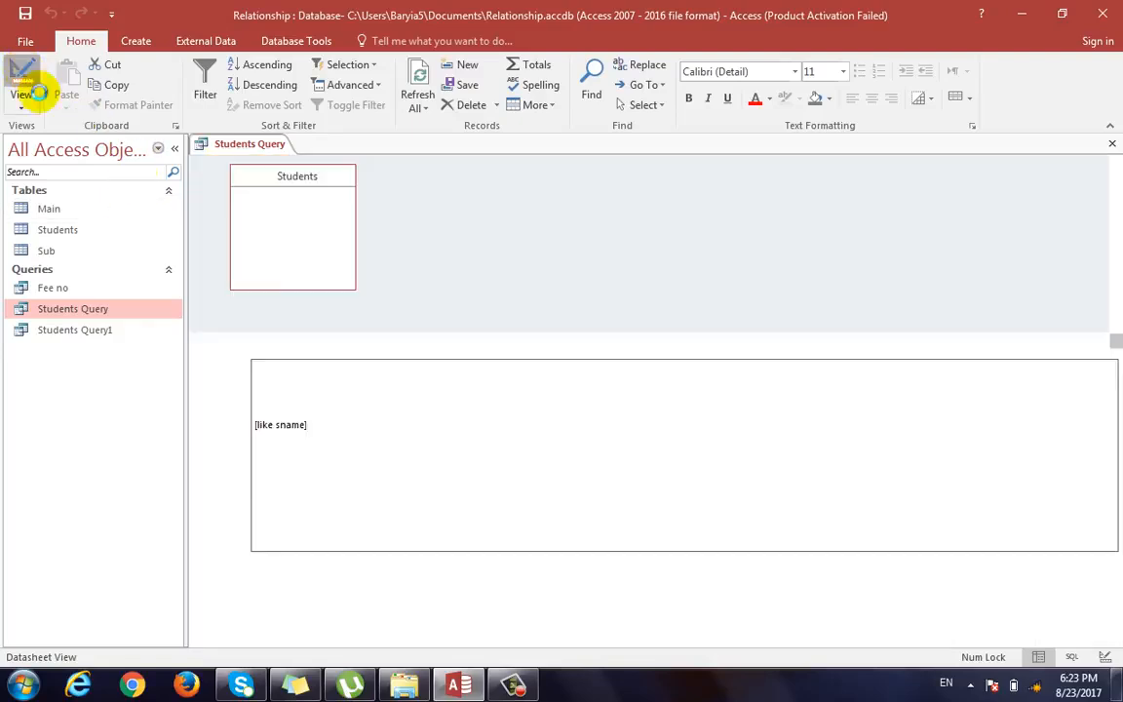
pyautogui.click(23, 76)
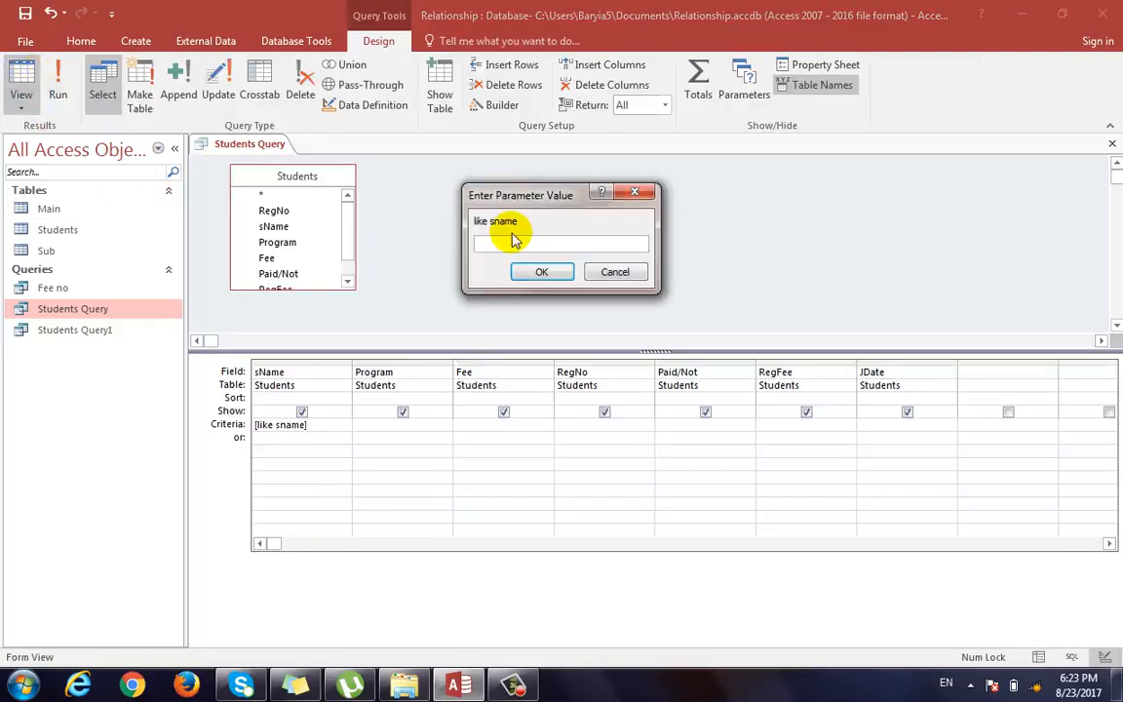
pyautogui.write('wali')
pyautogui.press('Return')
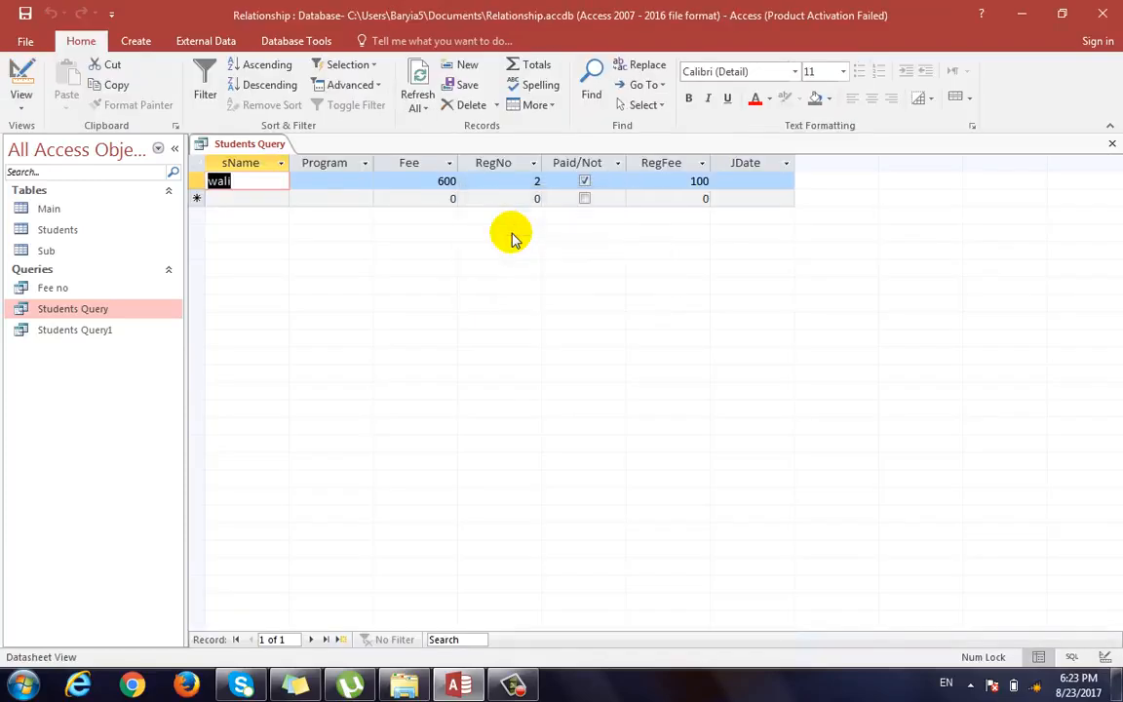
# In the query design, add the parameter [like fee] as an alternative (or) condition for the Fee field.
pyautogui.hotkey('ctrl', '.')
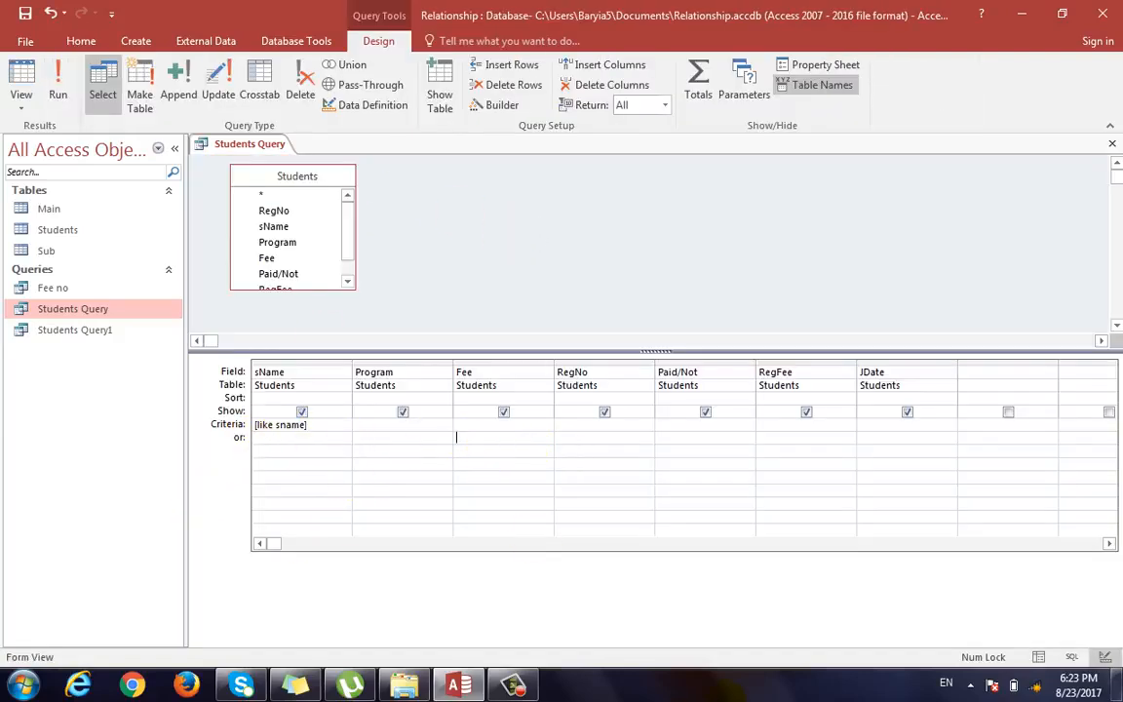
pyautogui.write('[like fee]')
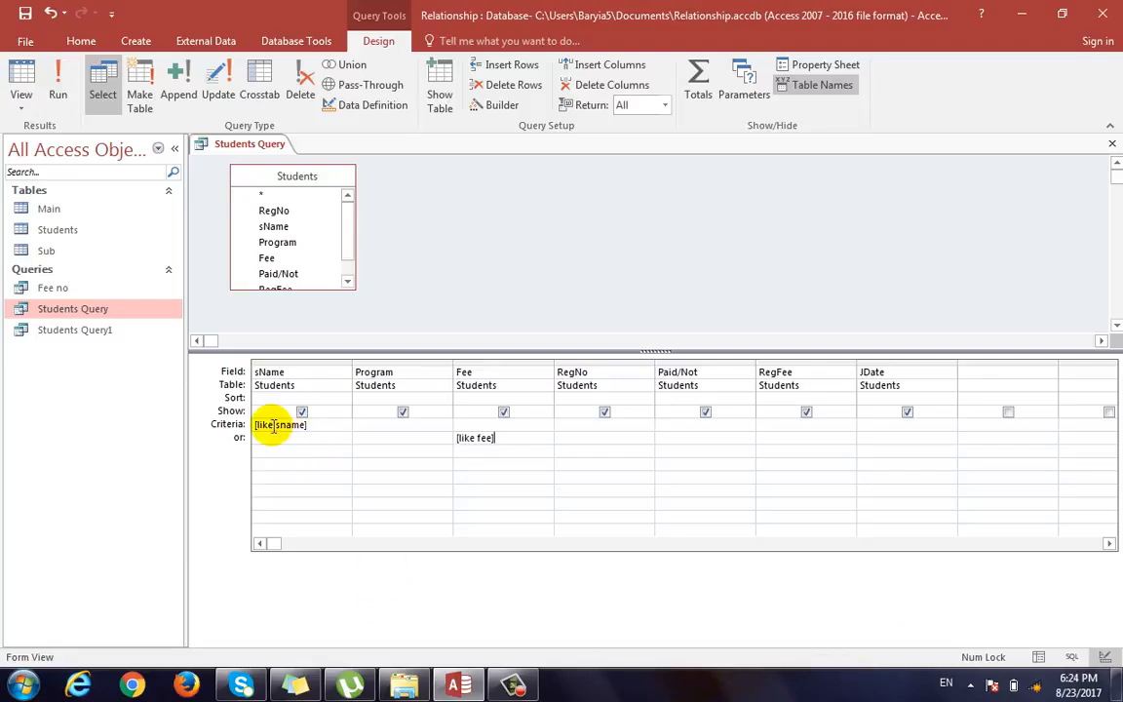
pyautogui.click(319, 426)
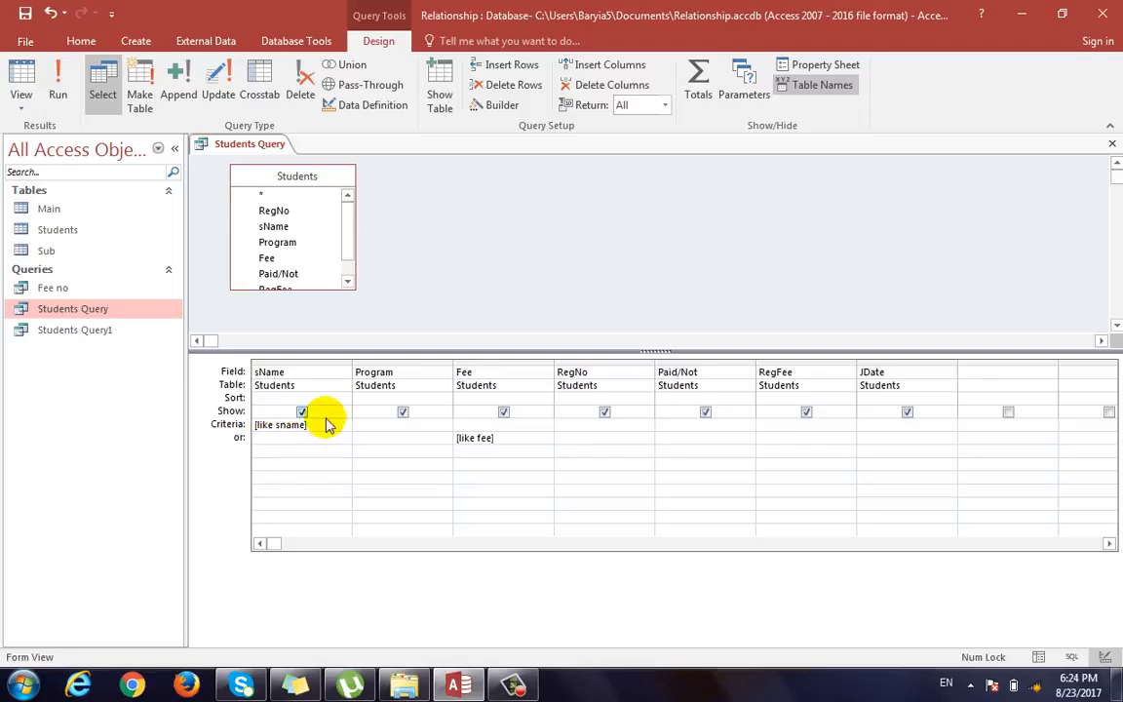
pyautogui.moveTo(509, 436); pyautogui.dragTo(422, 438)
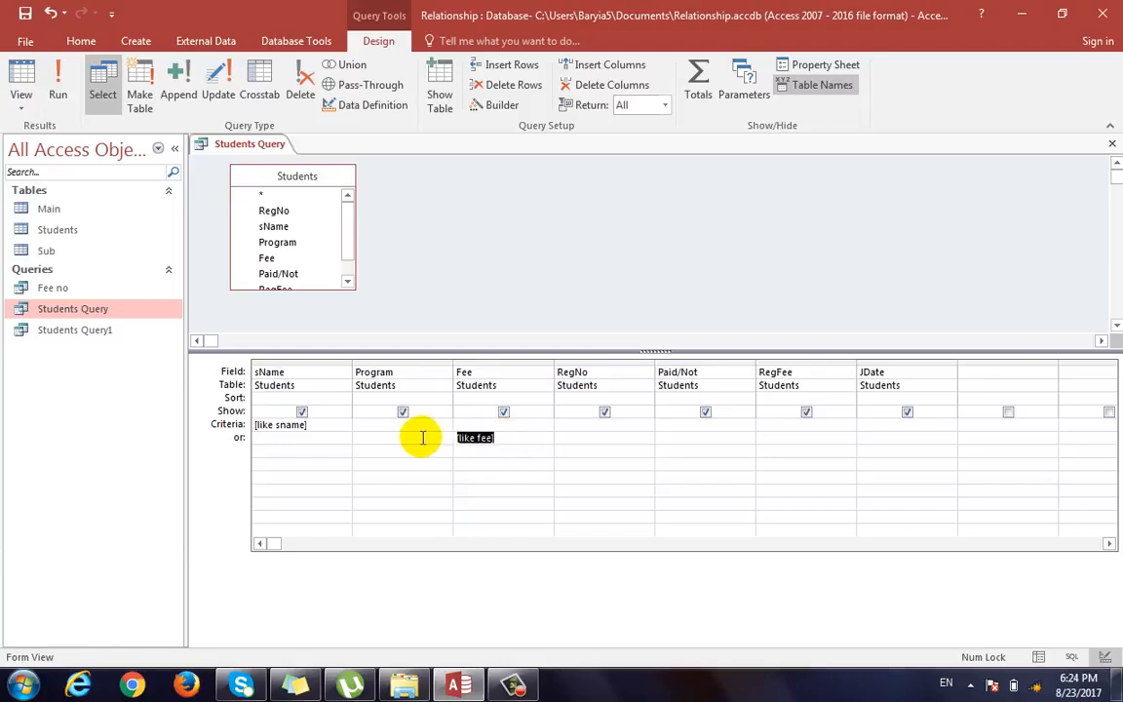
pyautogui.click(493, 439)
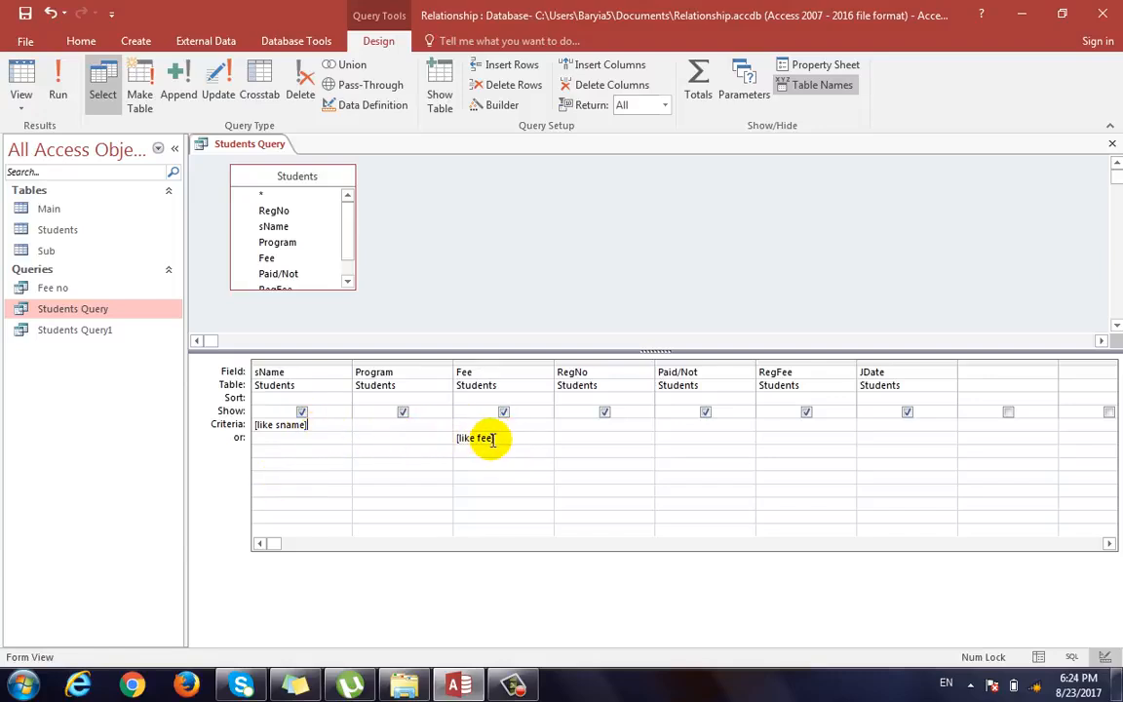
# Run the query with a student's name for like sname and 500 for like fee.
pyautogui.click(20, 80)
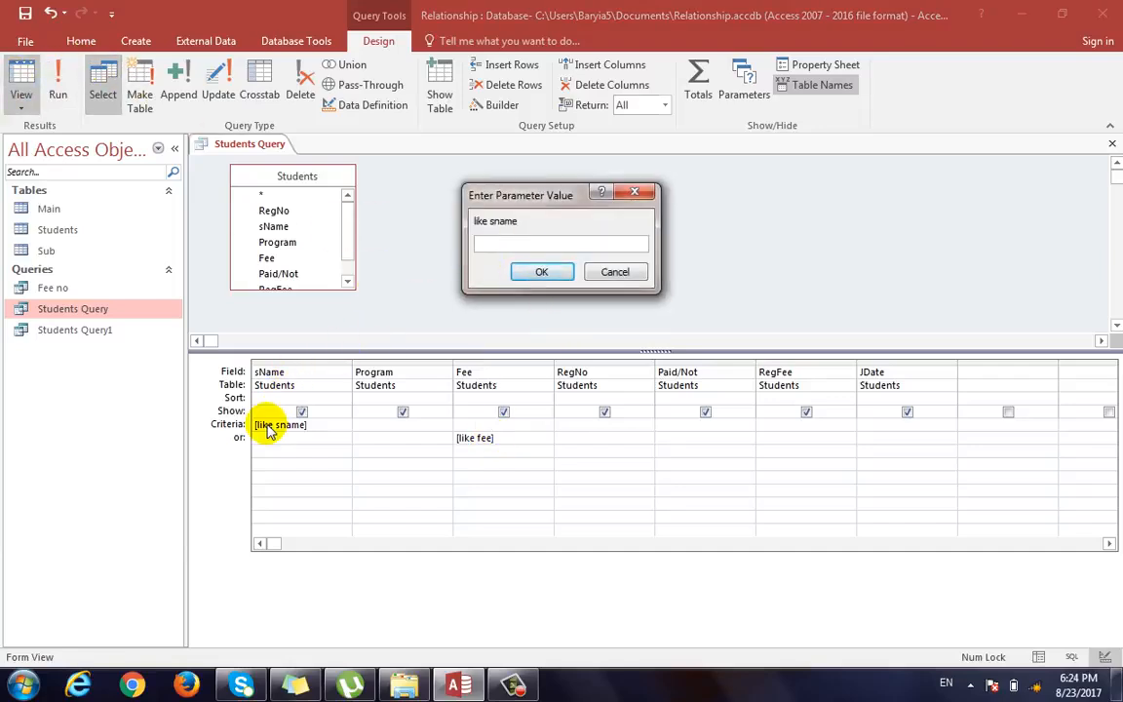
pyautogui.write('ali')
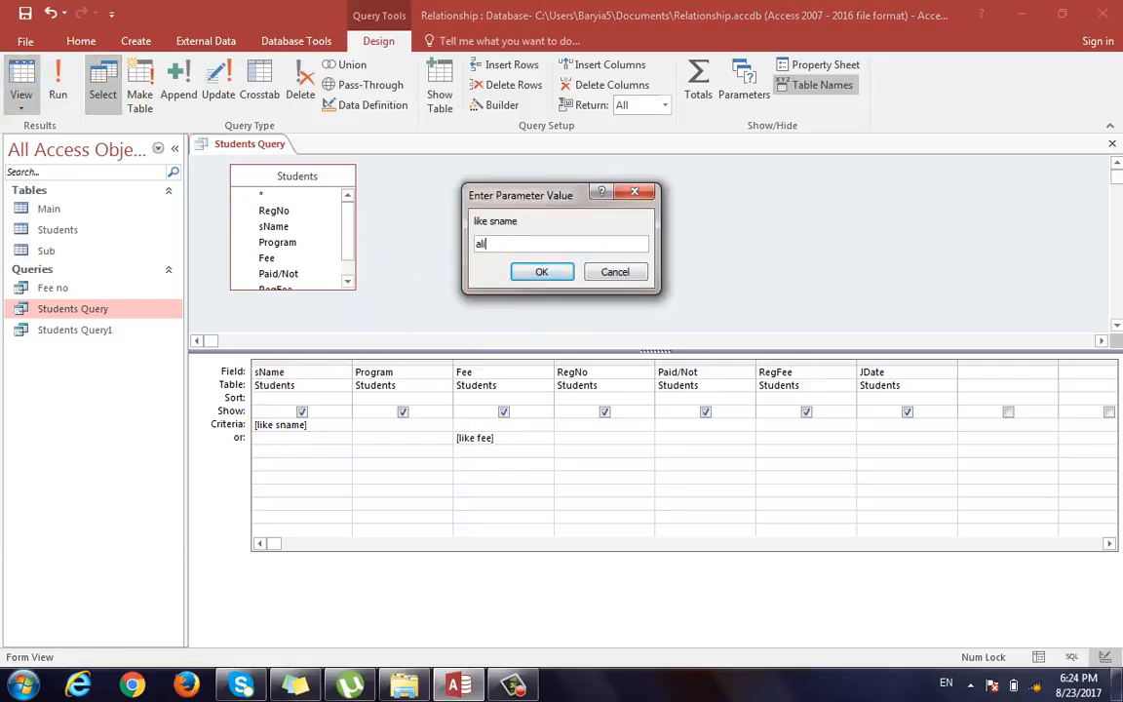
pyautogui.press('Return')
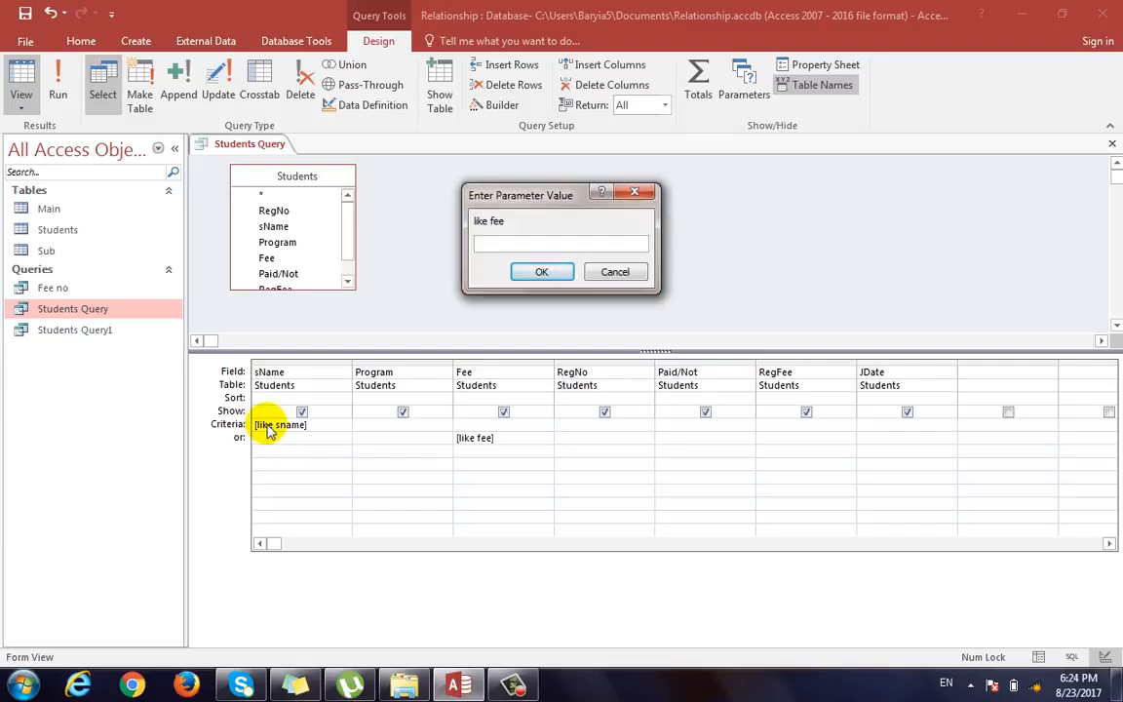
pyautogui.write('500')
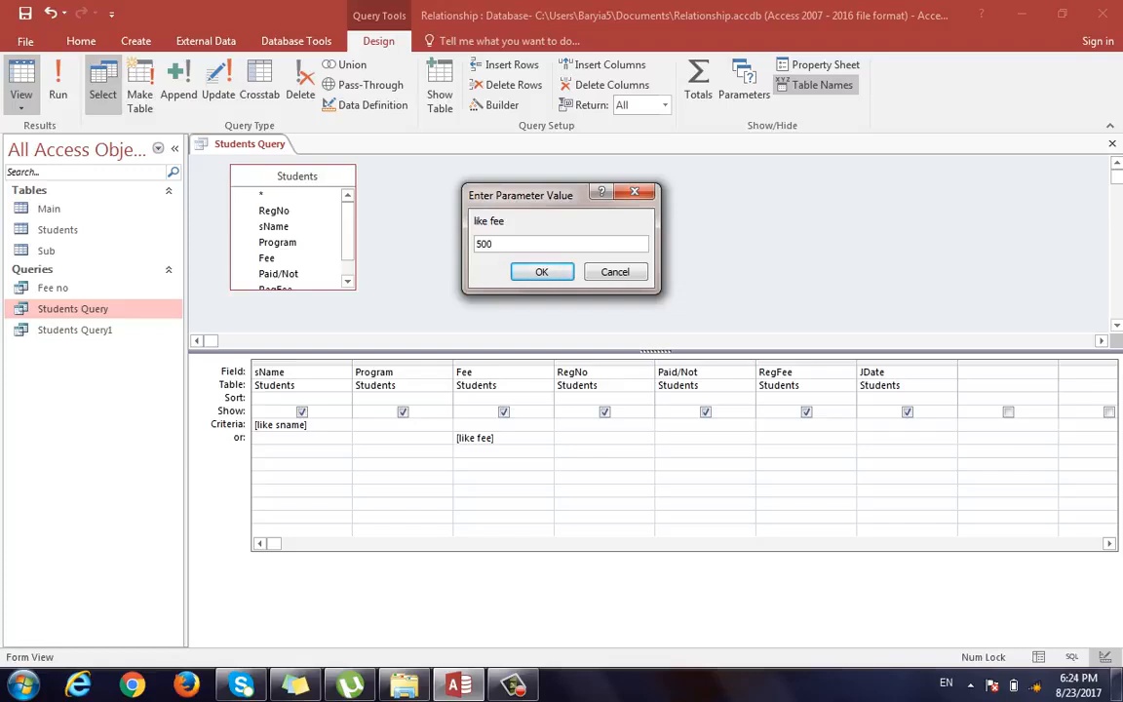
pyautogui.click(545, 274)
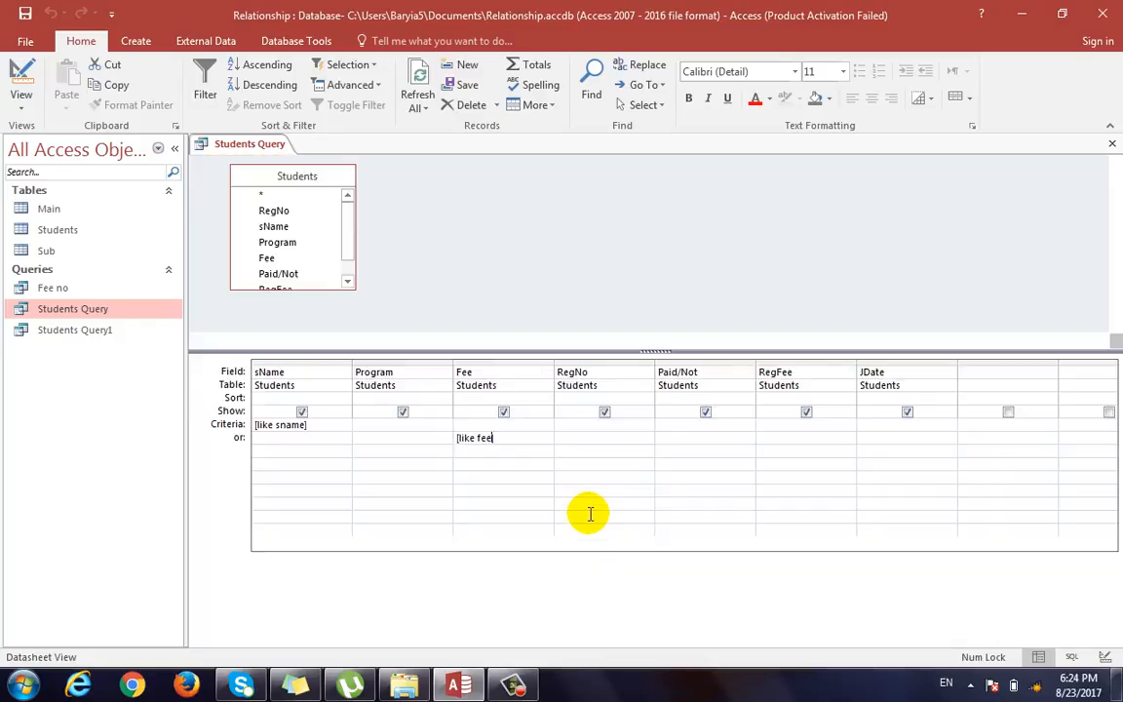
# In the query design, move the [like fee] condition from the or row to the Criteria row of the Fee field.
pyautogui.hotkey('shift', 'Left')
pyautogui.hotkey('shift', 'Left')
pyautogui.hotkey('shift', 'Left')
pyautogui.hotkey('shift', 'Left')
pyautogui.hotkey('shift', 'Left')
pyautogui.hotkey('shift', 'Left')
pyautogui.hotkey('shift', 'Left')
pyautogui.hotkey('shift', 'Left')
pyautogui.hotkey('shift', 'Left')
pyautogui.hotkey('shift', 'Left')
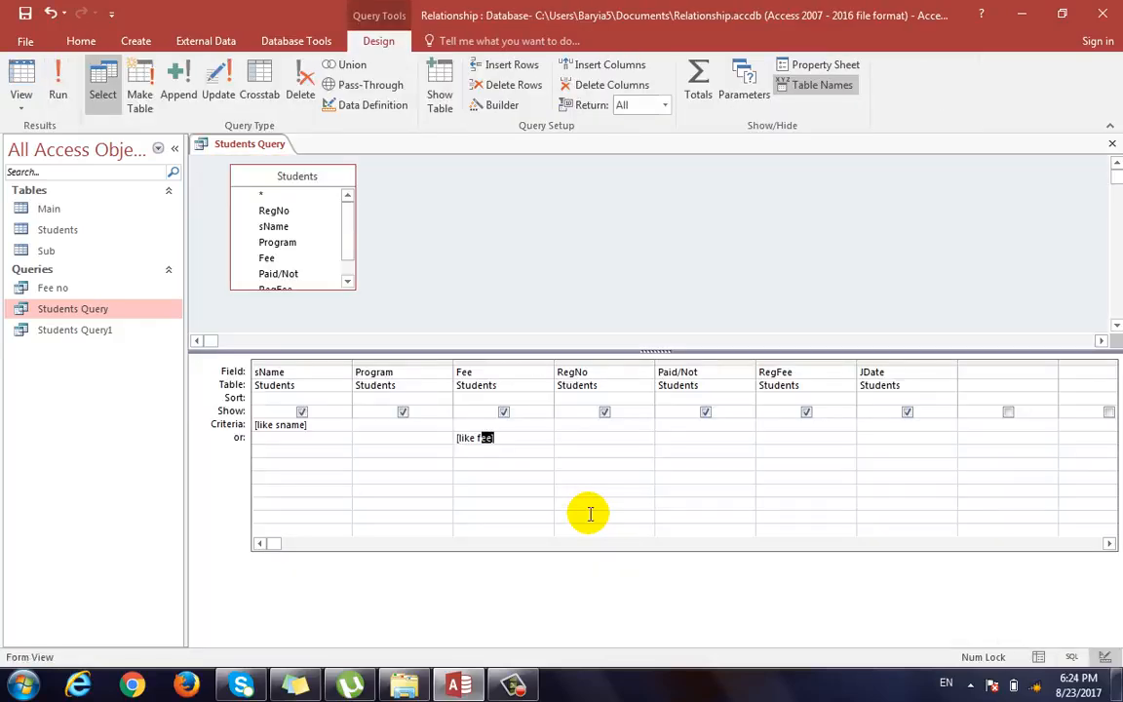
pyautogui.hotkey('ctrl', 'x')
pyautogui.press('Up')
pyautogui.hotkey('ctrl', 'v')
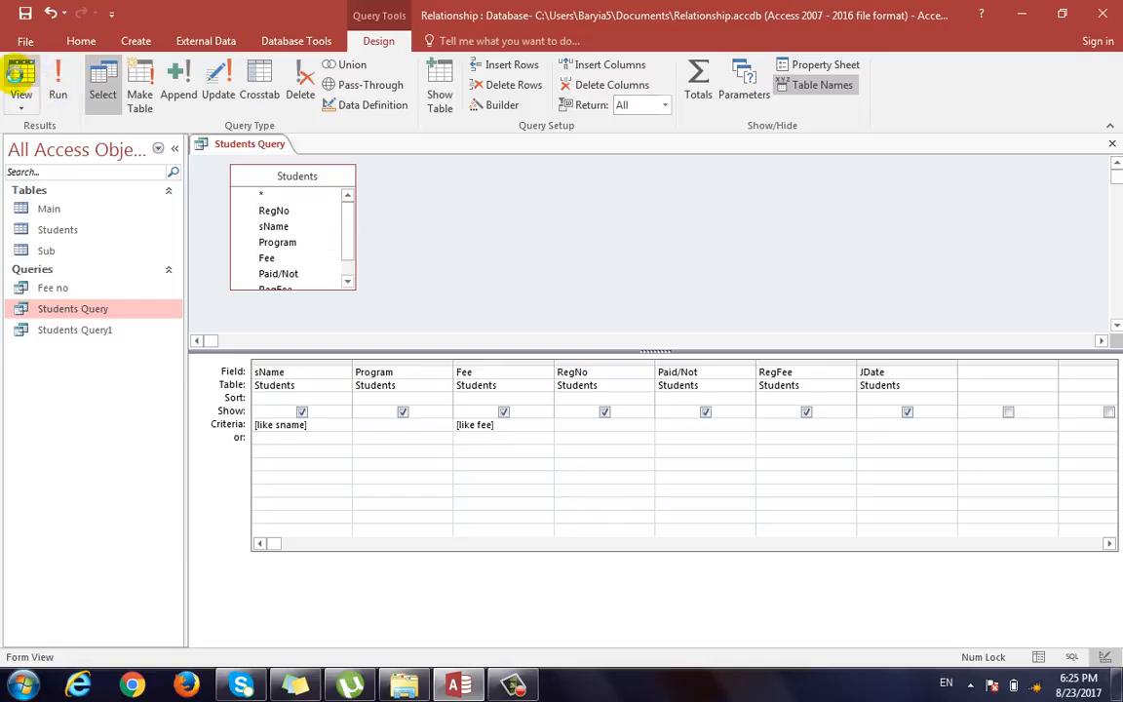
# Run the revised query with a student's name and a fee of 500 as the parameter values.
pyautogui.click(20, 78)
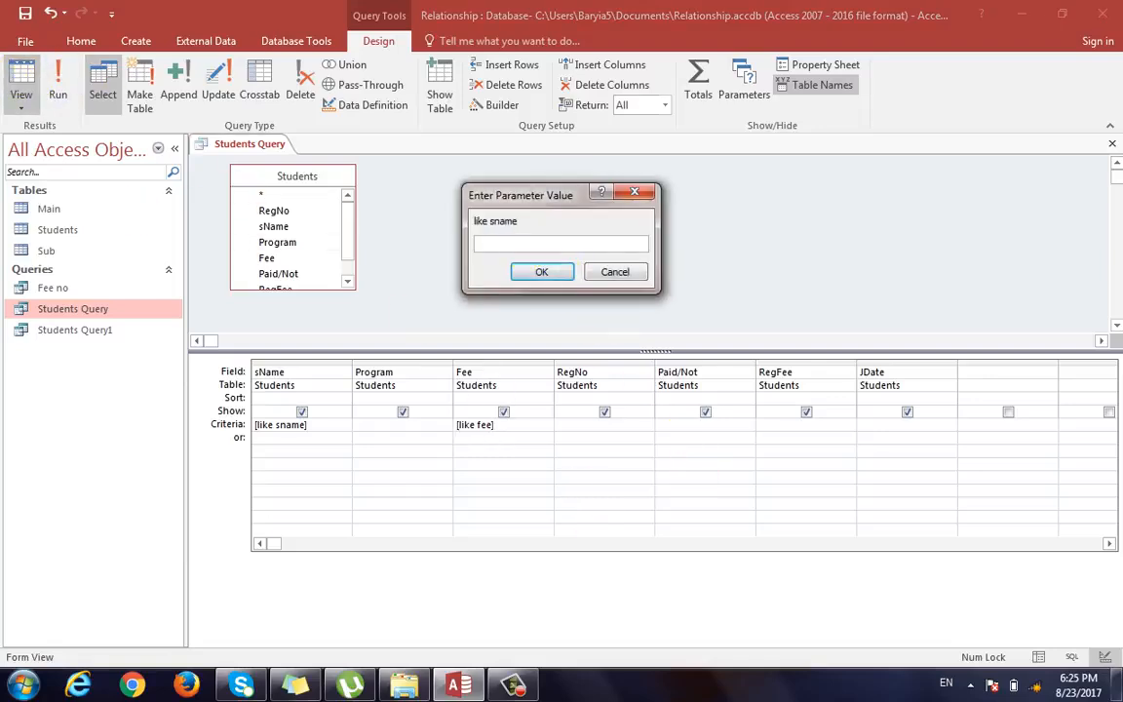
pyautogui.write('ali')
pyautogui.click(532, 263)
pyautogui.write('500')
pyautogui.click(532, 268)
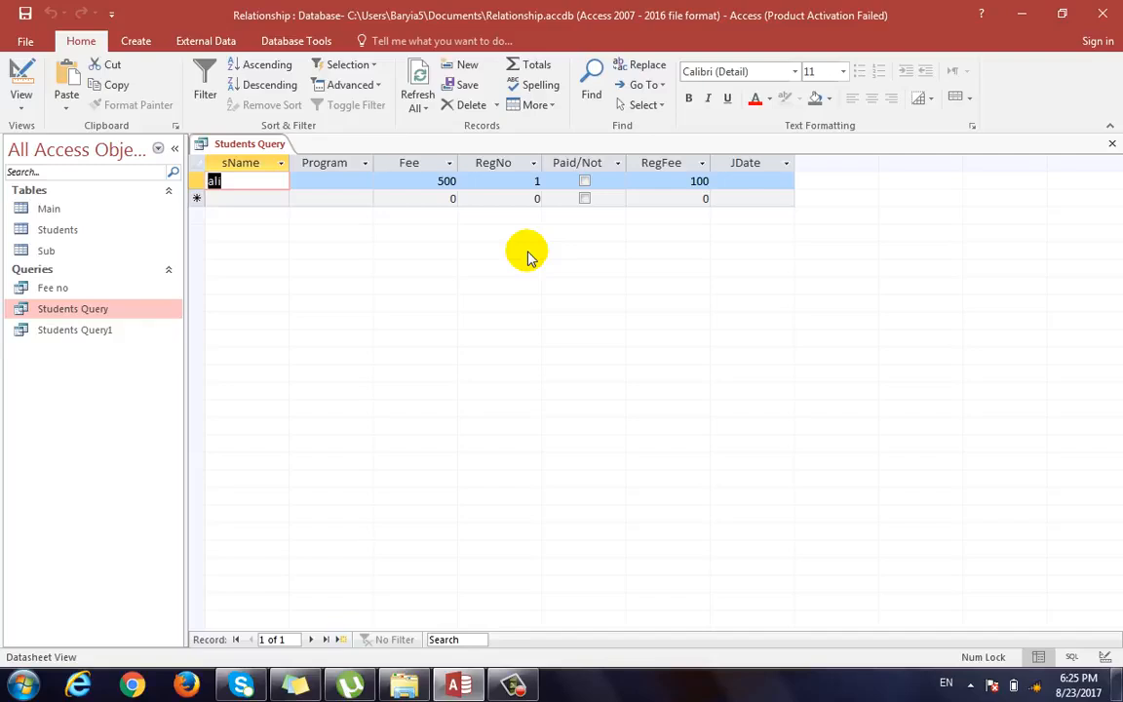
# Reopen the query design and rerun it with another student's name and a fee of 600 as the parameter values.
pyautogui.hotkey('ctrl', '.')
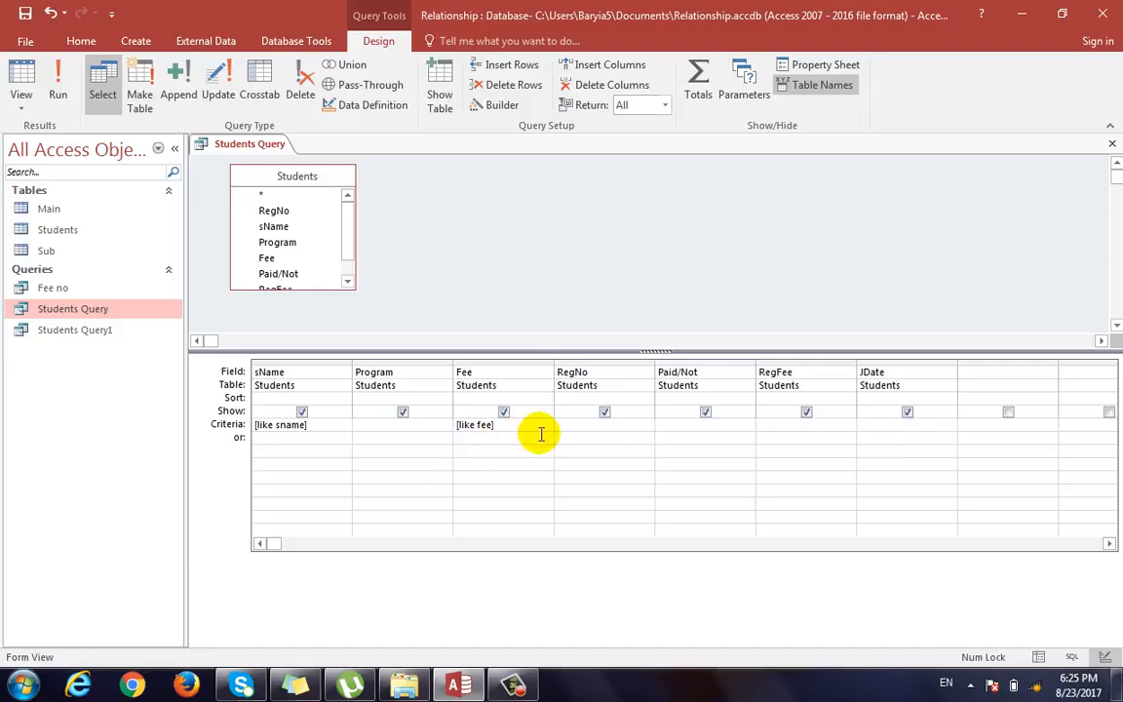
pyautogui.click(21, 76)
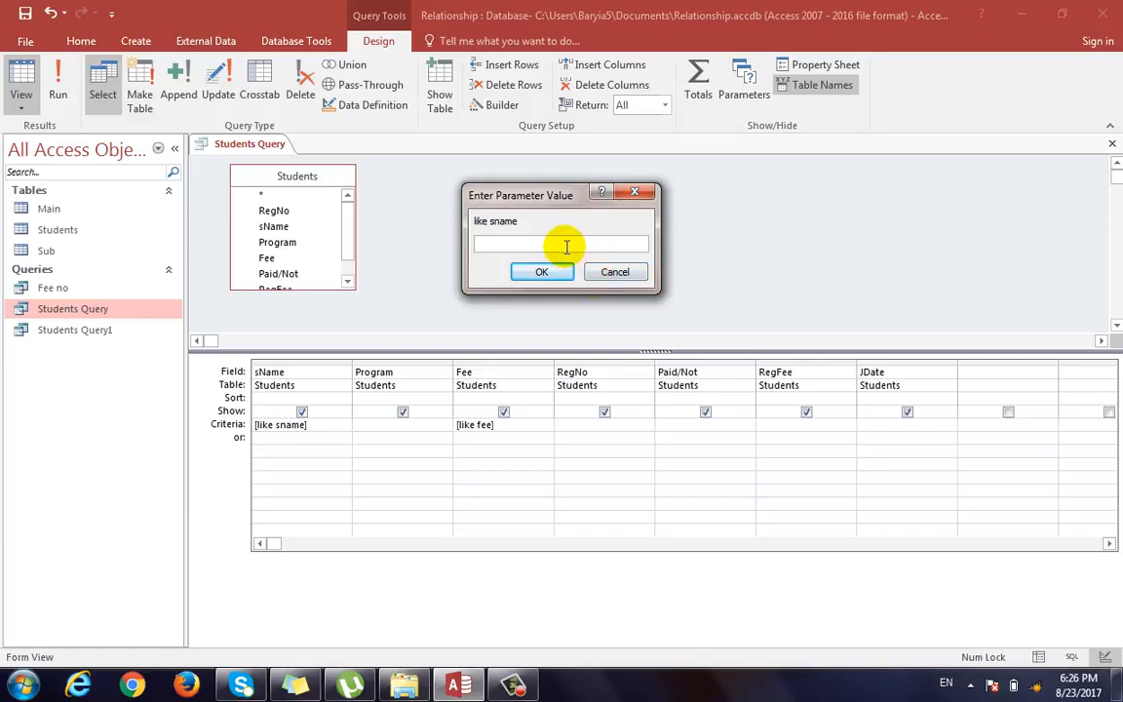
pyautogui.write('ali')
pyautogui.press('Return')
pyautogui.write('600')
pyautogui.press('Return')
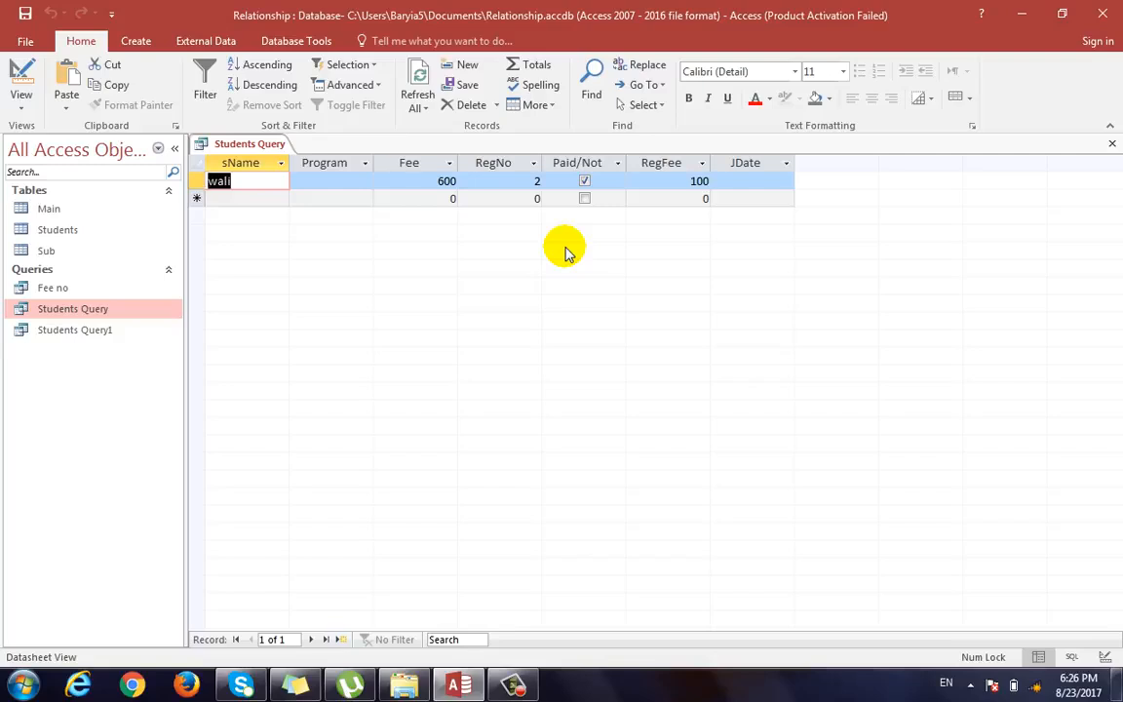
# Reopen the query design and add [like program] to the Criteria row of the Program field.
pyautogui.hotkey('ctrl', '.')
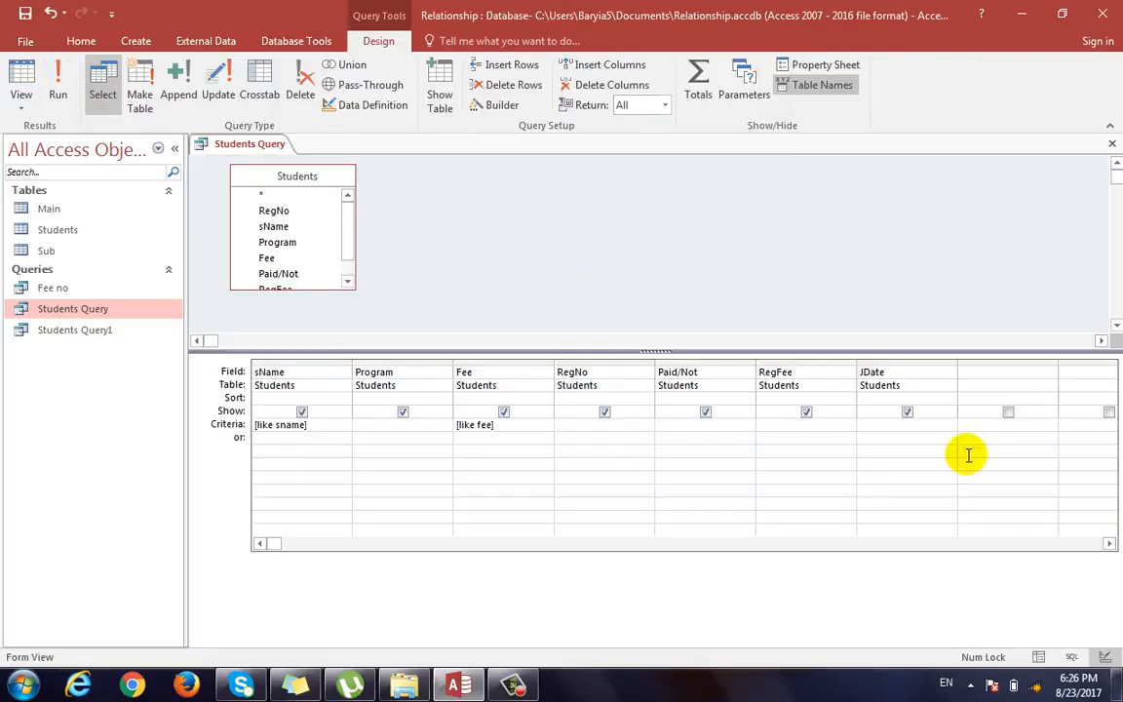
pyautogui.click(381, 424)
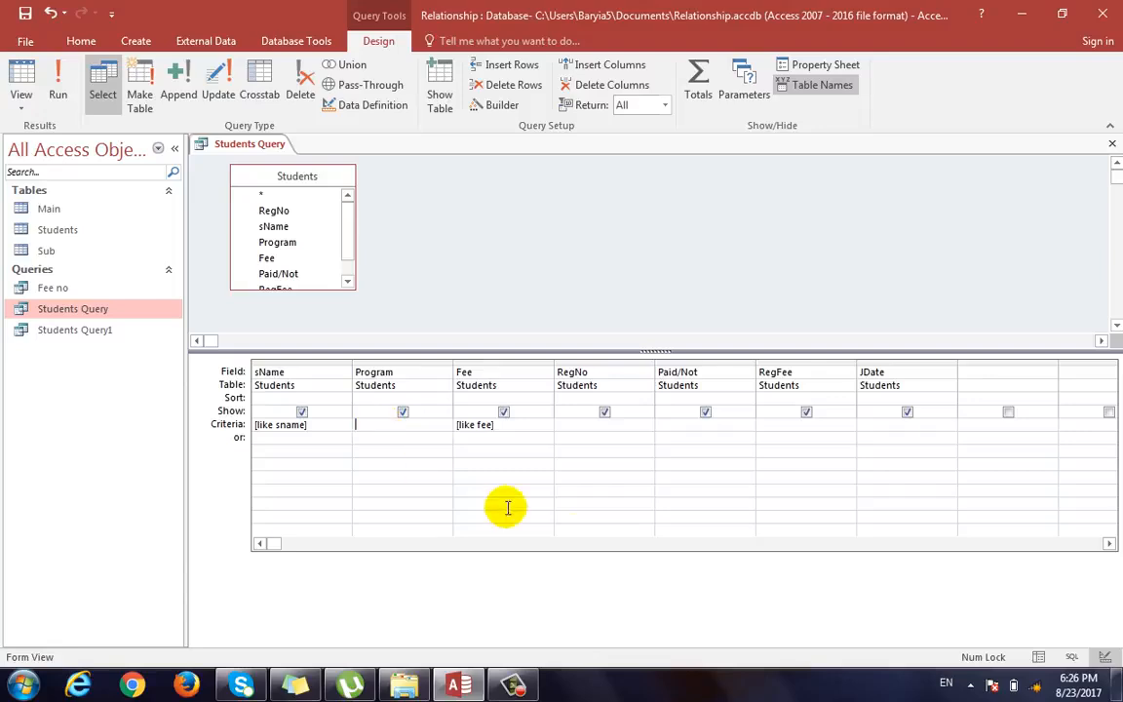
pyautogui.write('[like')
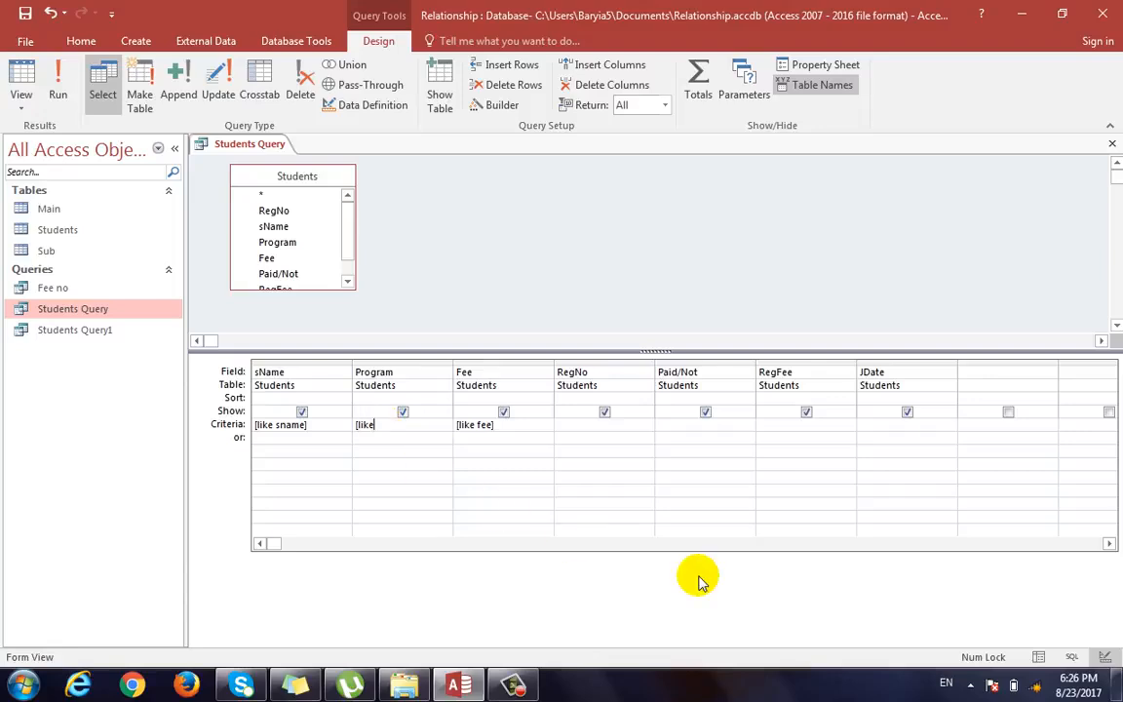
pyautogui.write(' program]')
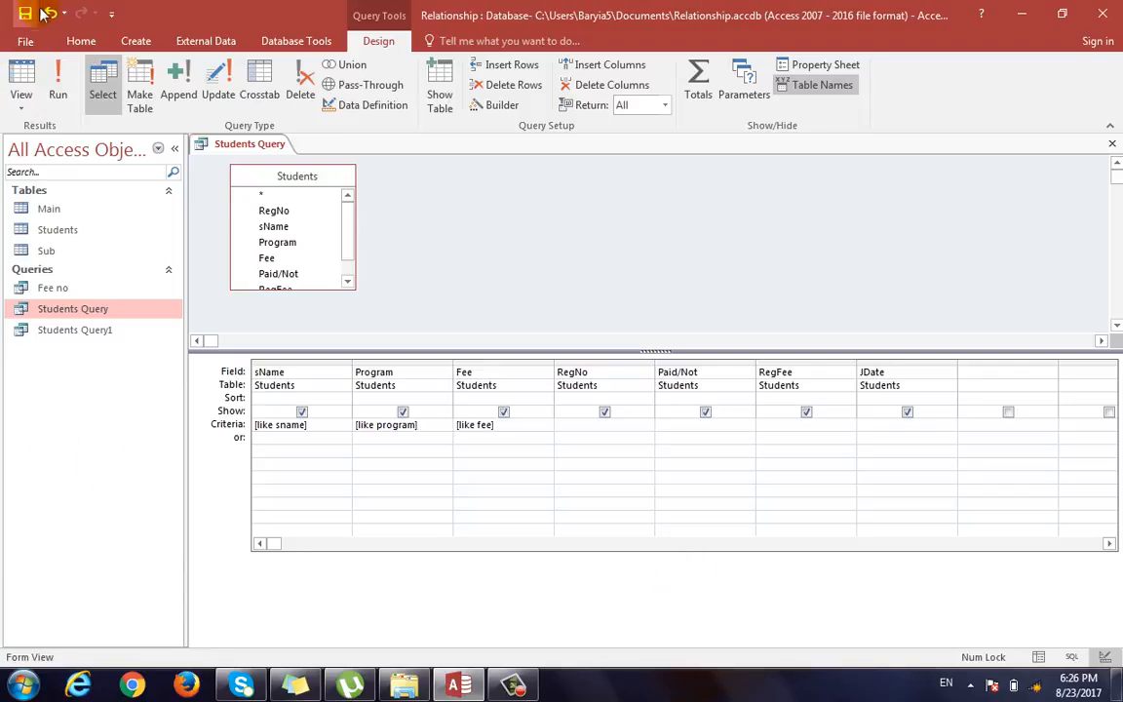
# Run the query with a student's name for like sname, word for like program and 500 for like fee.
pyautogui.click(21, 80)
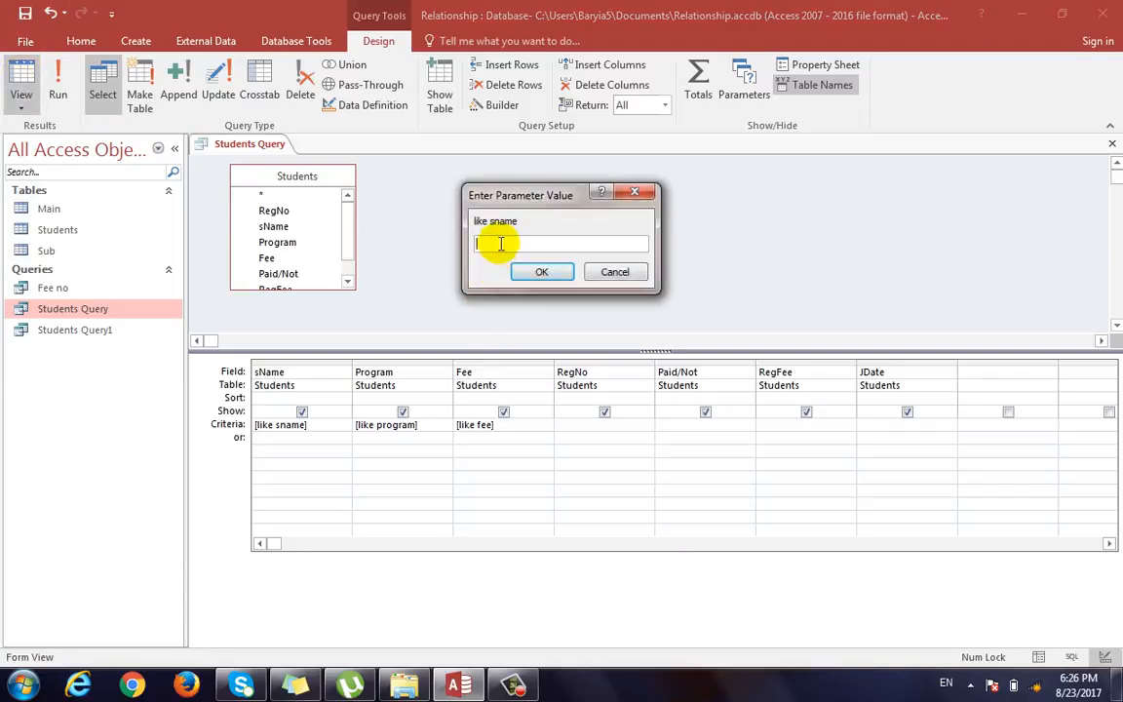
pyautogui.write('ali')
pyautogui.press('Return')
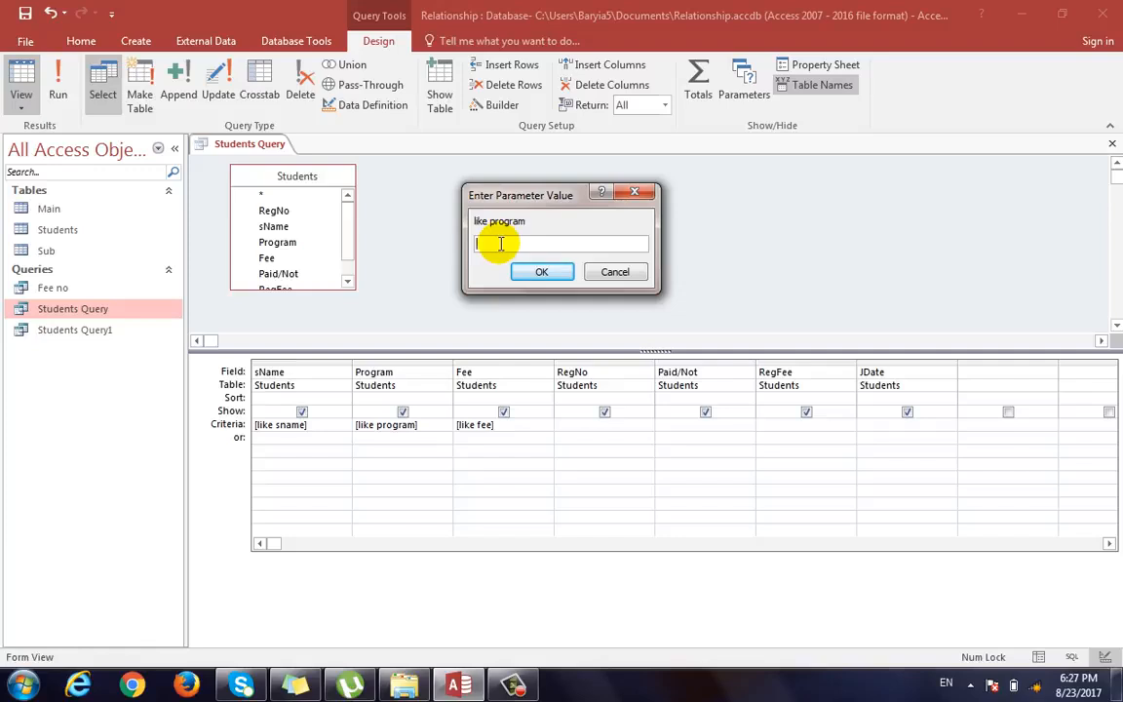
pyautogui.write('word')
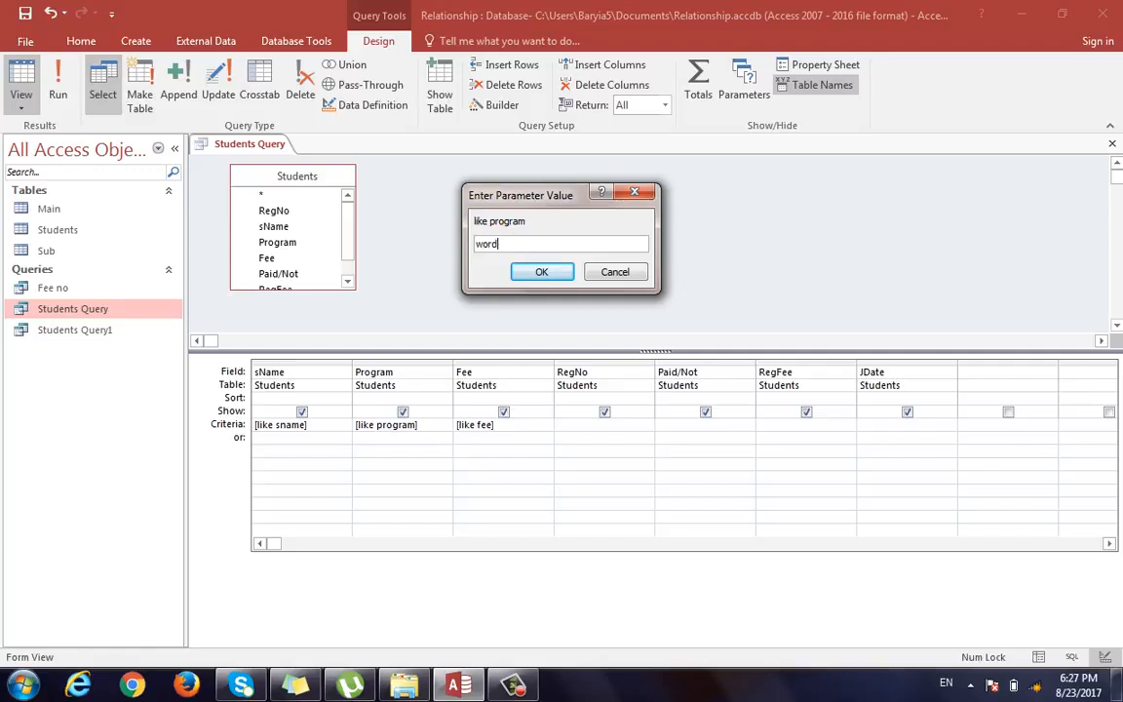
pyautogui.press('Return')
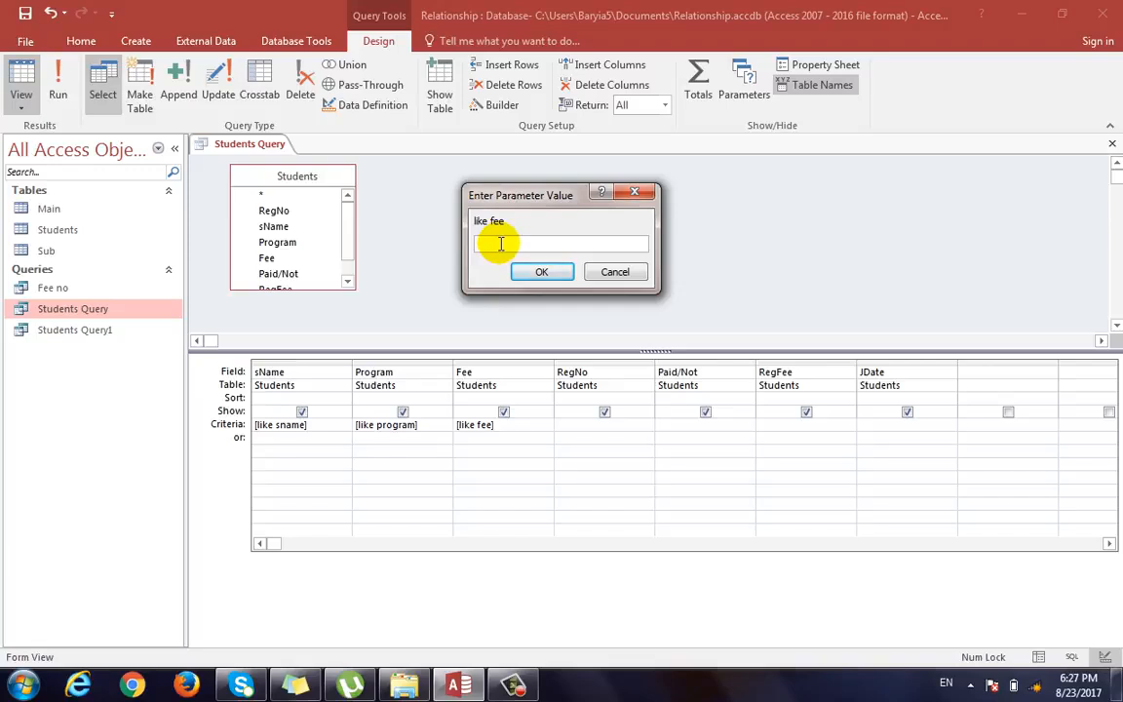
pyautogui.write('500')
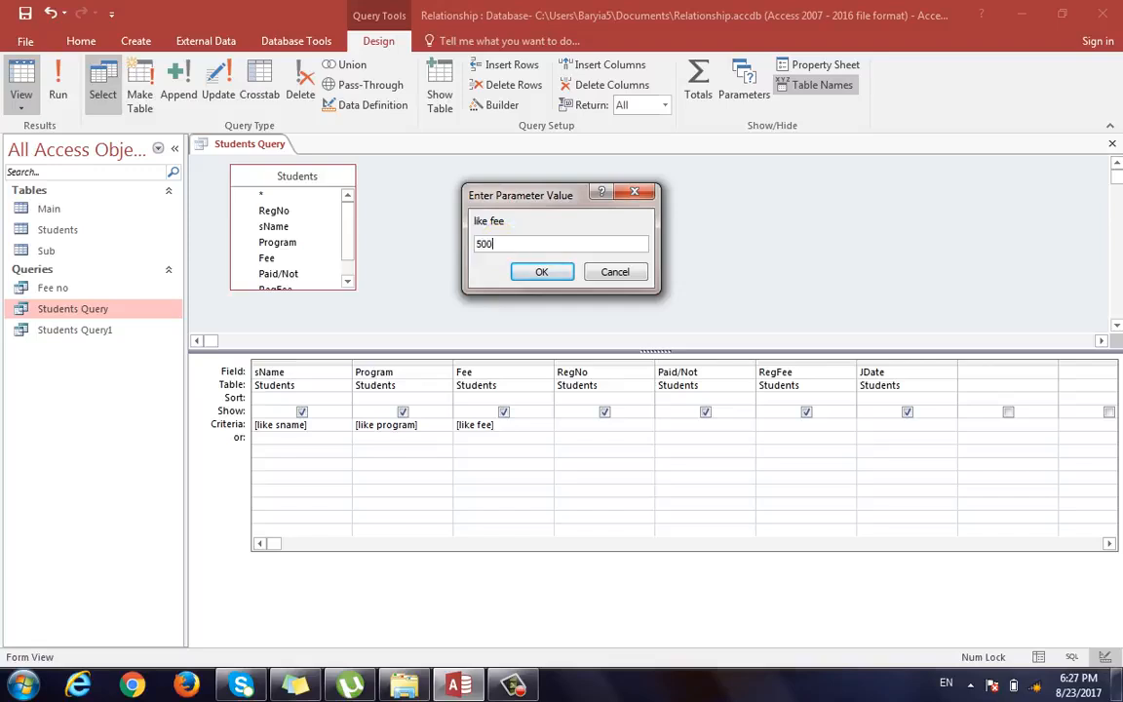
pyautogui.press('Return')
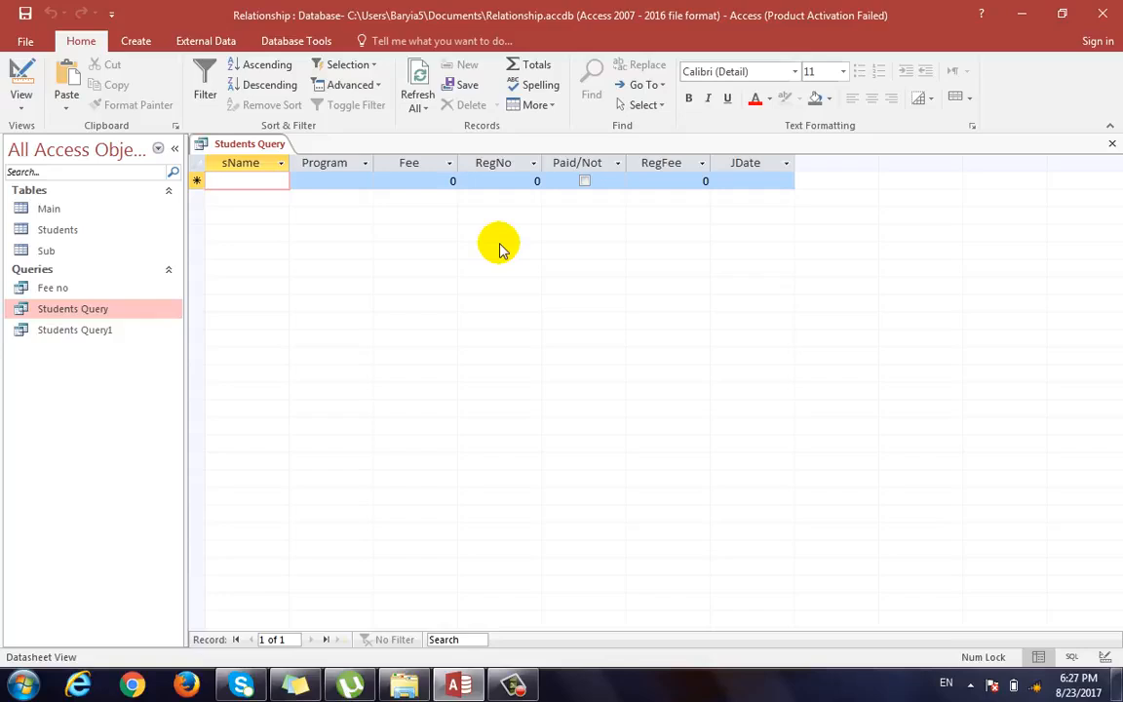
# In the query design, move the [like program] condition from the Criteria row to the or row of the Program field.
pyautogui.hotkey('ctrl', ',')
pyautogui.hotkey('shift', 'Right')
pyautogui.hotkey('shift', 'Right')
pyautogui.hotkey('shift', 'Right')
pyautogui.hotkey('shift', 'Right')
pyautogui.hotkey('shift', 'Right')
pyautogui.hotkey('shift', 'Right')
pyautogui.hotkey('shift', 'Right')
pyautogui.hotkey('shift', 'Right')
pyautogui.hotkey('shift', 'Right')
pyautogui.hotkey('shift', 'Right')
pyautogui.hotkey('shift', 'Right')
pyautogui.hotkey('shift', 'Right')
pyautogui.hotkey('shift', 'Right')
pyautogui.hotkey('shift', 'Right')
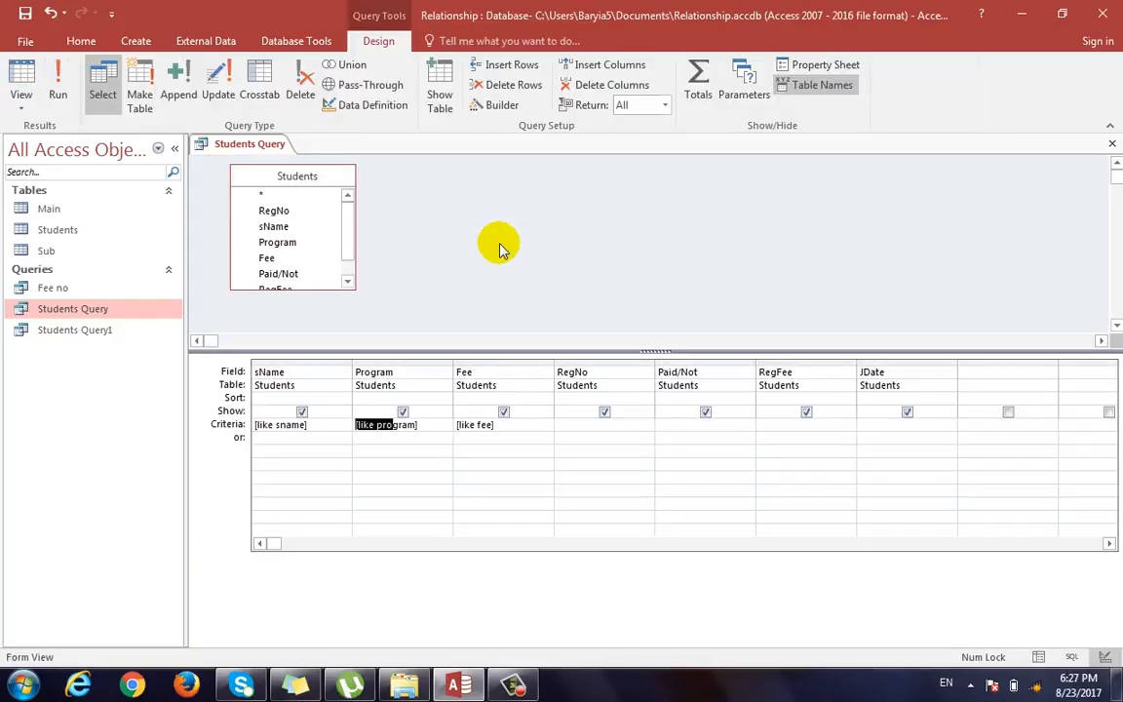
pyautogui.press('Delete')
pyautogui.press('Down')
pyautogui.hotkey('ctrl', 'v')
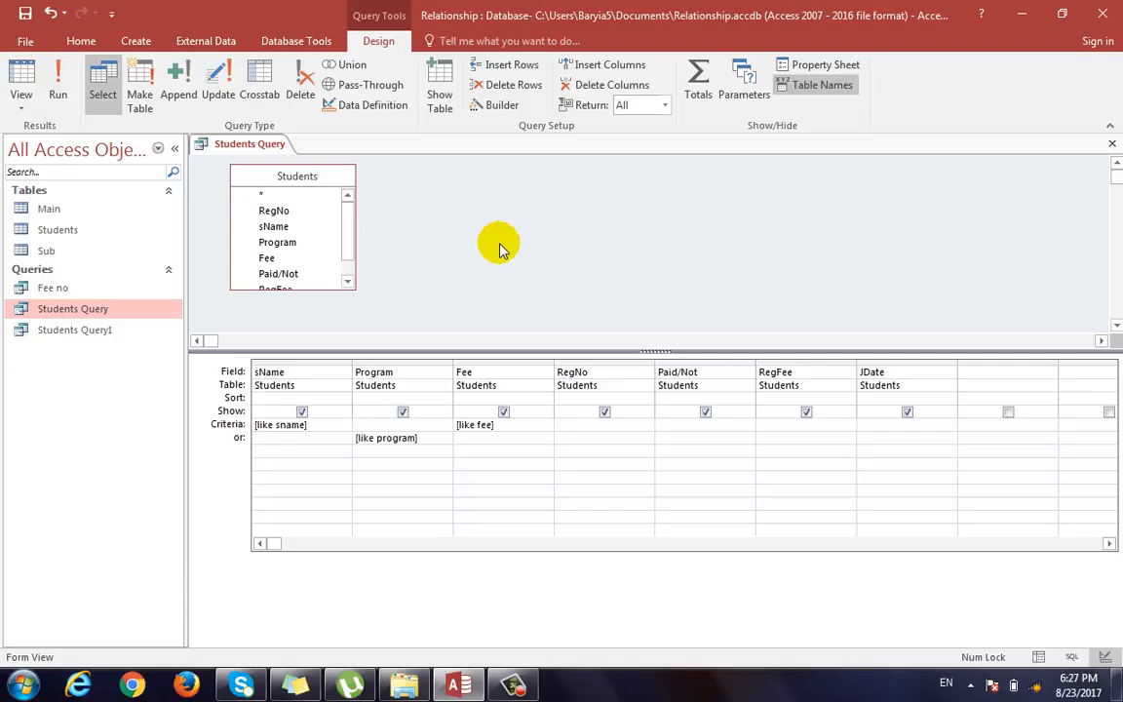
# Run the revised query with a student's name, a fee of 500 and a program name as the parameter values.
pyautogui.click(21, 78)
pyautogui.write('ali')
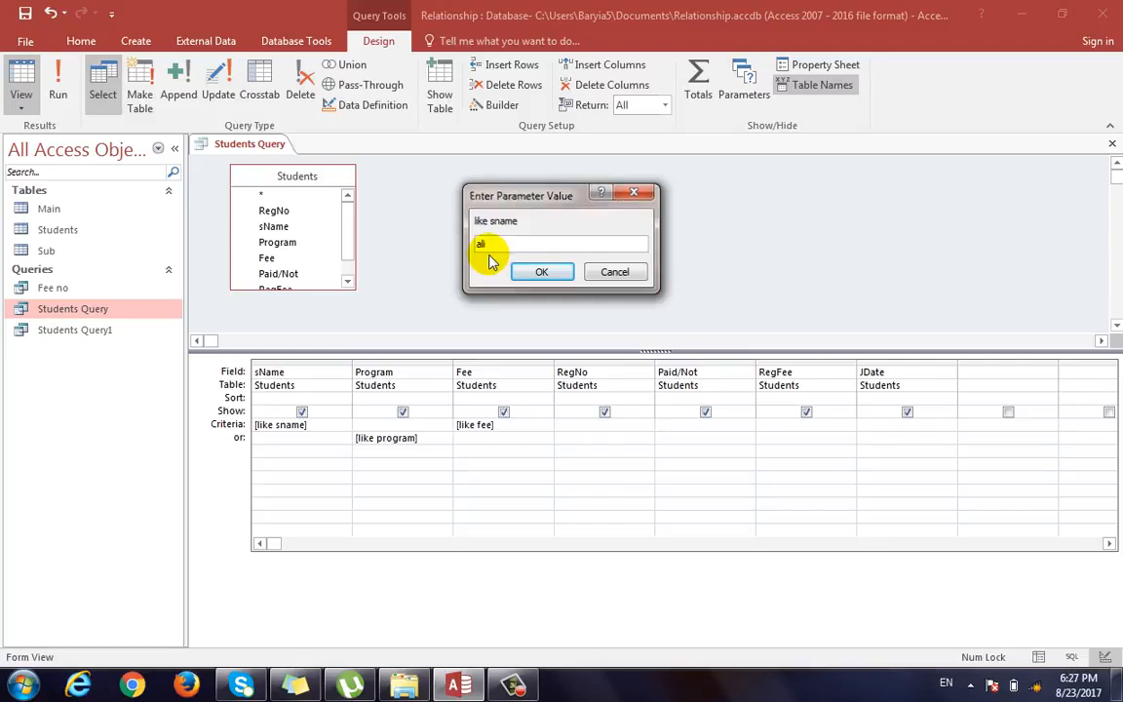
pyautogui.press('Return')
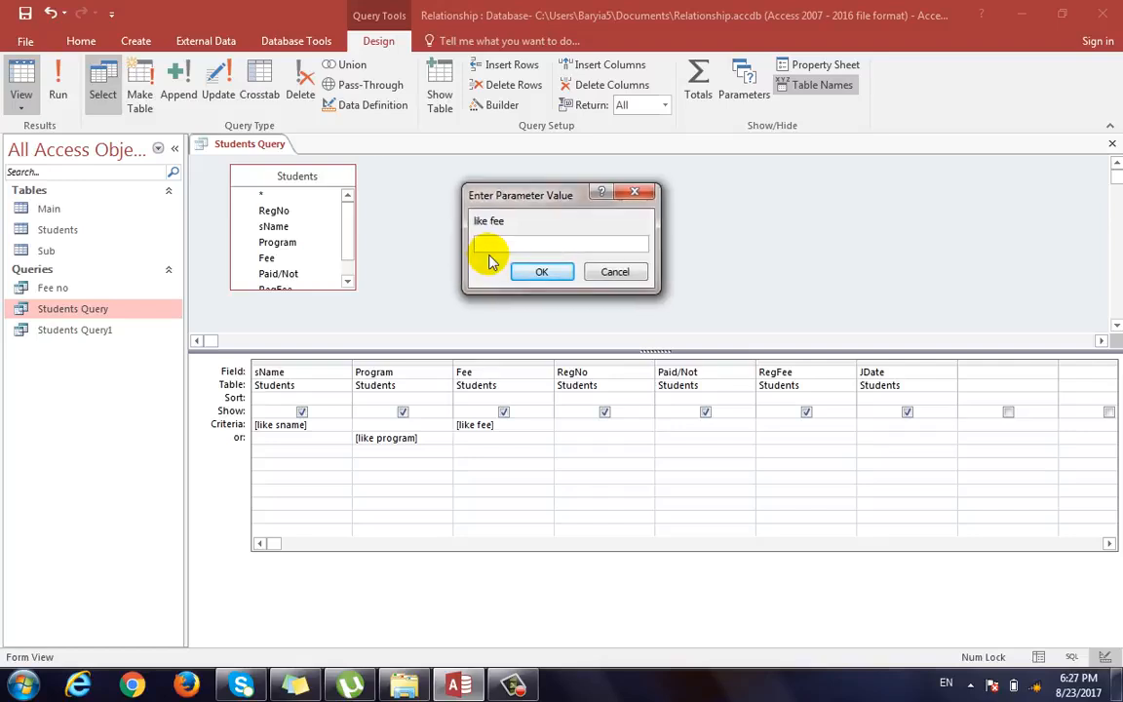
pyautogui.write('500')
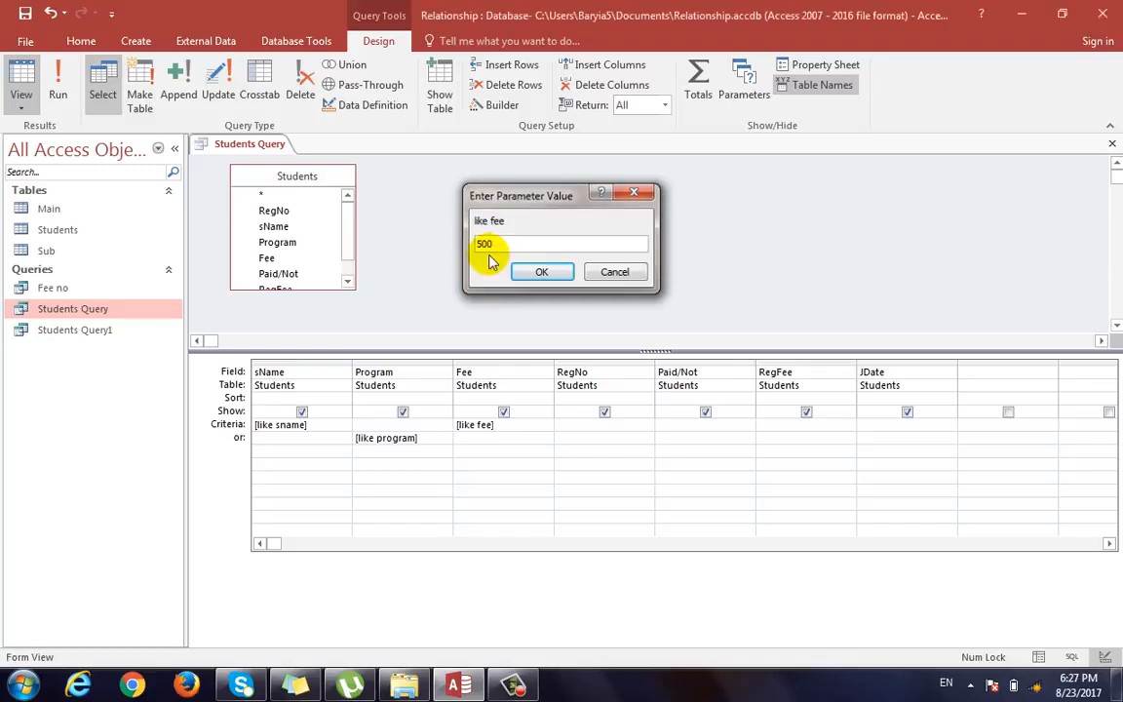
pyautogui.press('Return')
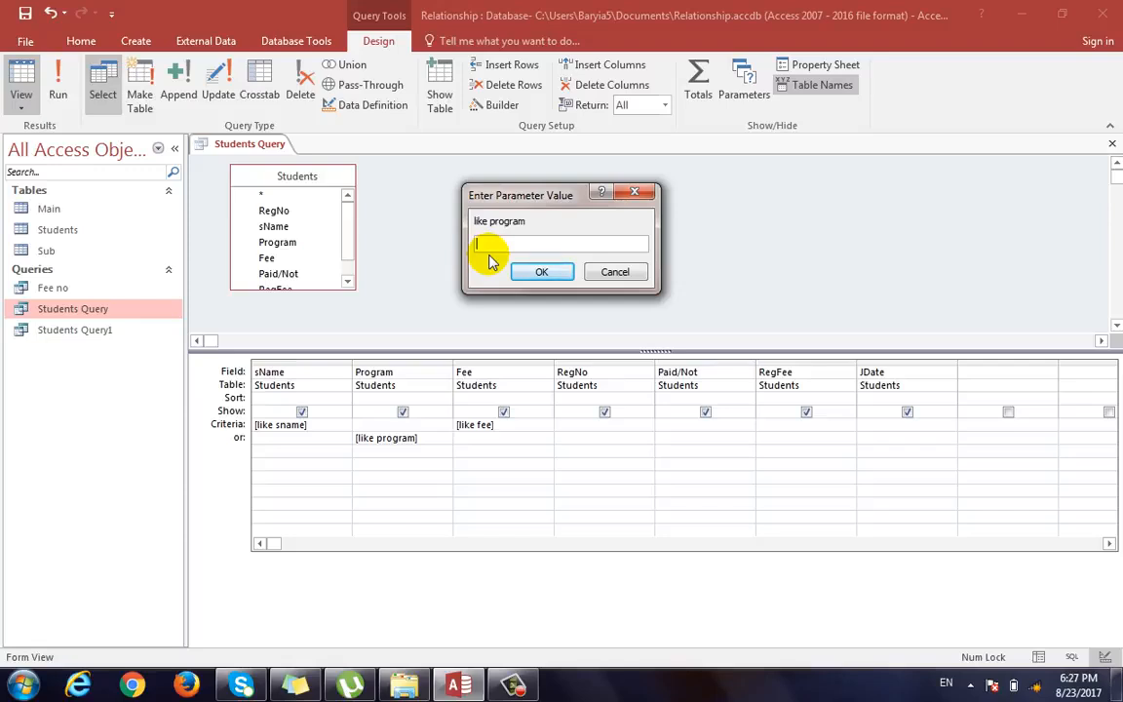
pyautogui.write('ec')
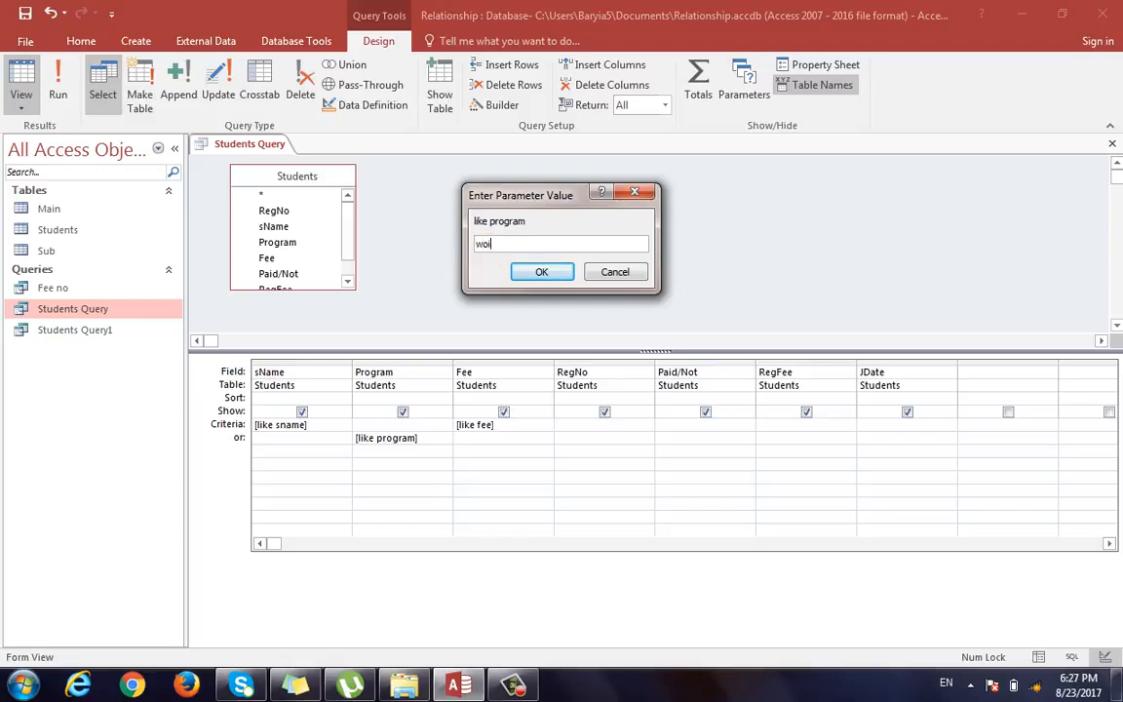
pyautogui.press('Return')
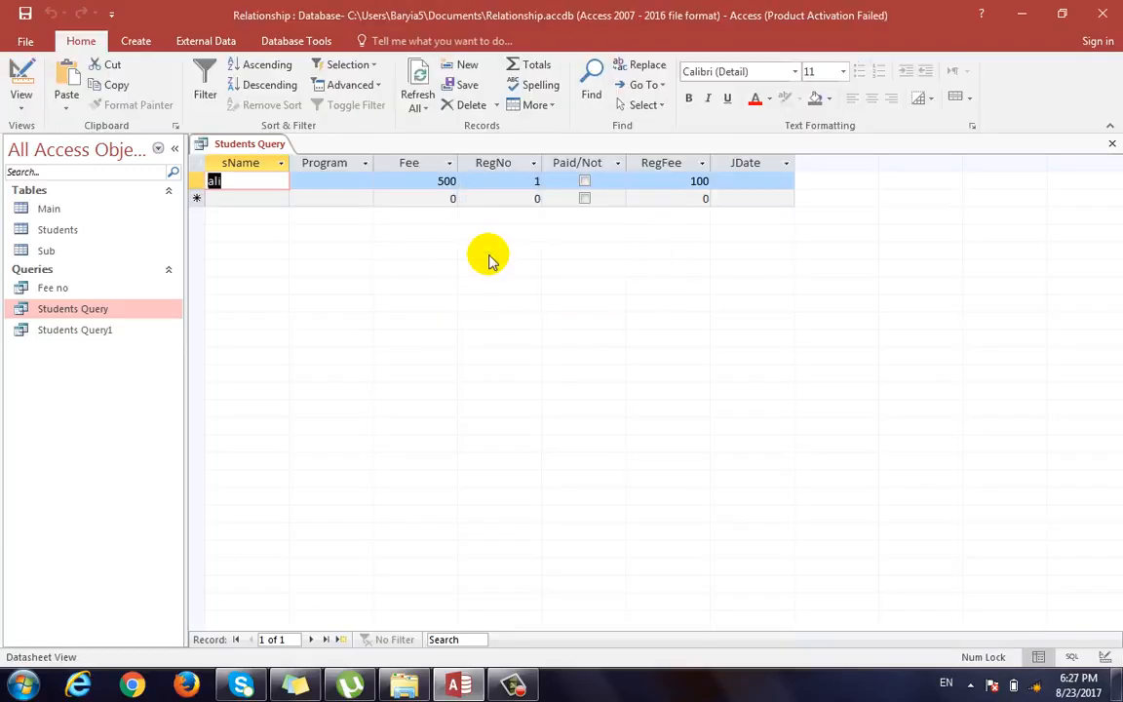
# Reopen the query design and rerun it with the same student's name, a fee of 500 and windows as the program.
pyautogui.hotkey('ctrl', ',')
pyautogui.hotkey('ctrl', '.')
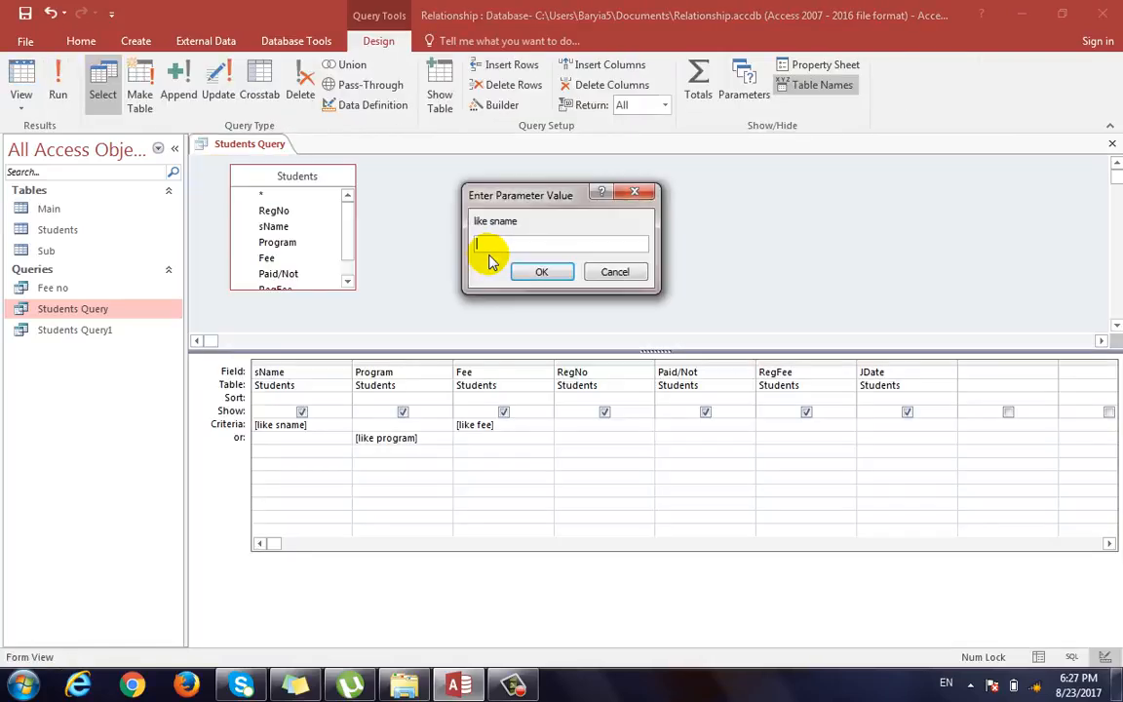
pyautogui.write('ali')
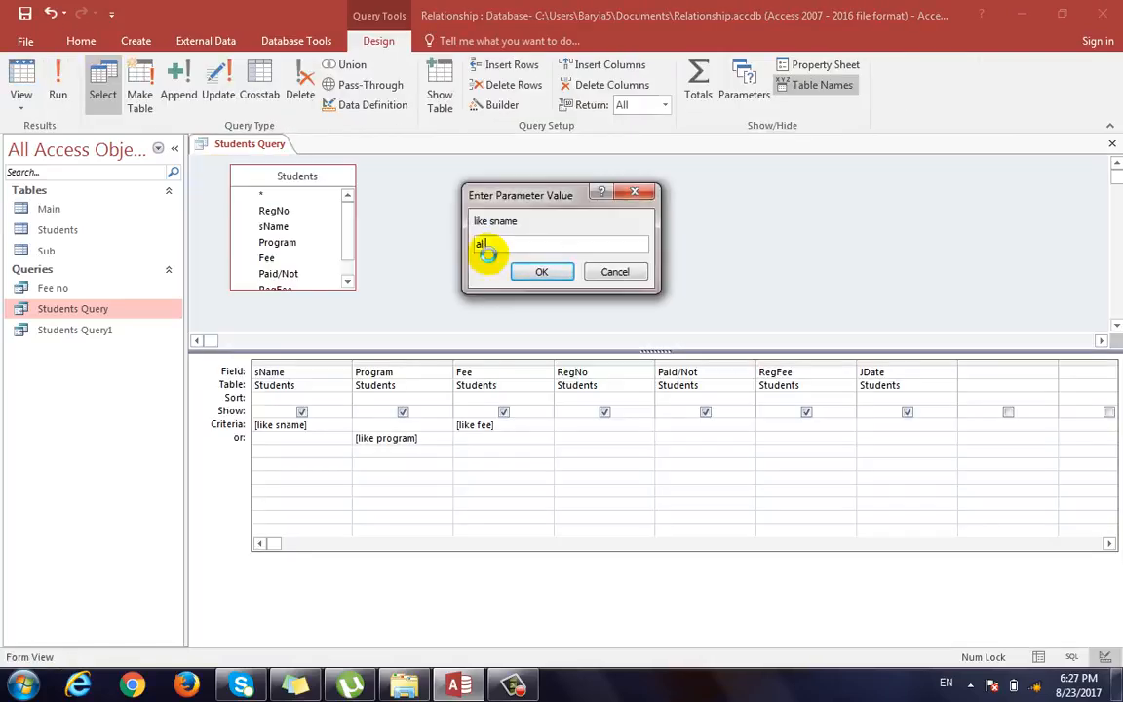
pyautogui.press('Return')
pyautogui.write('50')
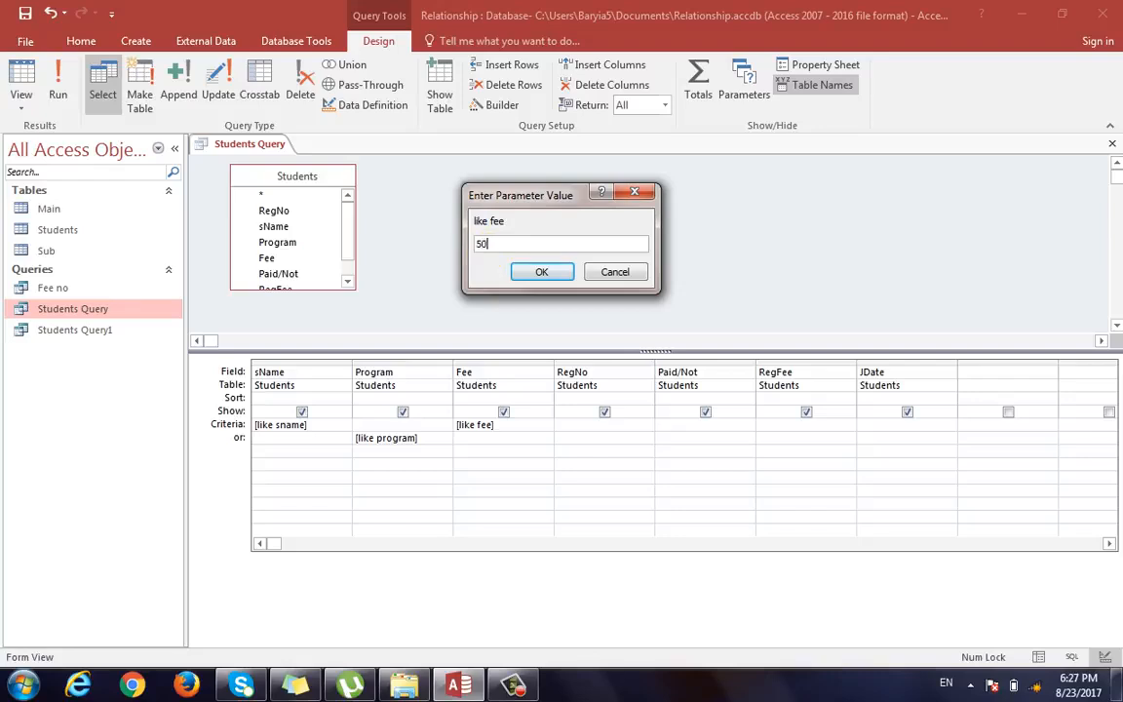
pyautogui.press('Return')
pyautogui.write('windows')
pyautogui.press('Return')
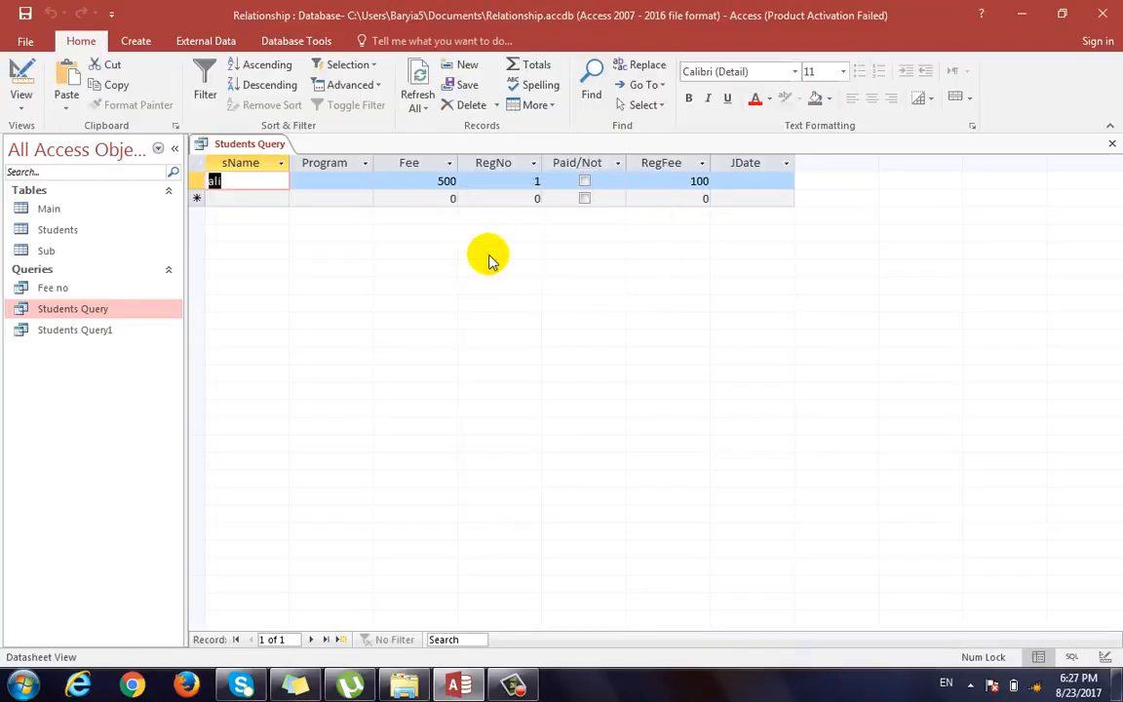
# Return to the design and rerun the query with the student's name, 500 for like fee and excel for like program.
pyautogui.hotkey('ctrl', '.')
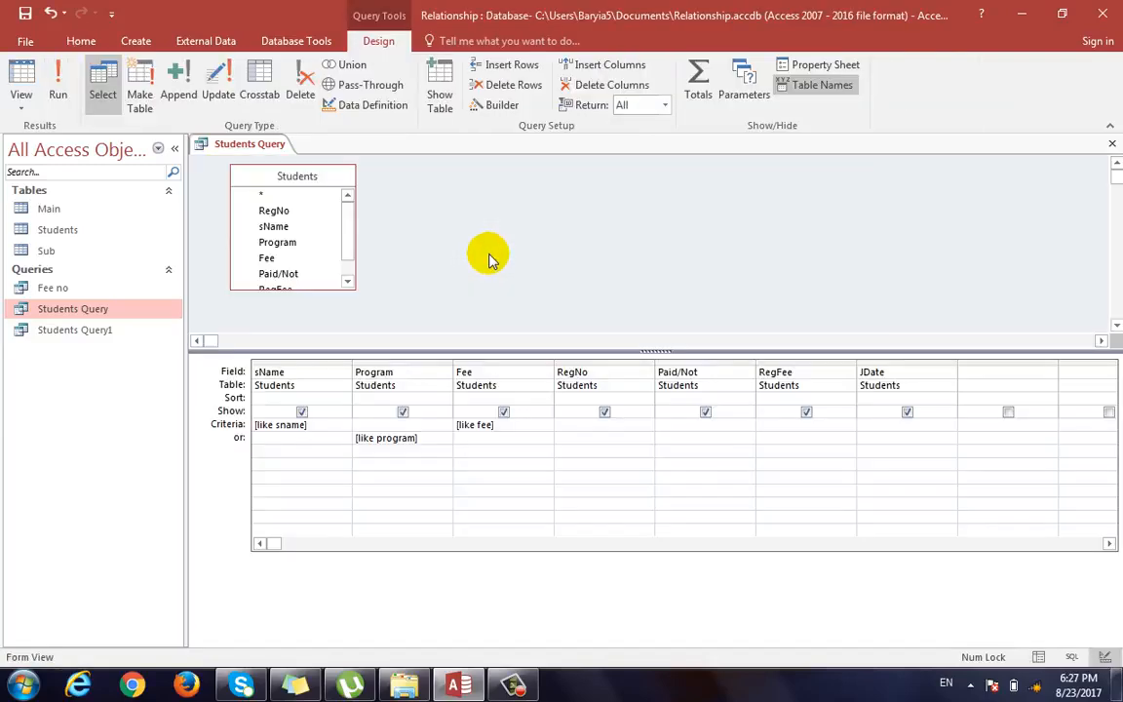
pyautogui.press('F5')
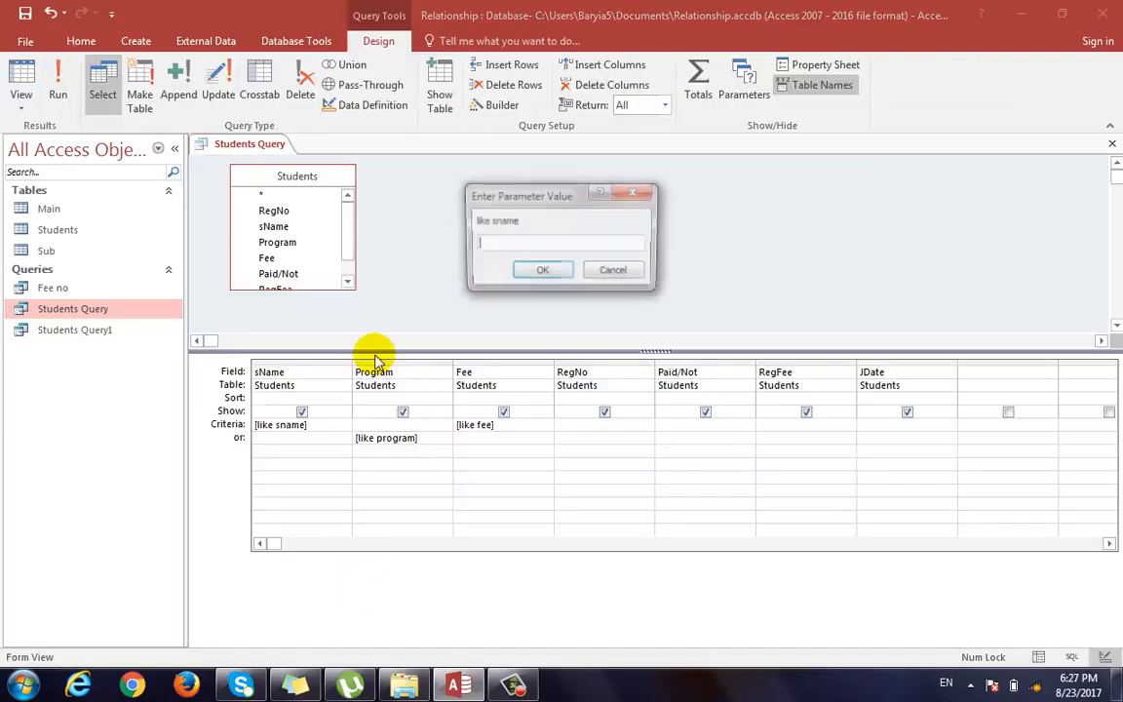
pyautogui.write('ali')
pyautogui.press('Return')
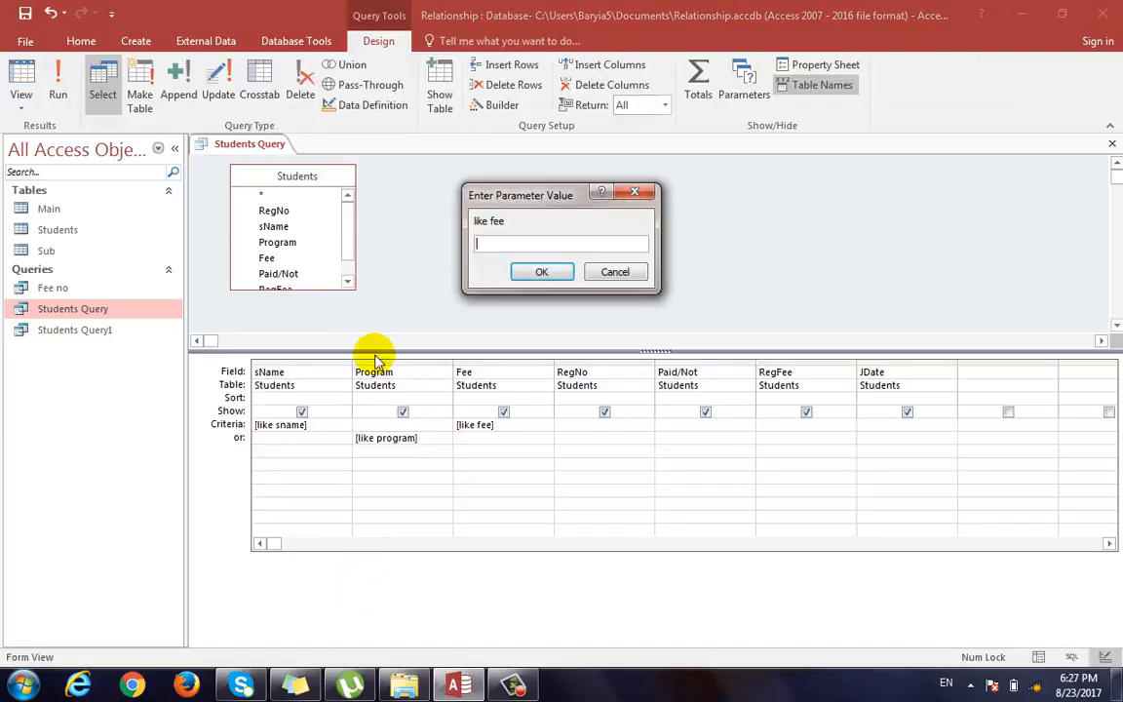
pyautogui.write('500')
pyautogui.press('Return')
pyautogui.write('excel')
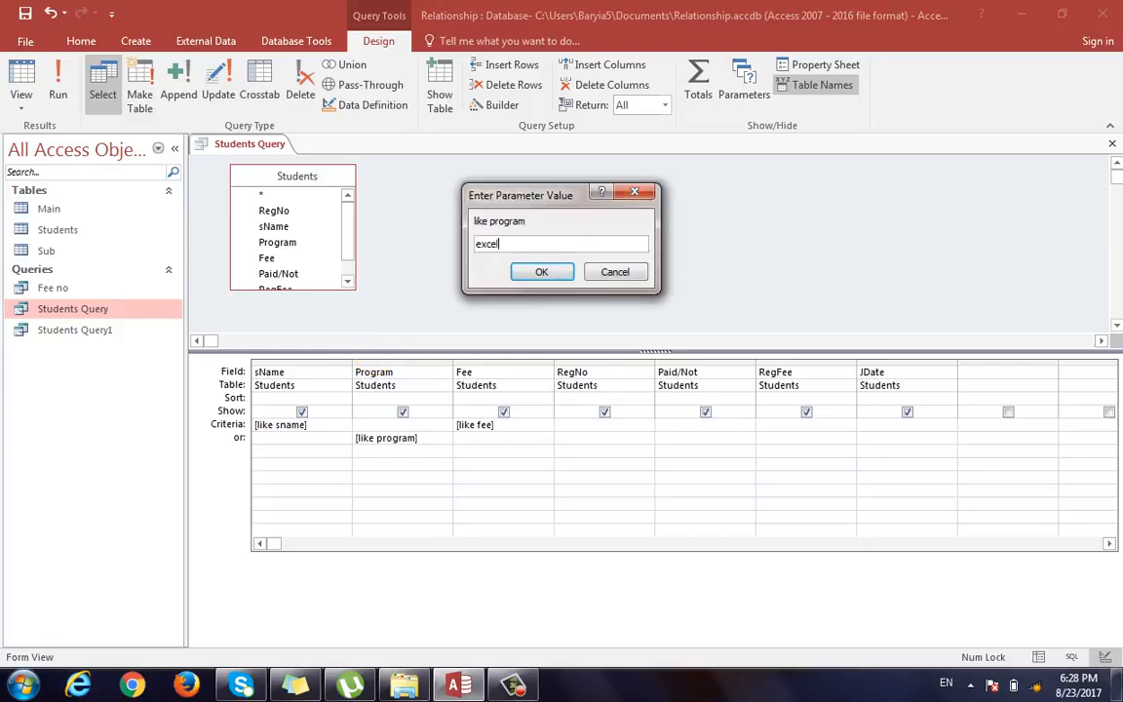
pyautogui.press('Return')
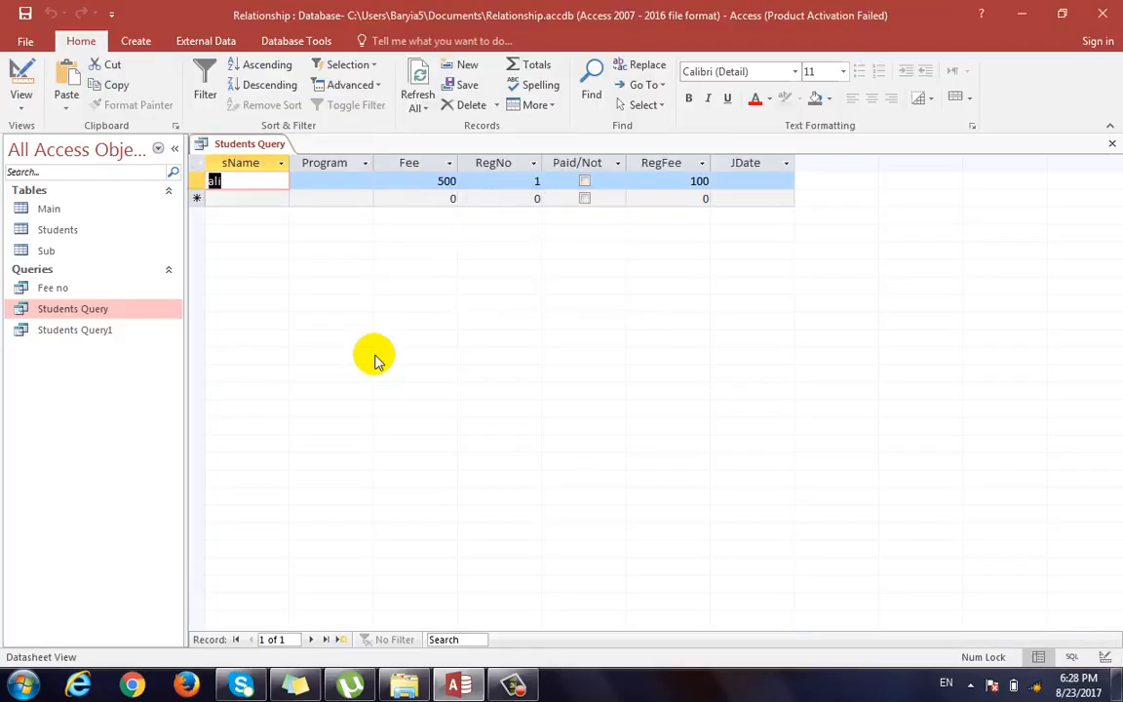
# Return to the design of Students Query and close it, saving the design changes.
pyautogui.hotkey('ctrl', ',')
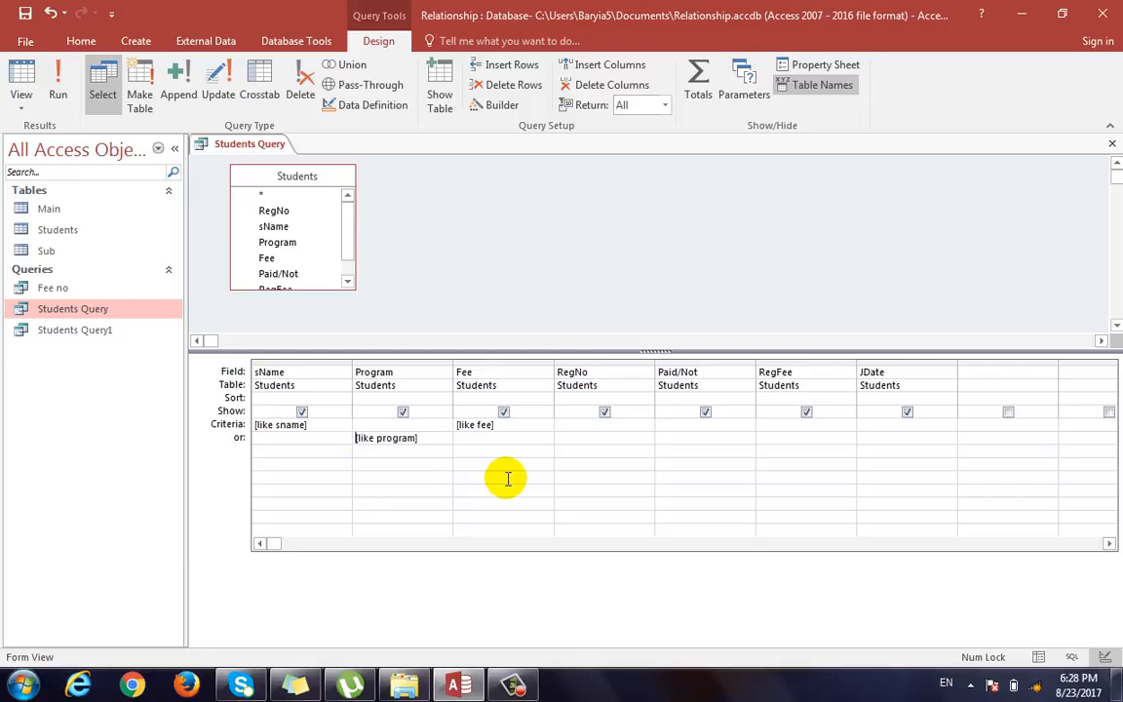
pyautogui.click(363, 439)
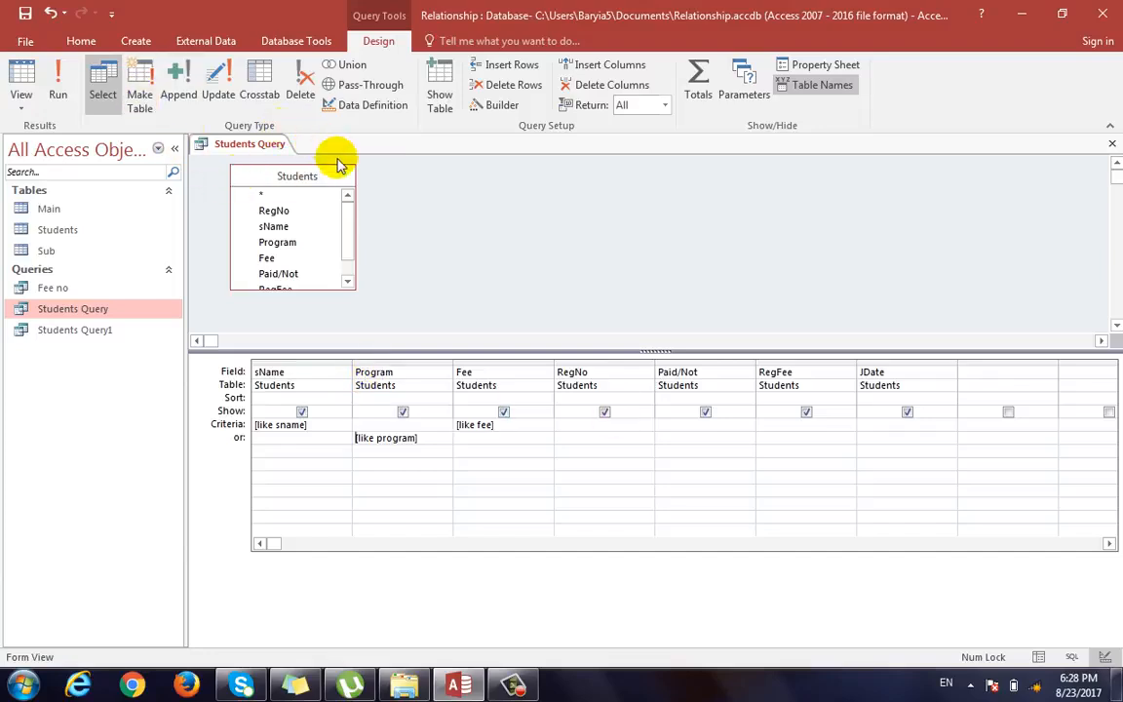
pyautogui.click(1111, 144)
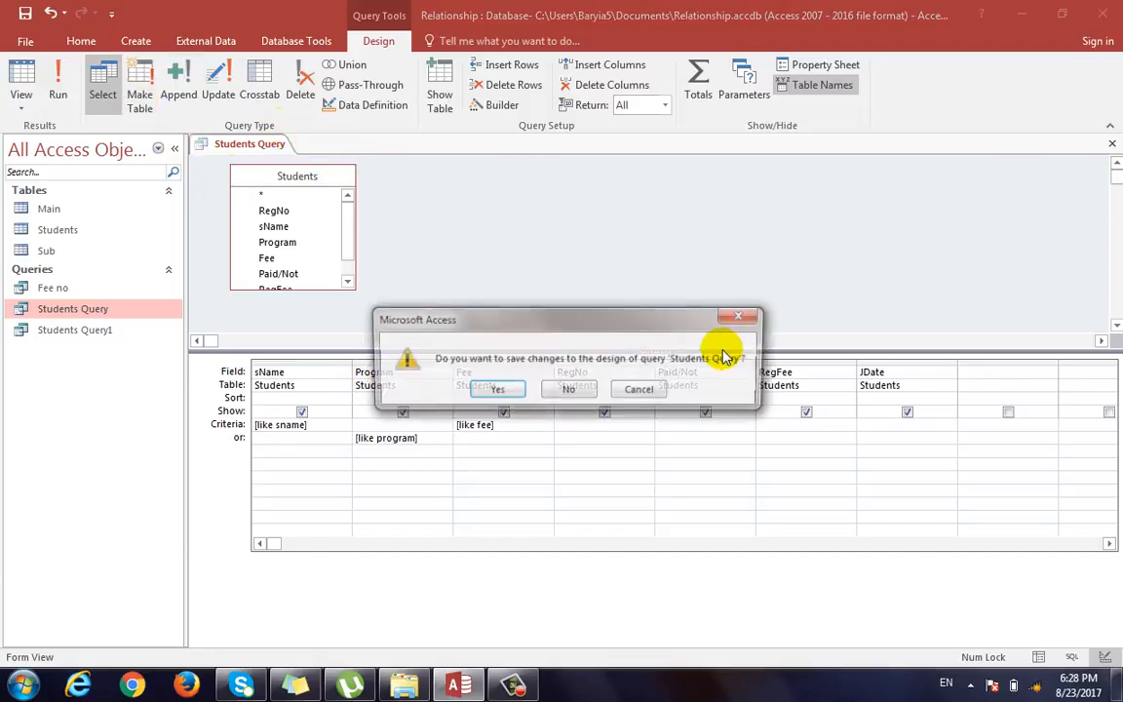
pyautogui.click(494, 391)
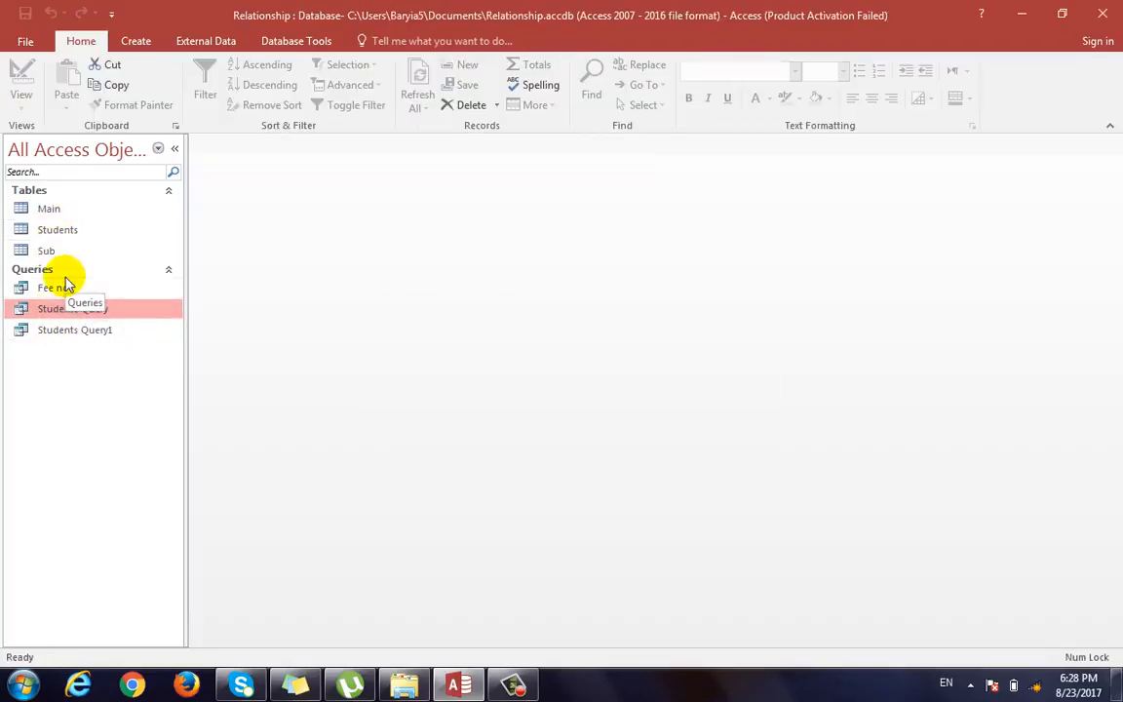
# Start a new query with the Simple Query Wizard and choose Table: Students as its source.
pyautogui.click(137, 41)
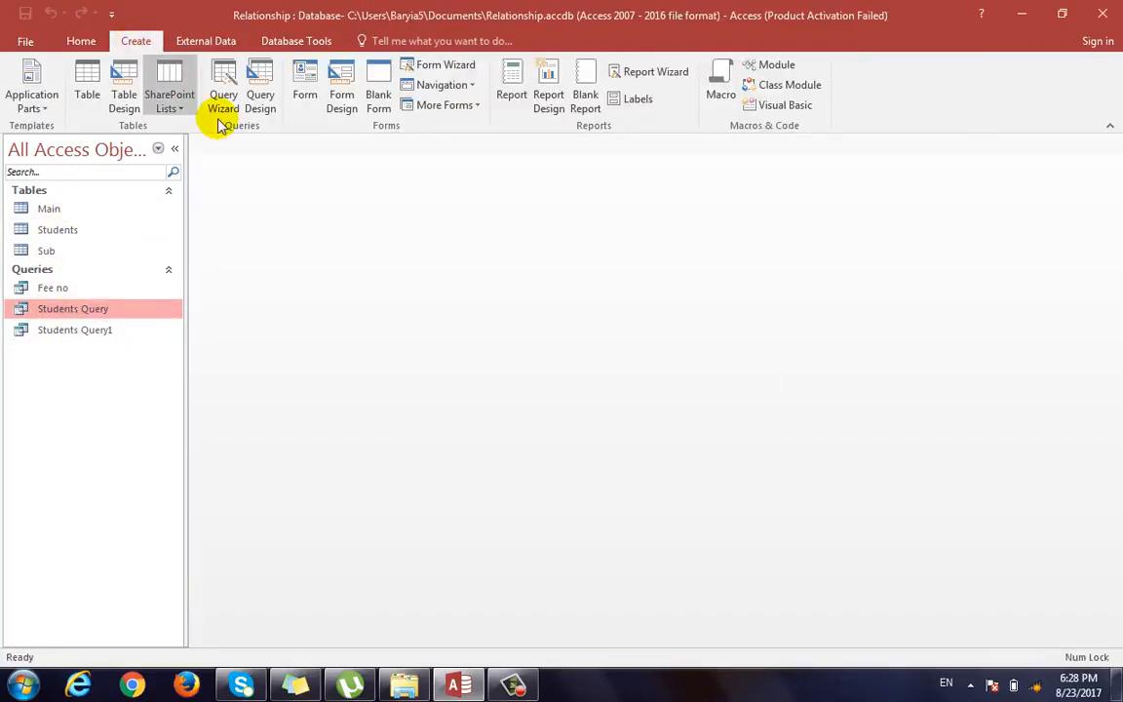
pyautogui.click(224, 97)
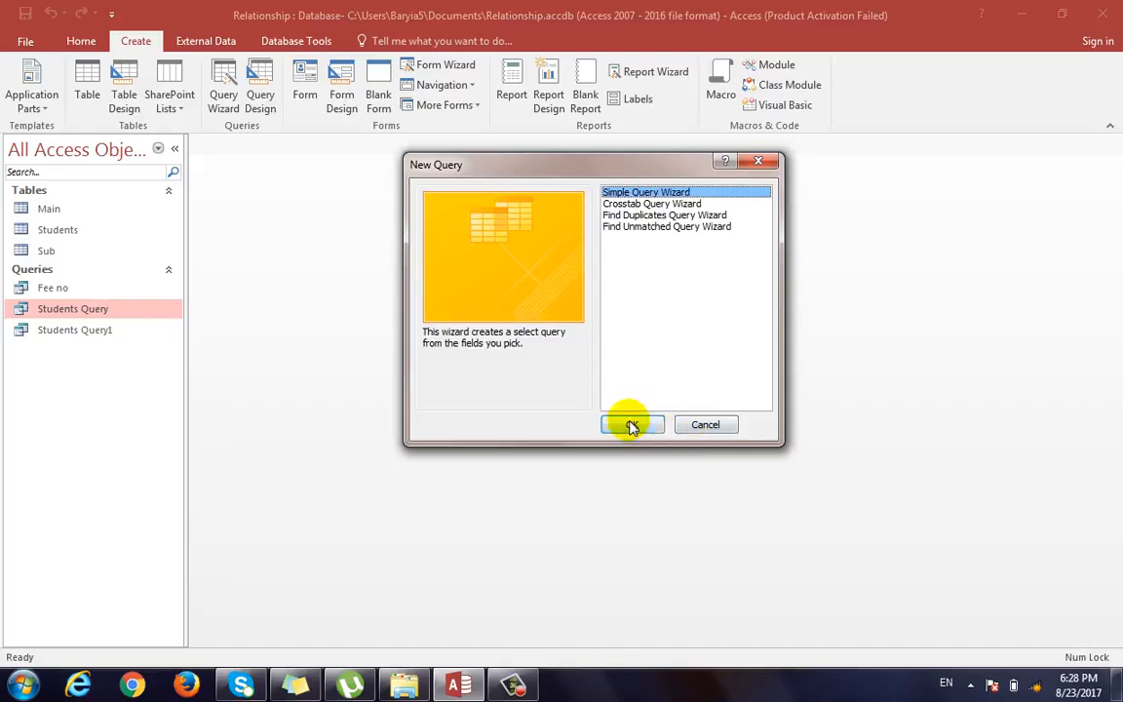
pyautogui.click(631, 425)
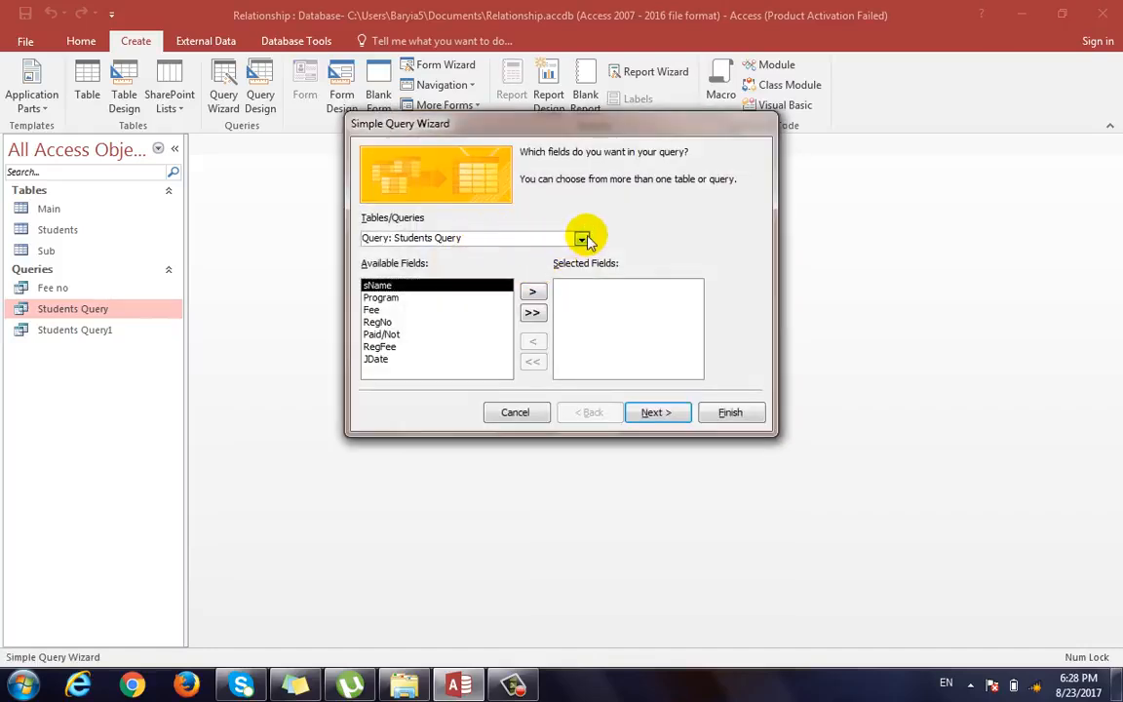
pyautogui.click(582, 240)
pyautogui.click(488, 263)
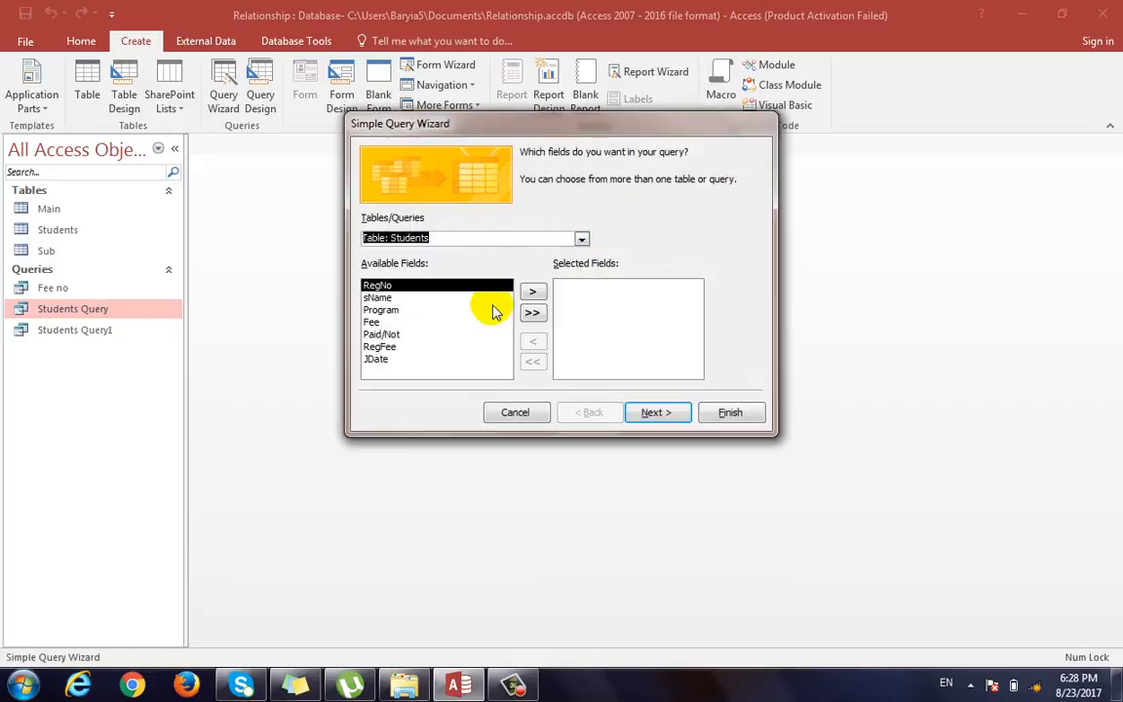
# Keep Table: Students as the source, add all its fields to the query and finish the wizard into the query design.
pyautogui.click(582, 239)
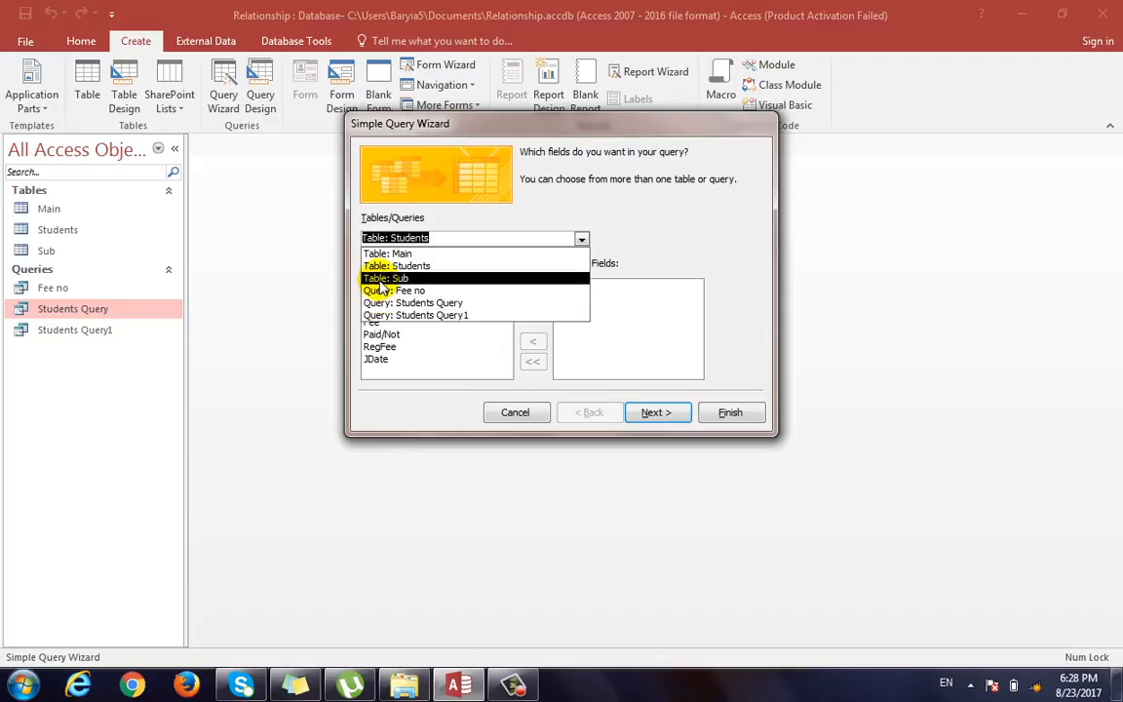
pyautogui.click(390, 266)
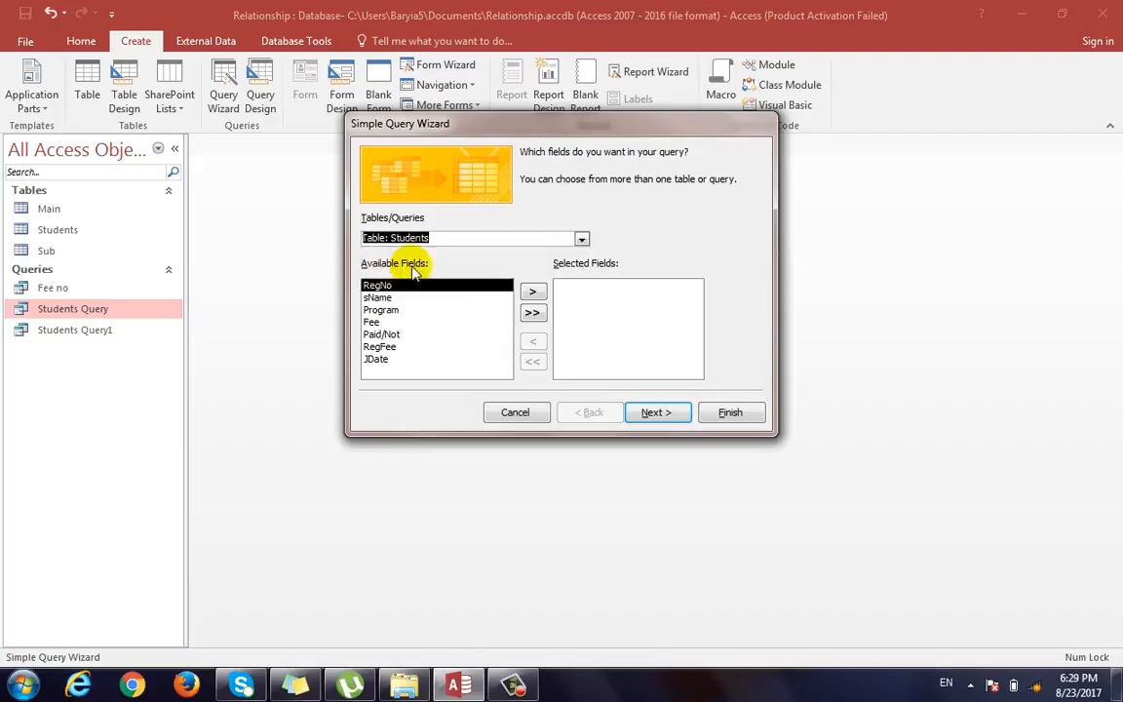
pyautogui.click(533, 319)
pyautogui.click(655, 413)
pyautogui.click(736, 425)
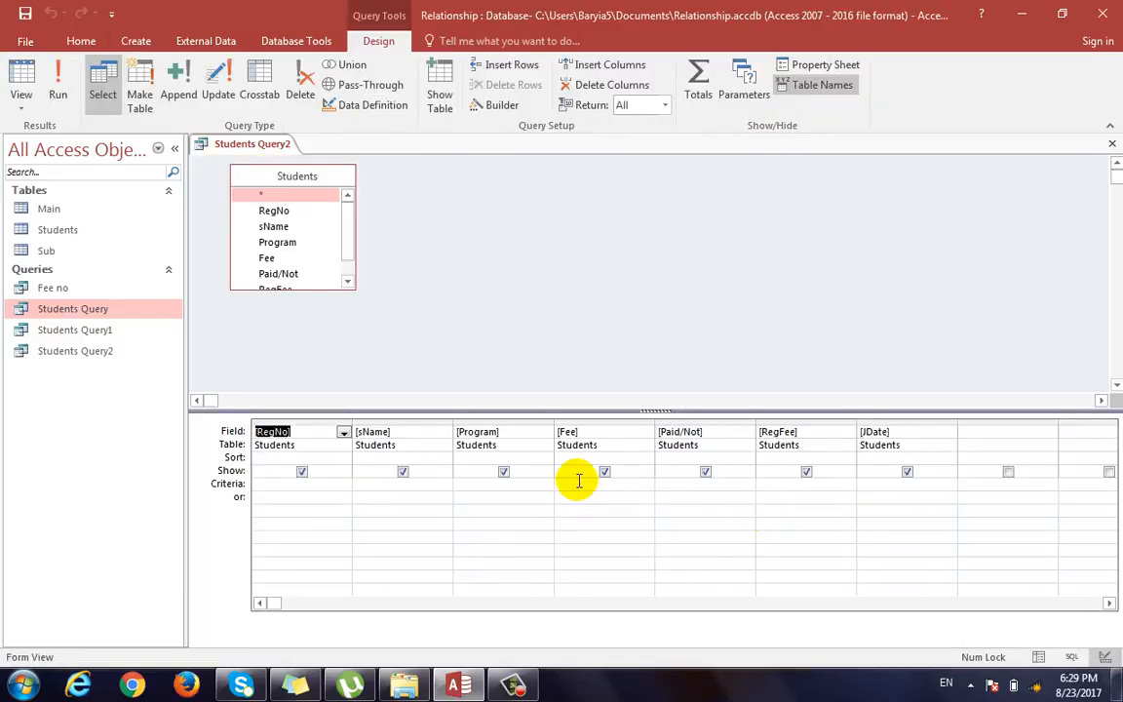
# Set the Fee criterion to 500, run the query to check its records and return to the design.
pyautogui.click(578, 482)
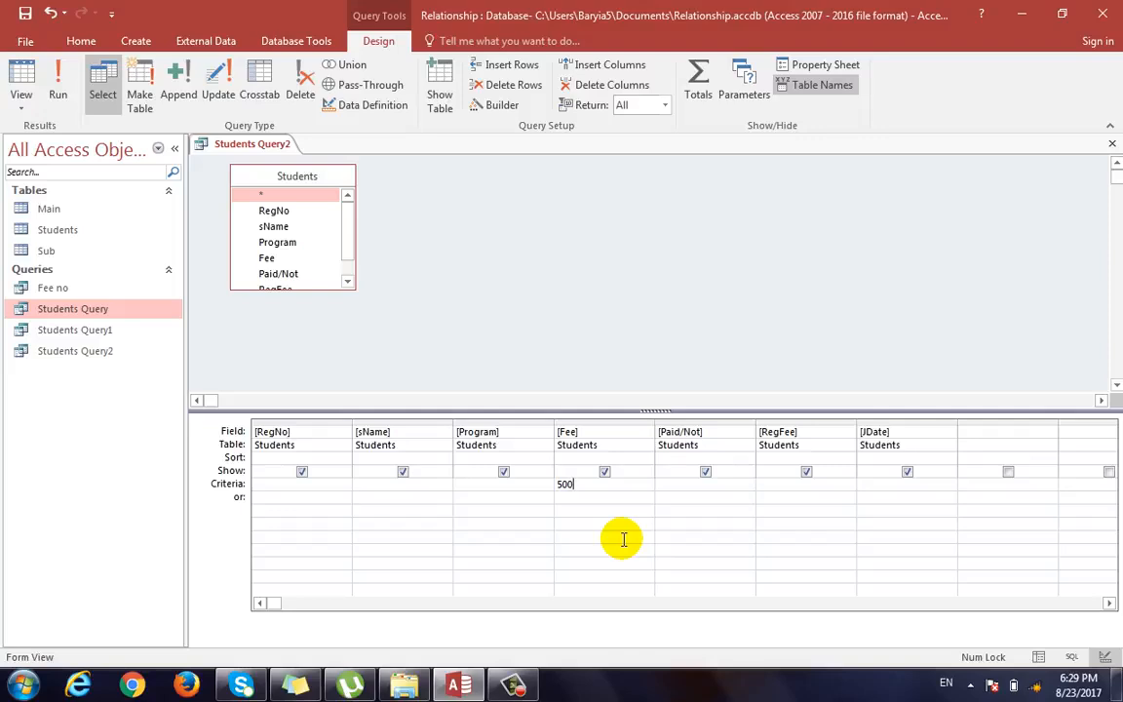
pyautogui.press('F5')
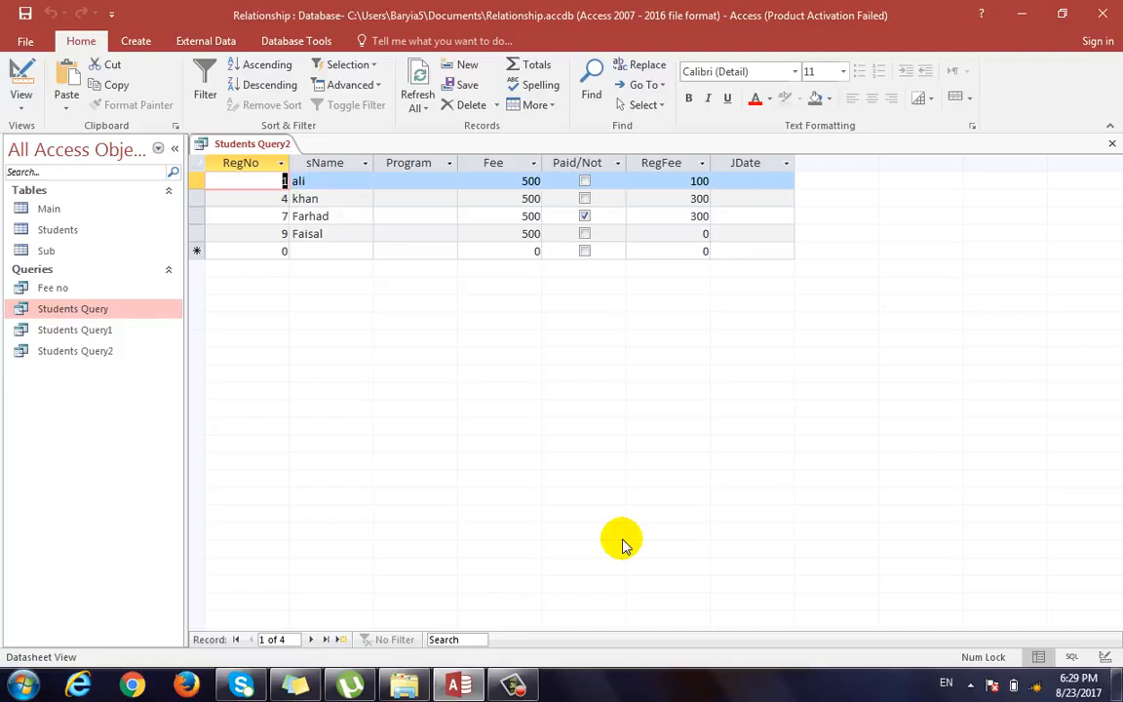
pyautogui.hotkey('ctrl', ',')
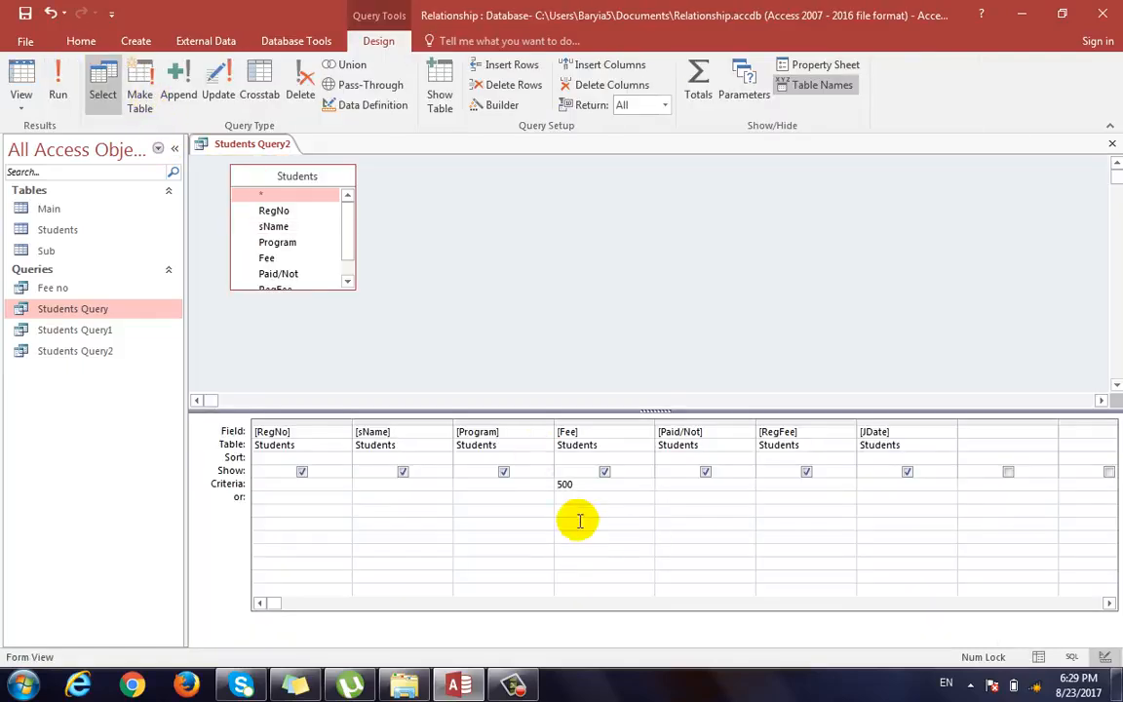
# Turn the query into a make-table query that creates a table named fee 500 in the current database.
pyautogui.click(138, 85)
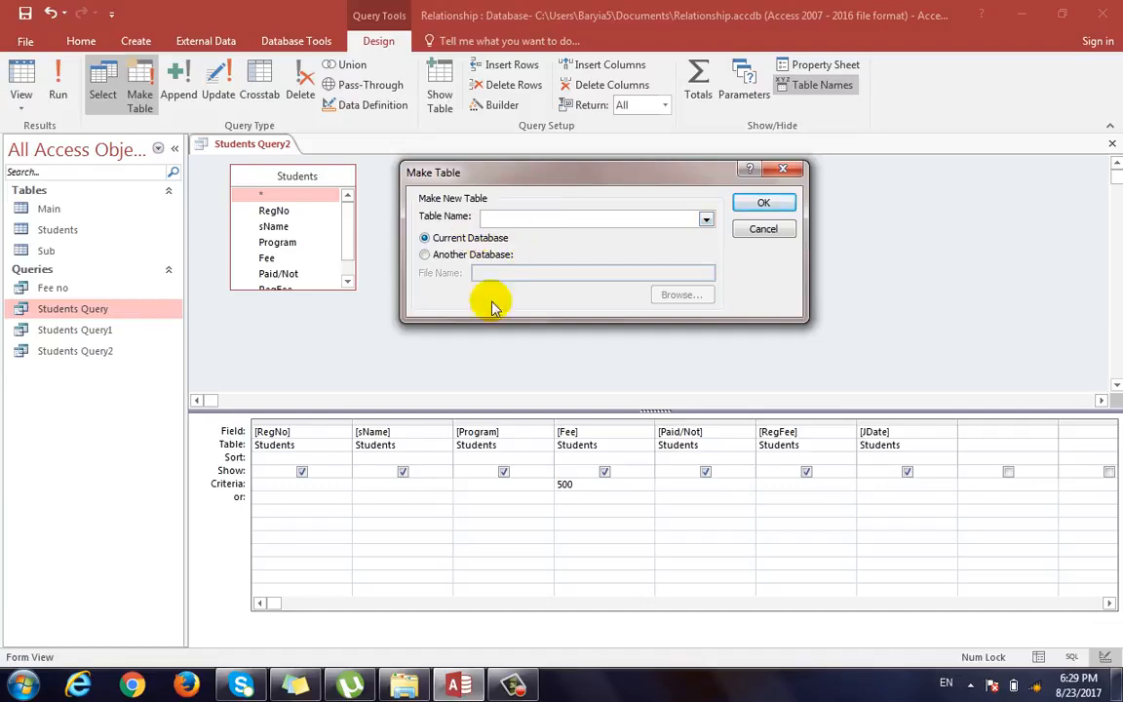
pyautogui.click(479, 255)
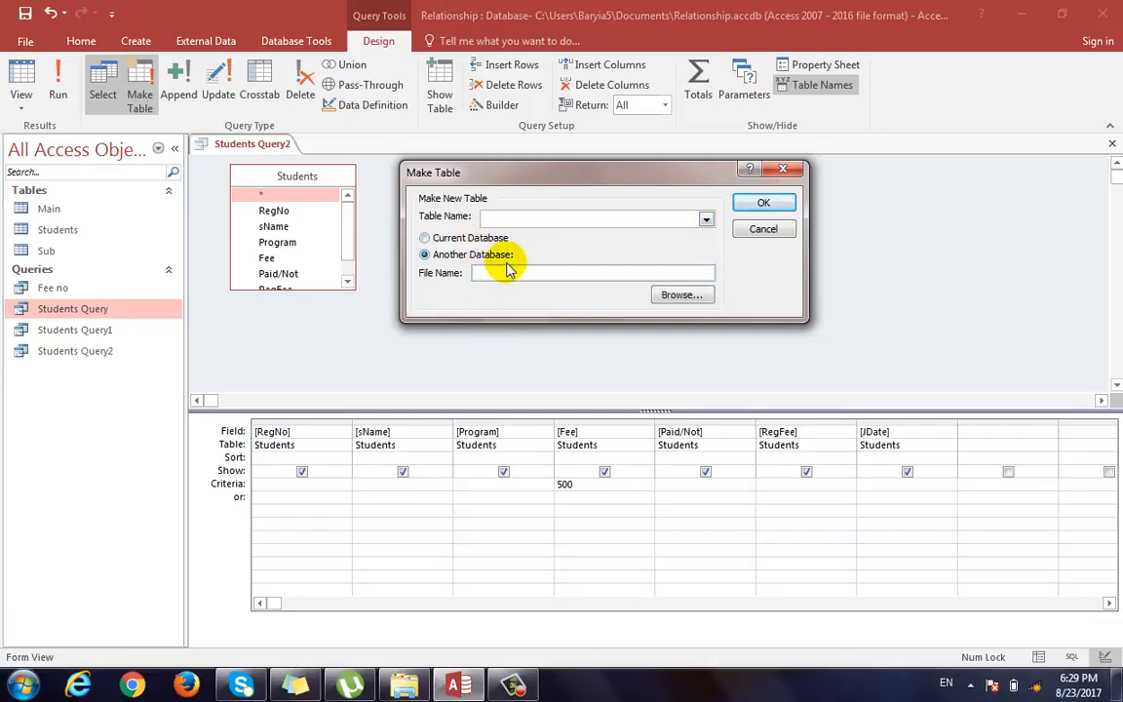
pyautogui.click(679, 294)
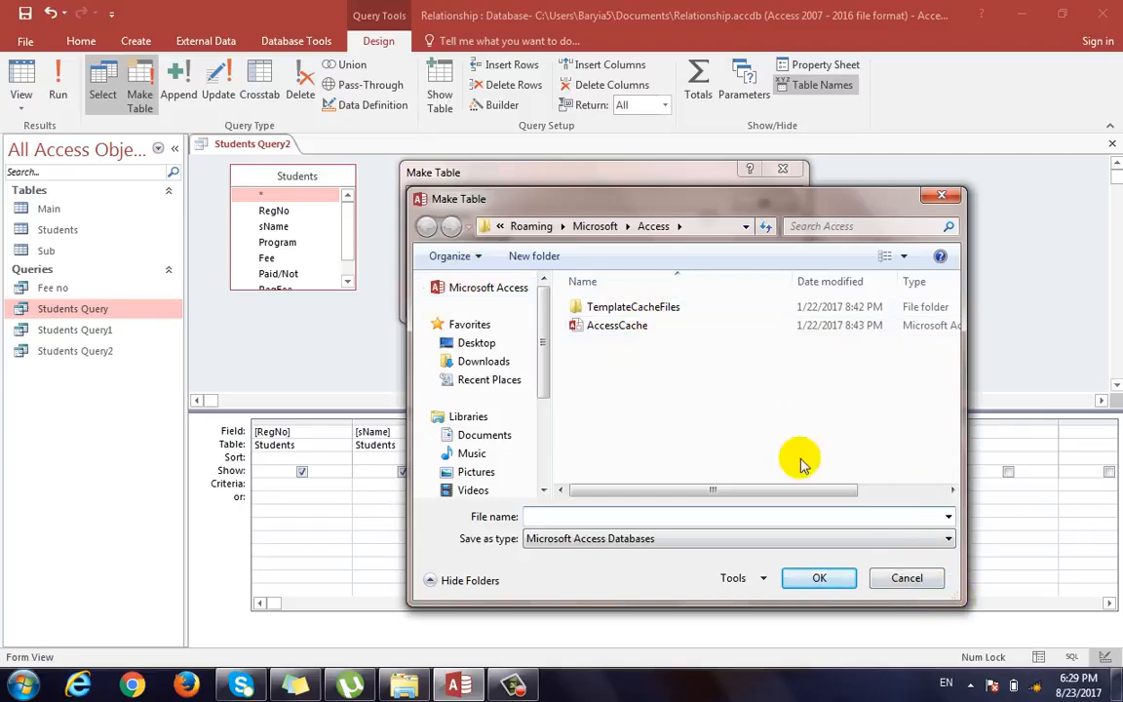
pyautogui.press('Escape')
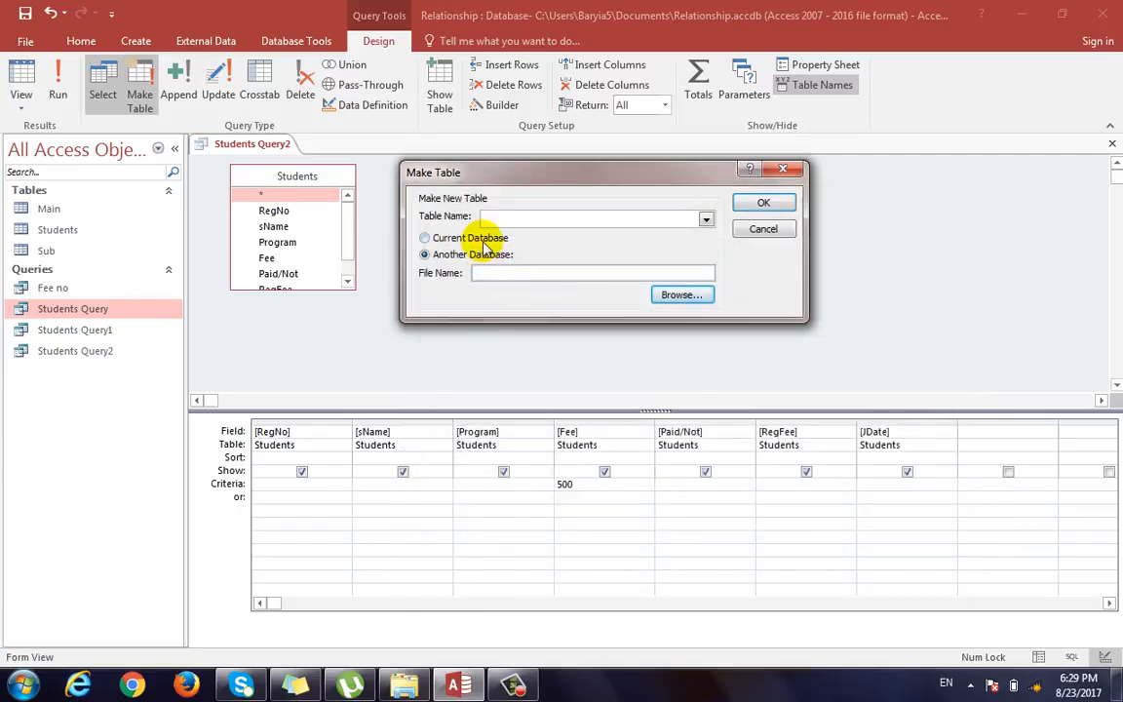
pyautogui.click(466, 238)
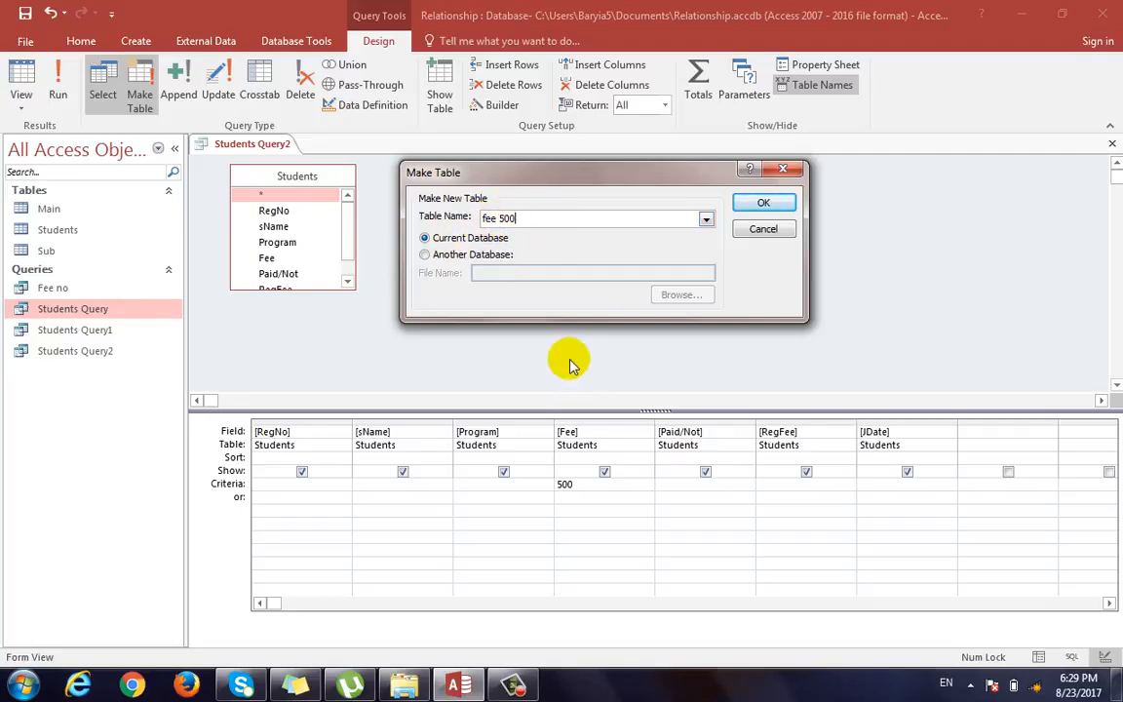
pyautogui.click(755, 205)
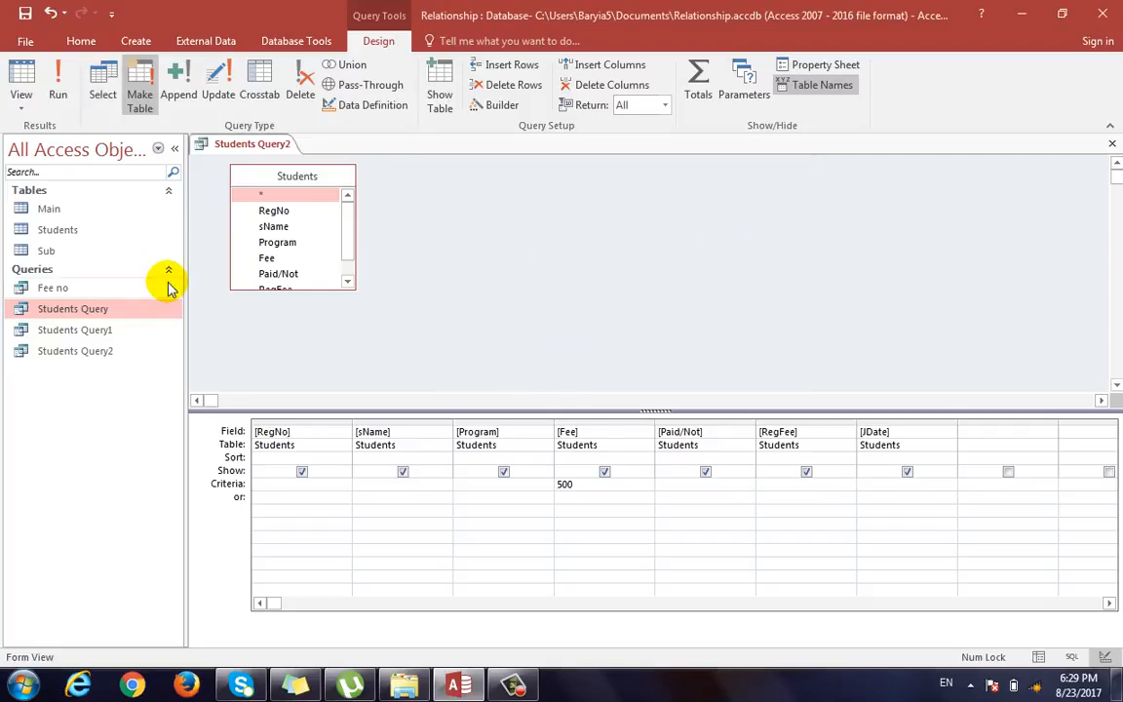
# Run the make-table query to create the fee 500 table, and close the query, saving its design changes.
pyautogui.click(58, 88)
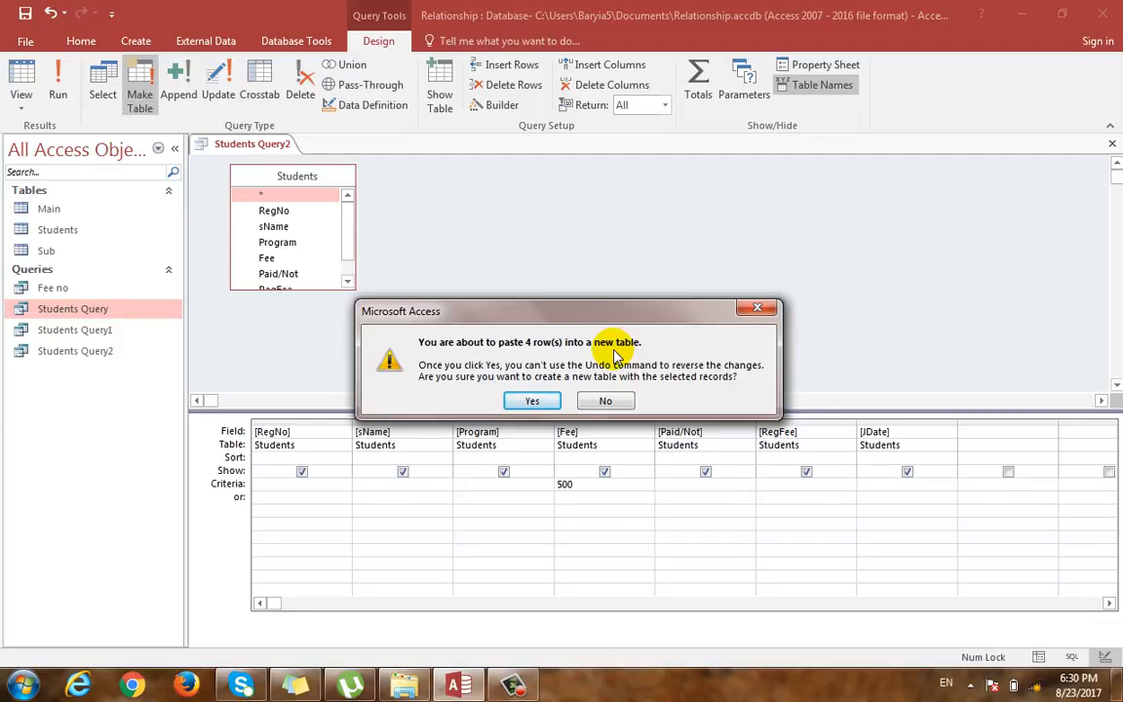
pyautogui.click(529, 401)
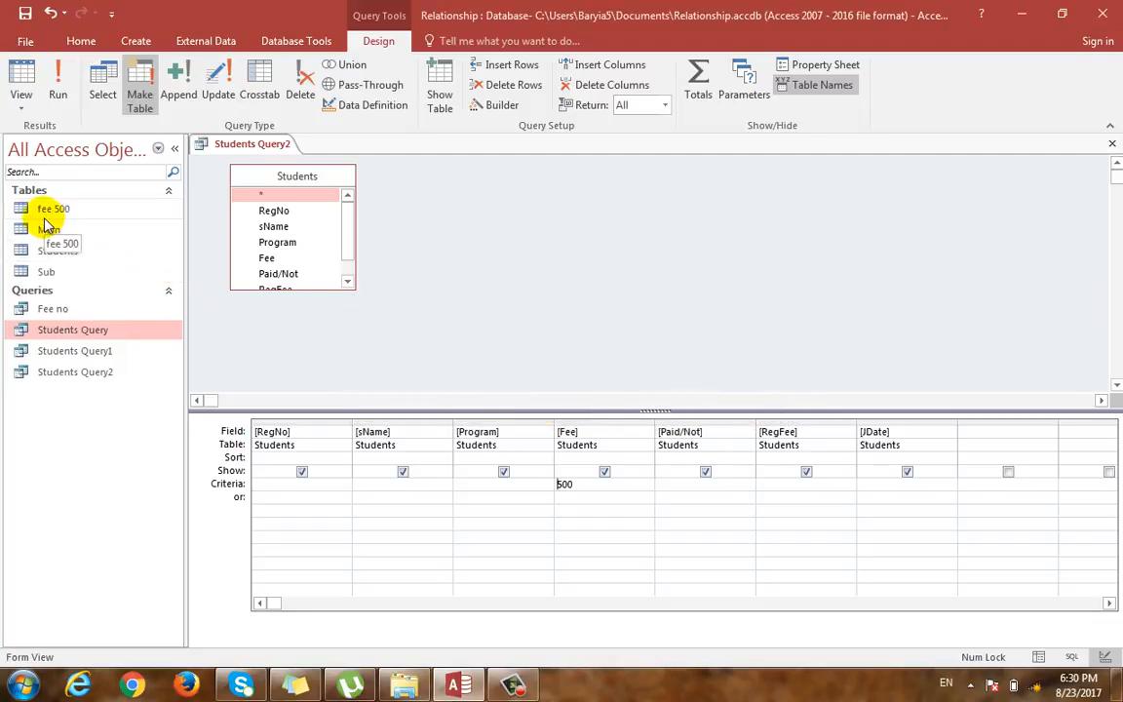
pyautogui.click(1111, 144)
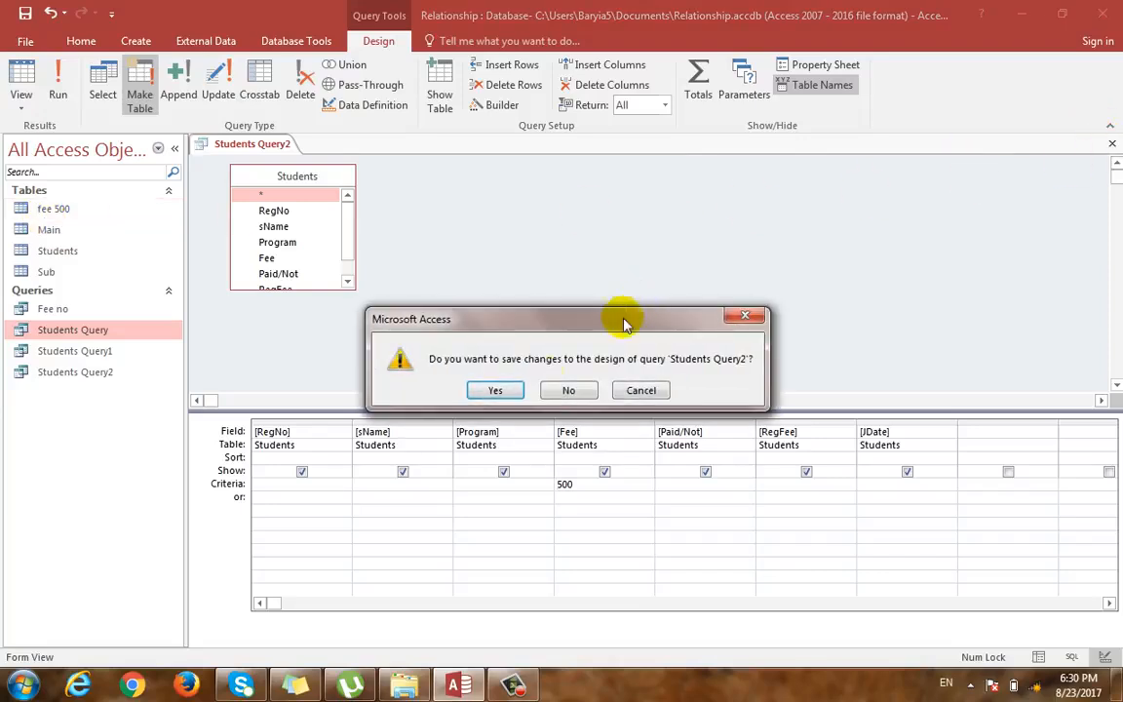
pyautogui.click(496, 389)
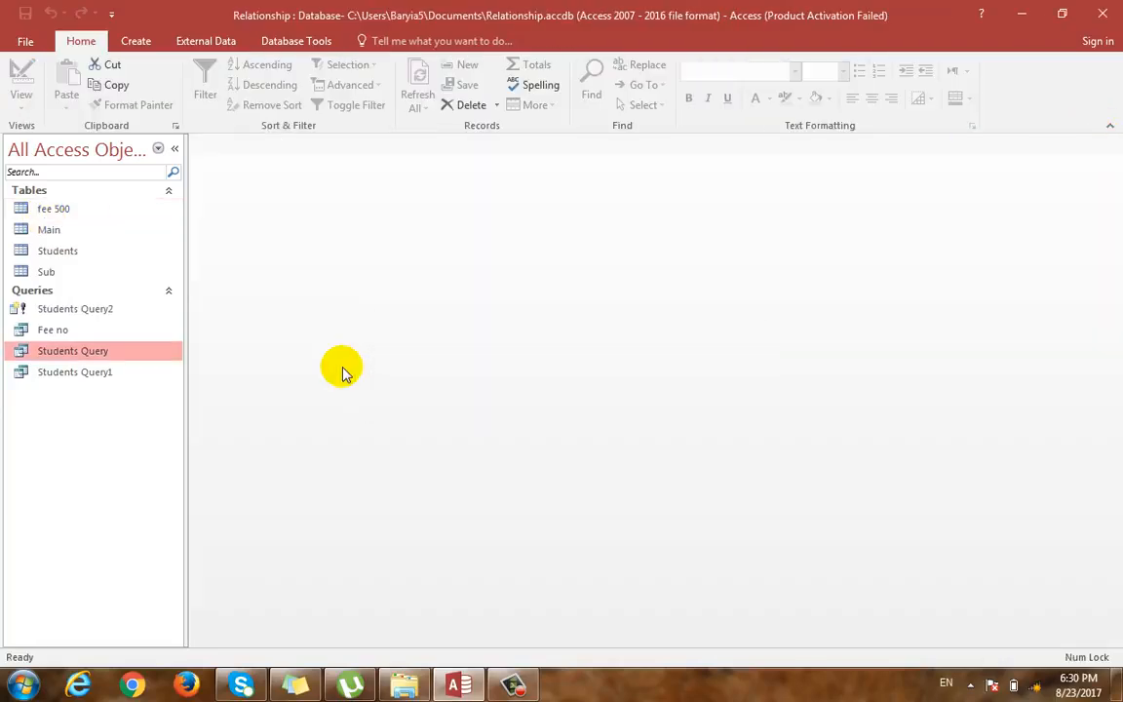
# Examine the records in the fee 500 table, close it and try to run Students Query2 from the object list.
pyautogui.doubleClick(55, 211)
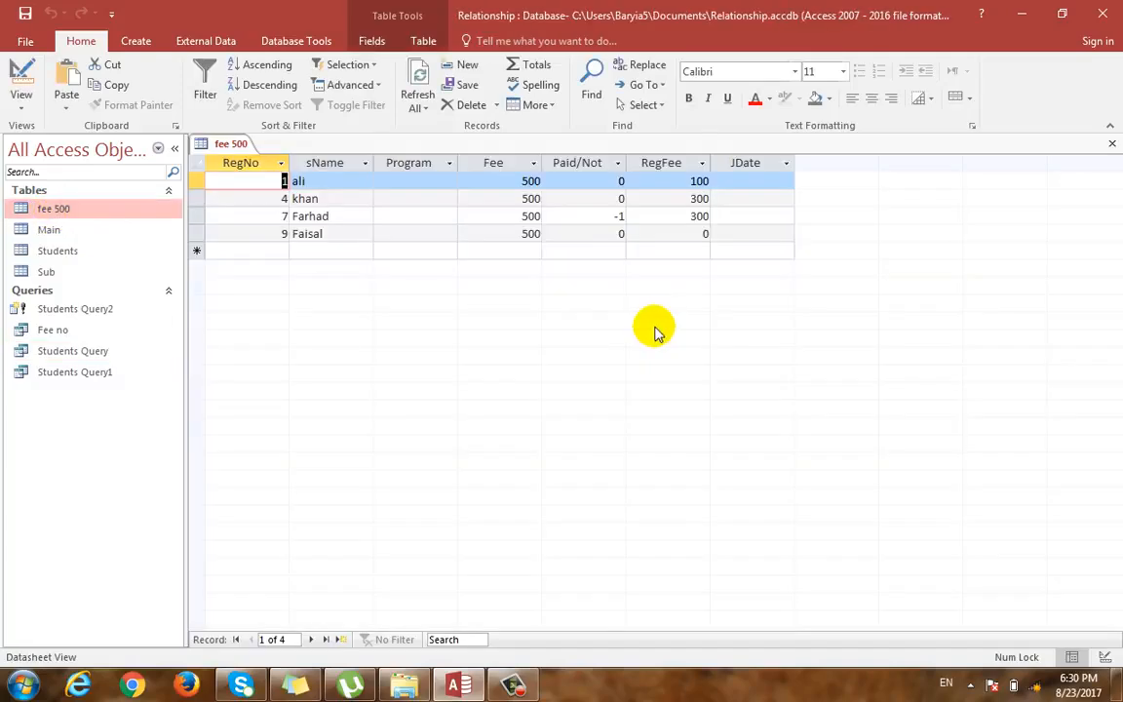
pyautogui.click(1110, 143)
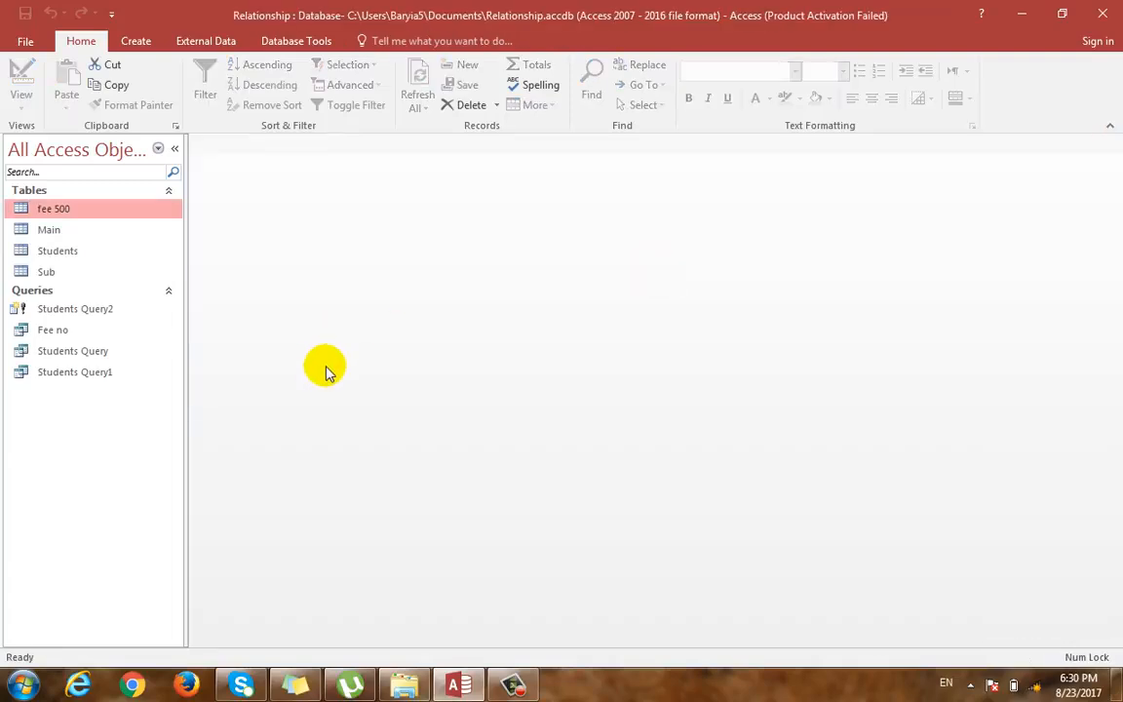
pyautogui.click(83, 310)
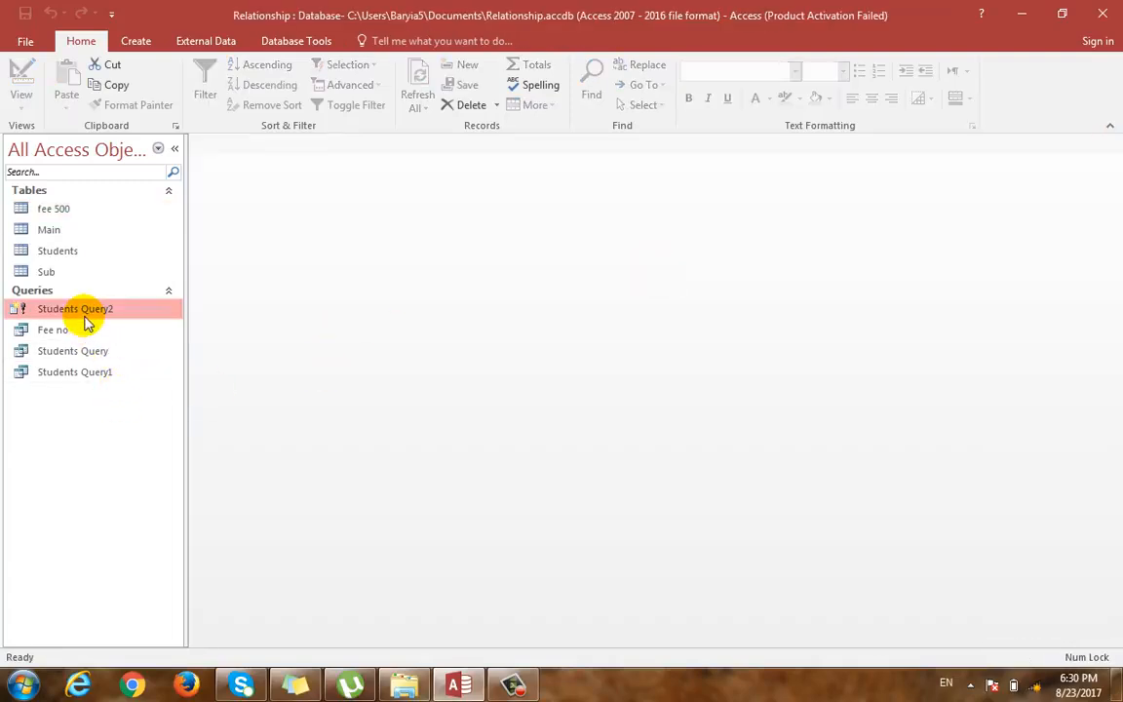
pyautogui.doubleClick(85, 318)
pyautogui.click(573, 471)
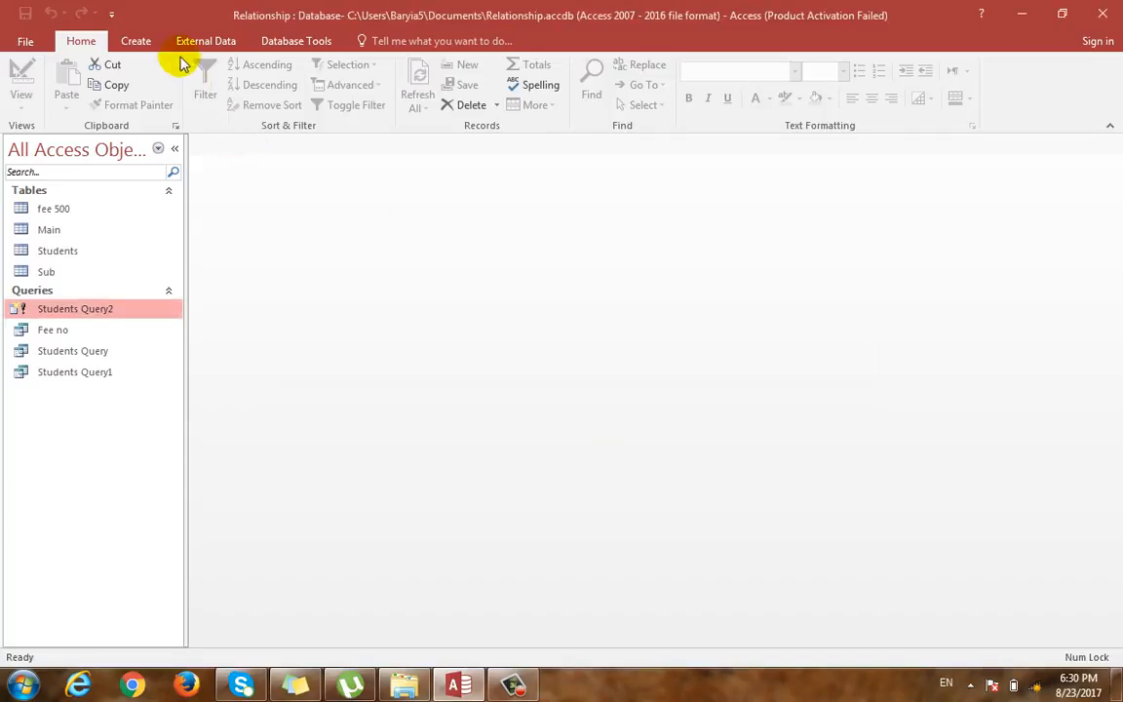
pyautogui.click(138, 41)
pyautogui.click(255, 99)
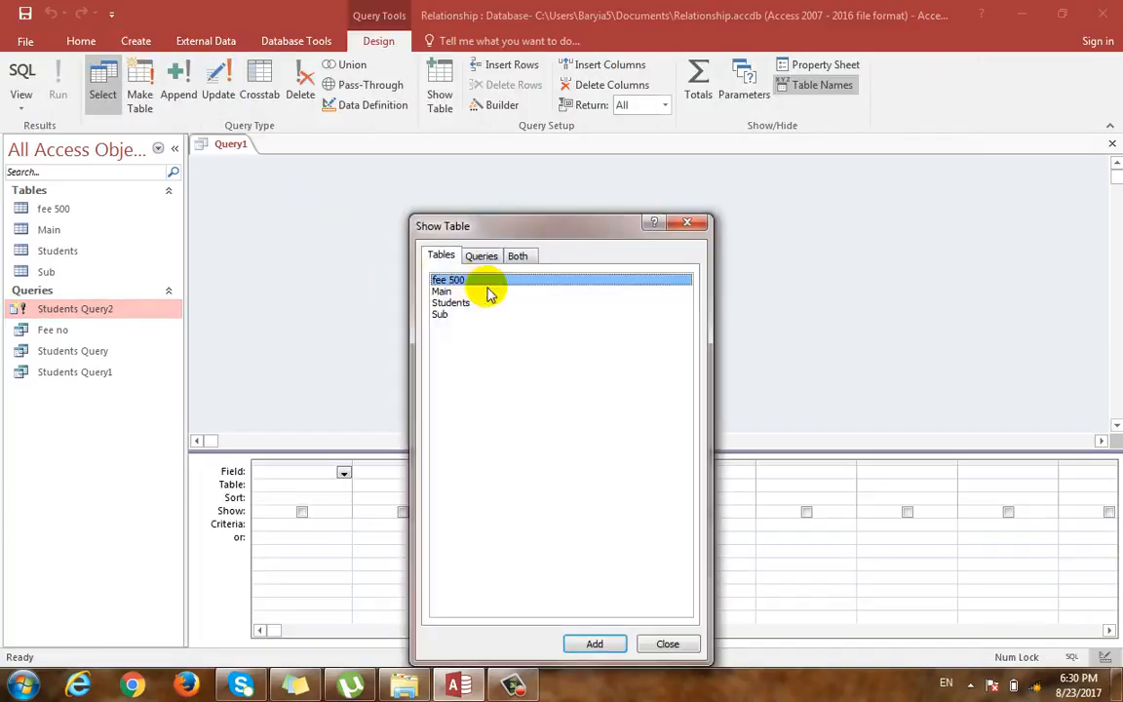
pyautogui.doubleClick(451, 303)
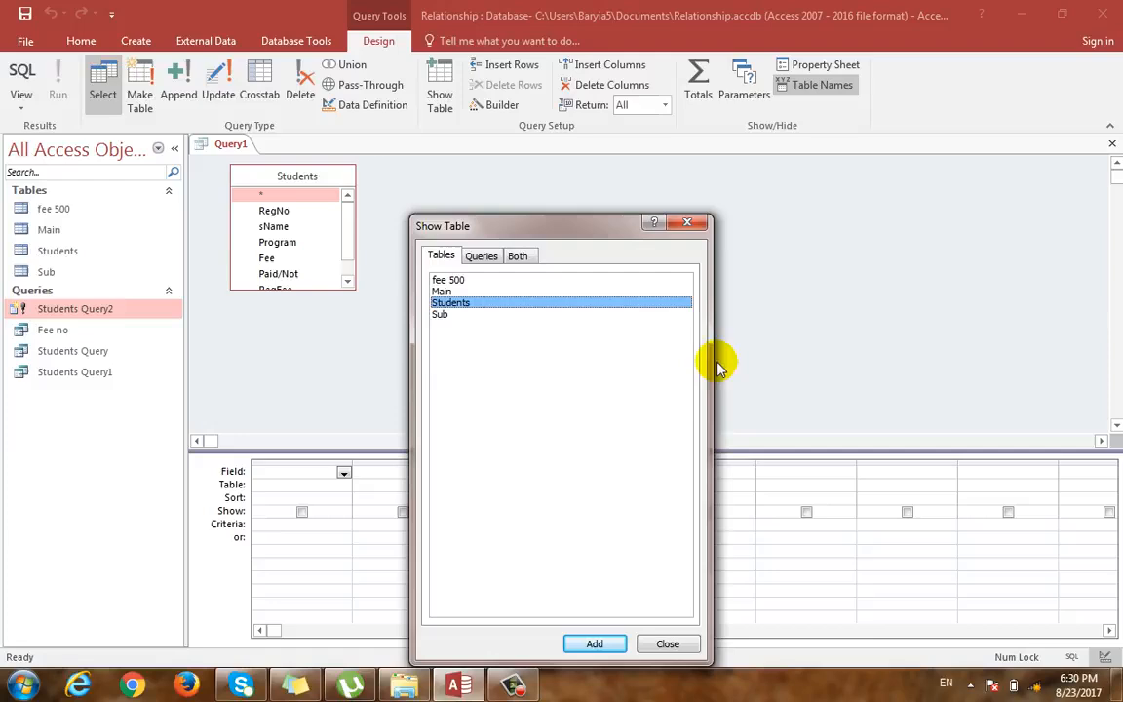
pyautogui.click(688, 226)
pyautogui.doubleClick(261, 194)
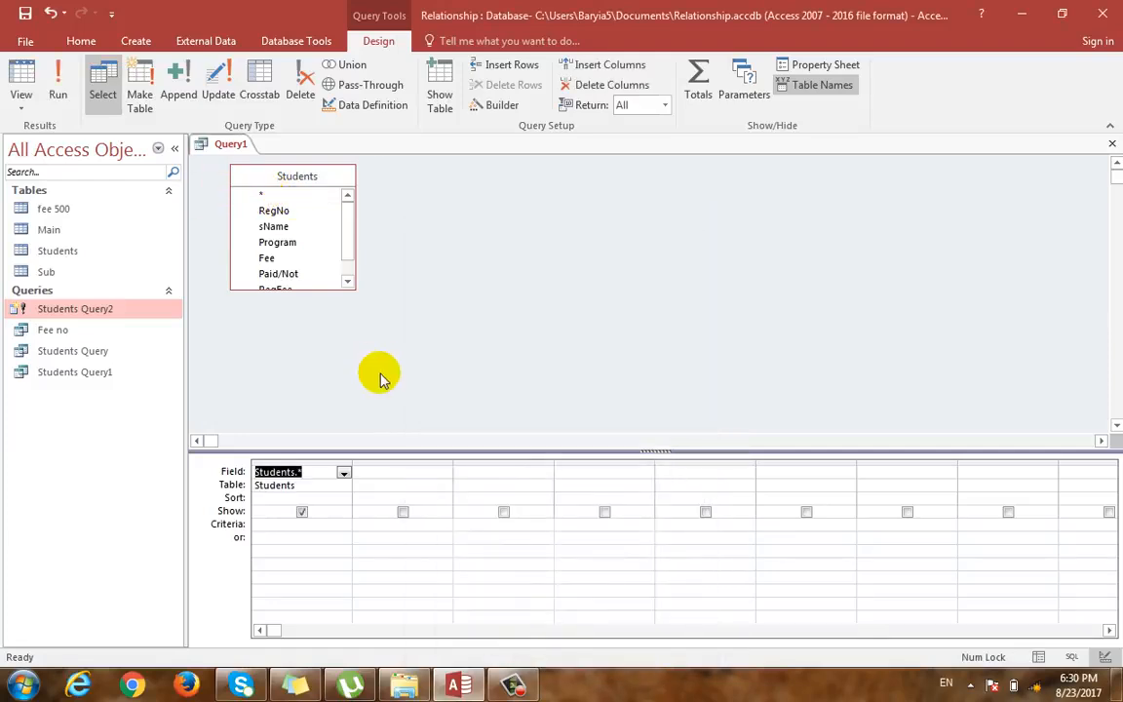
pyautogui.press('F5')
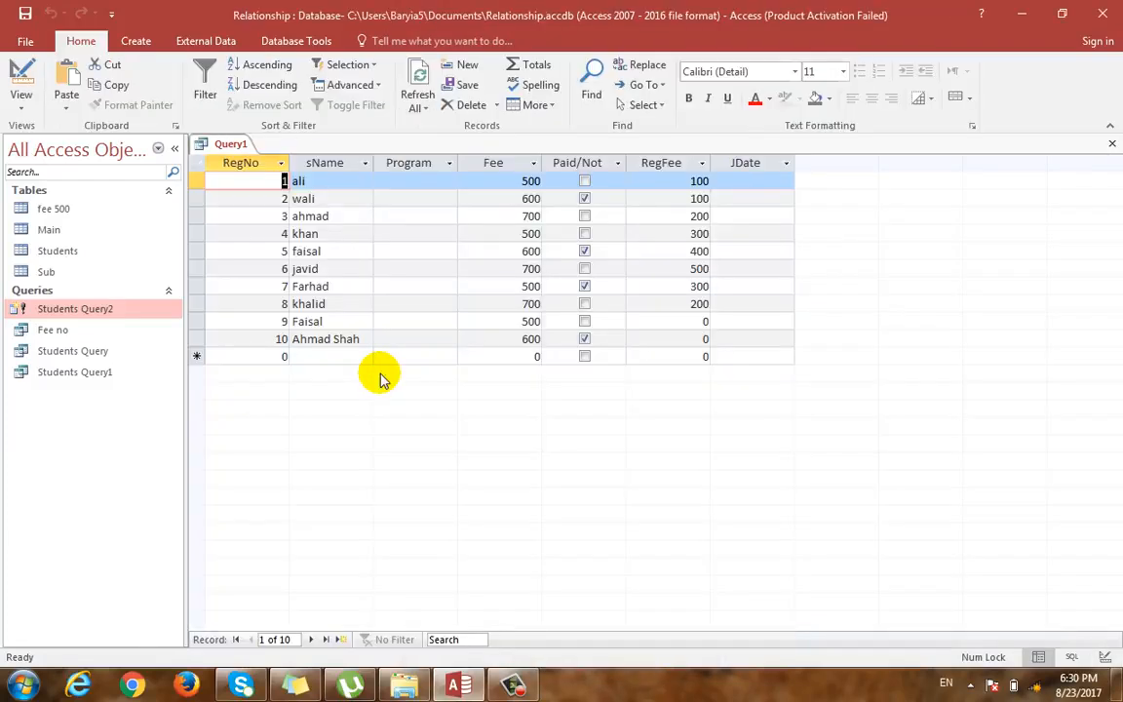
pyautogui.hotkey('ctrl', ',')
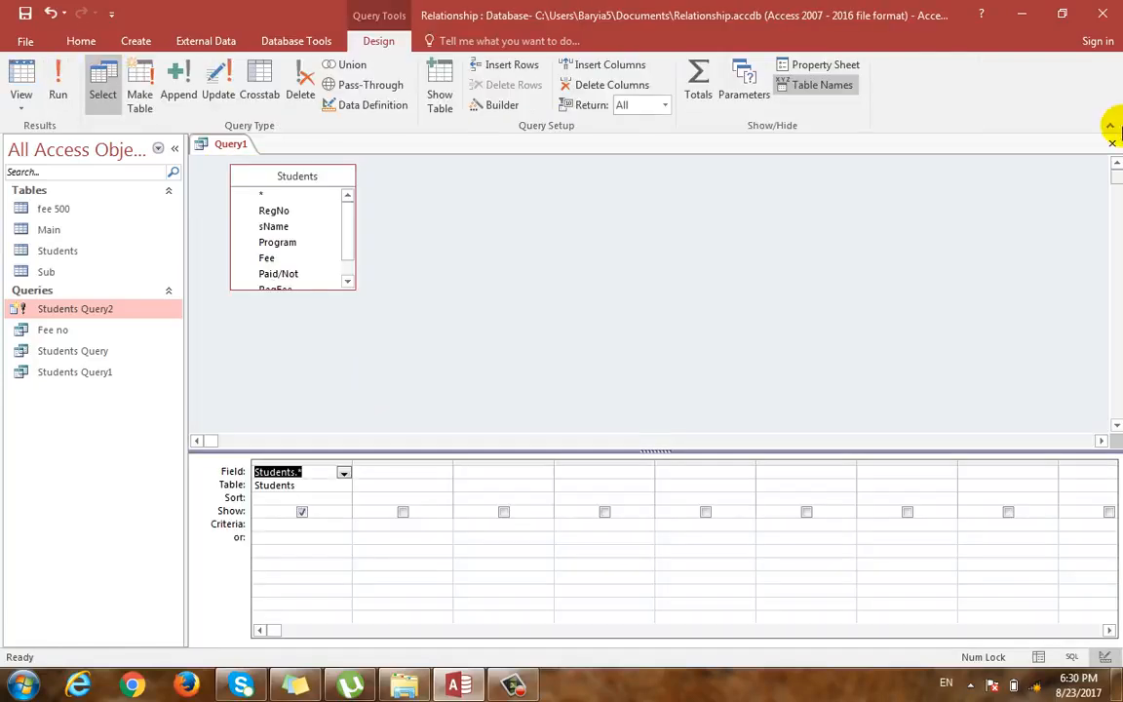
pyautogui.doubleClick(273, 210)
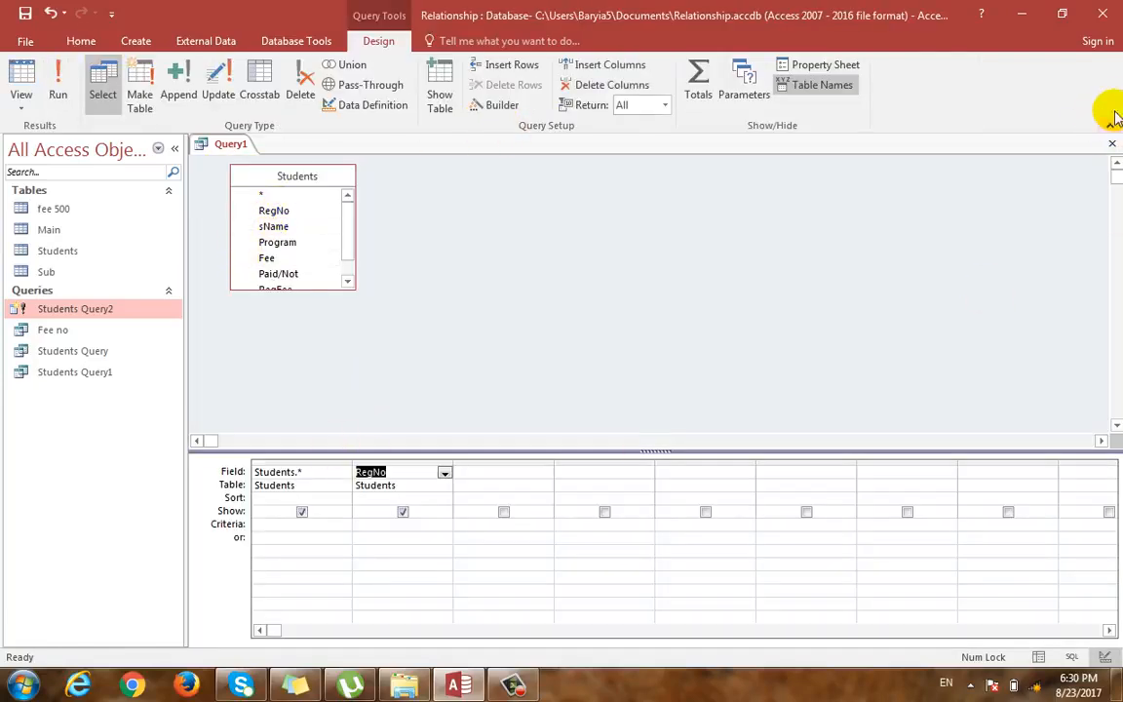
pyautogui.click(1112, 143)
pyautogui.click(569, 390)
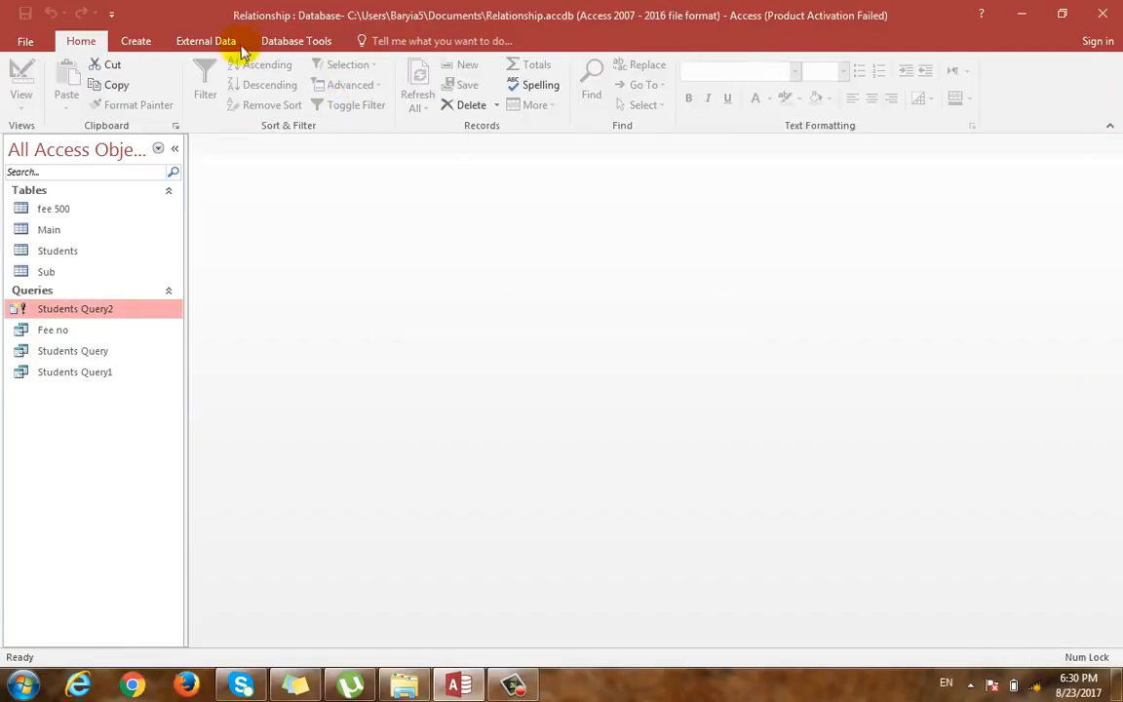
# Create another simple query with all fields of the Students table and open it in the query design.
pyautogui.click(293, 41)
pyautogui.click(136, 41)
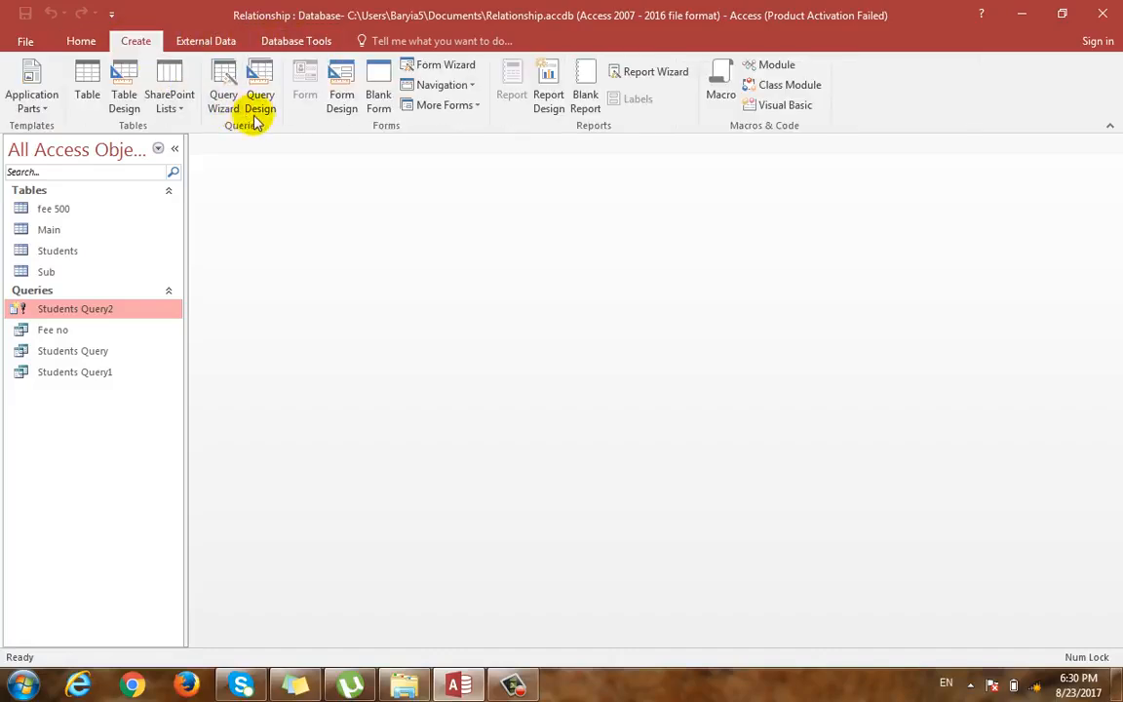
pyautogui.click(226, 97)
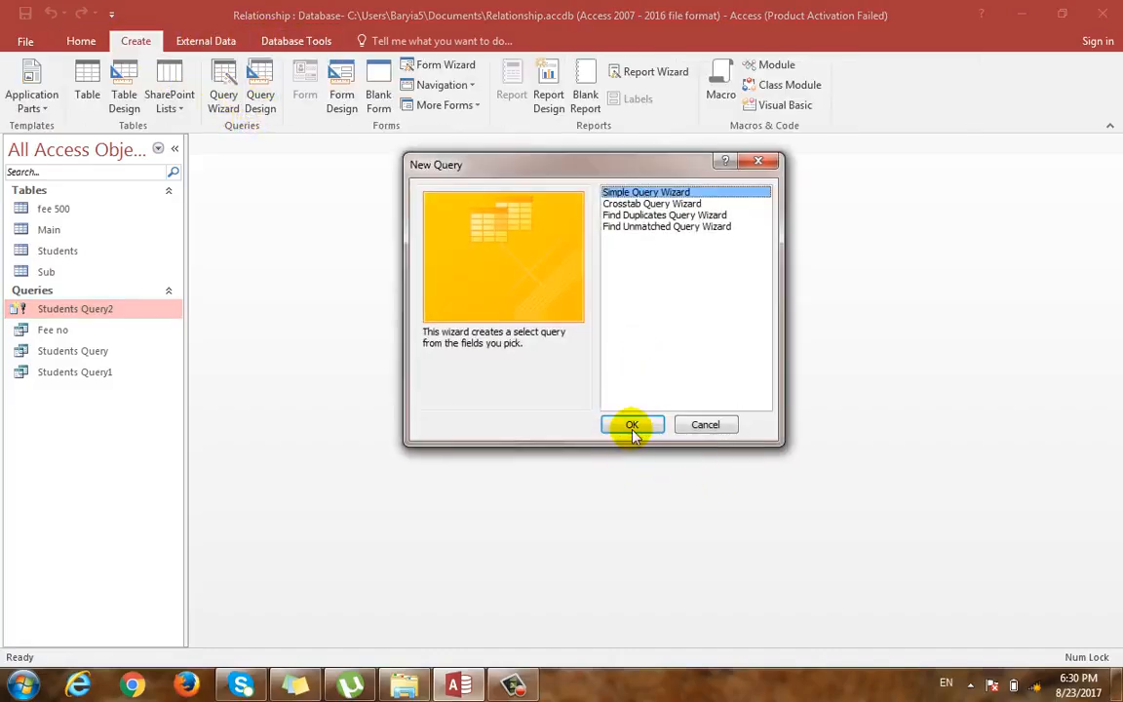
pyautogui.click(633, 423)
pyautogui.click(581, 239)
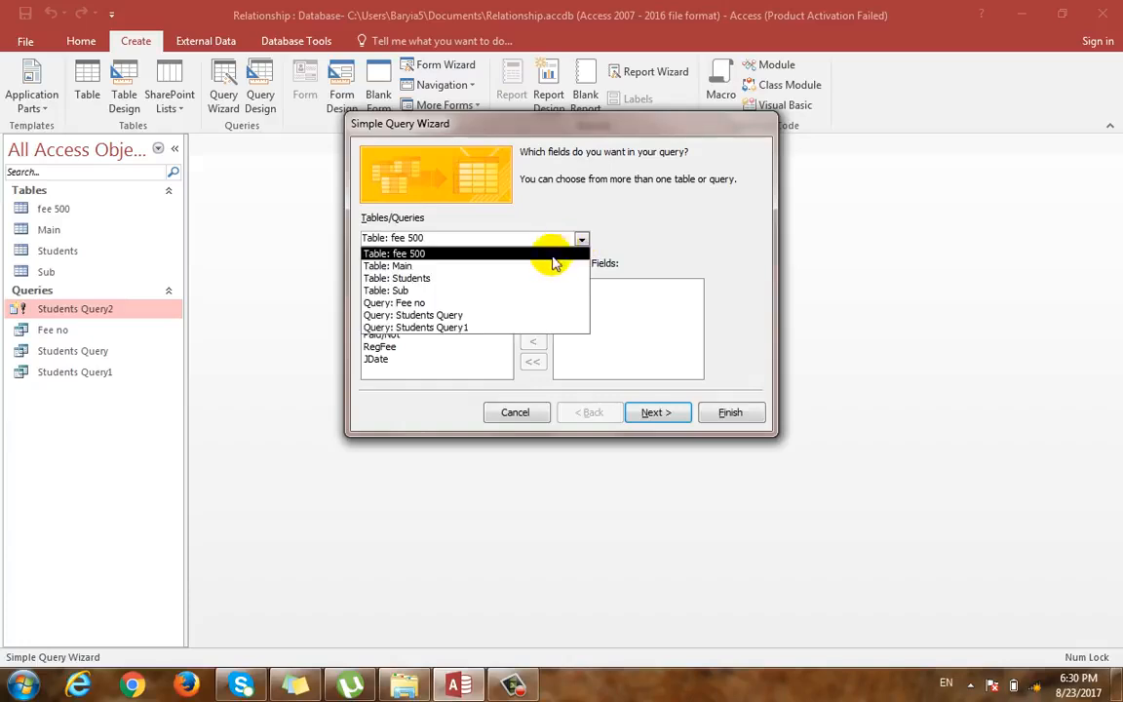
pyautogui.click(534, 278)
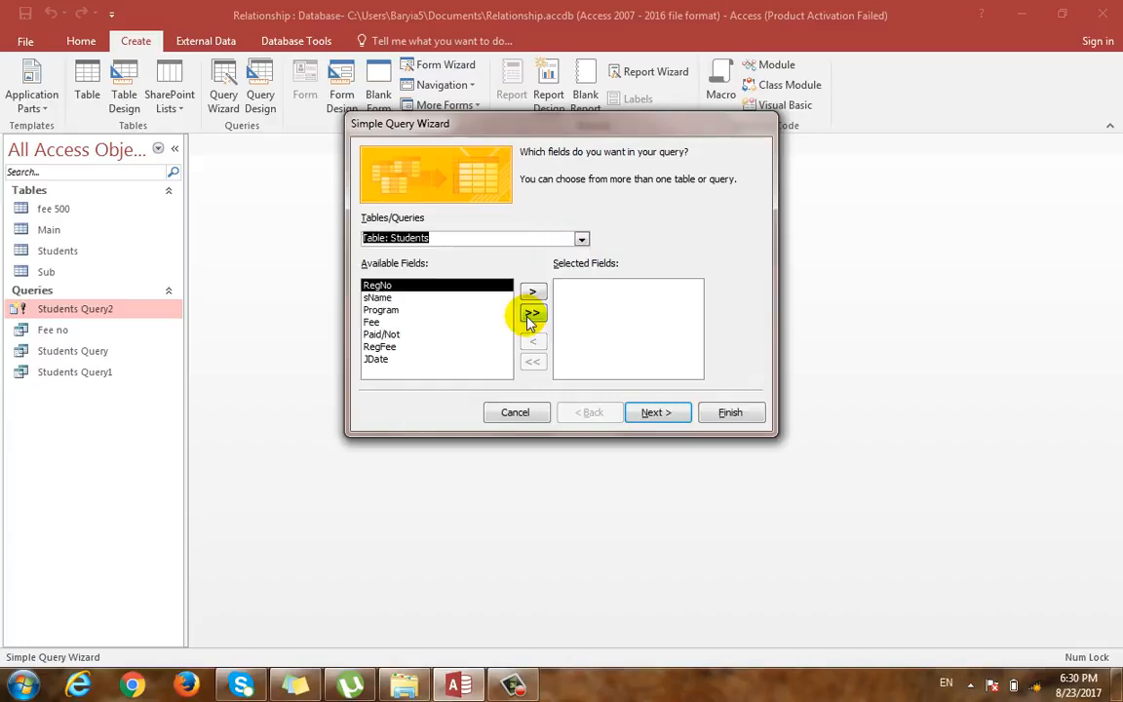
pyautogui.click(532, 310)
pyautogui.click(658, 414)
pyautogui.click(681, 417)
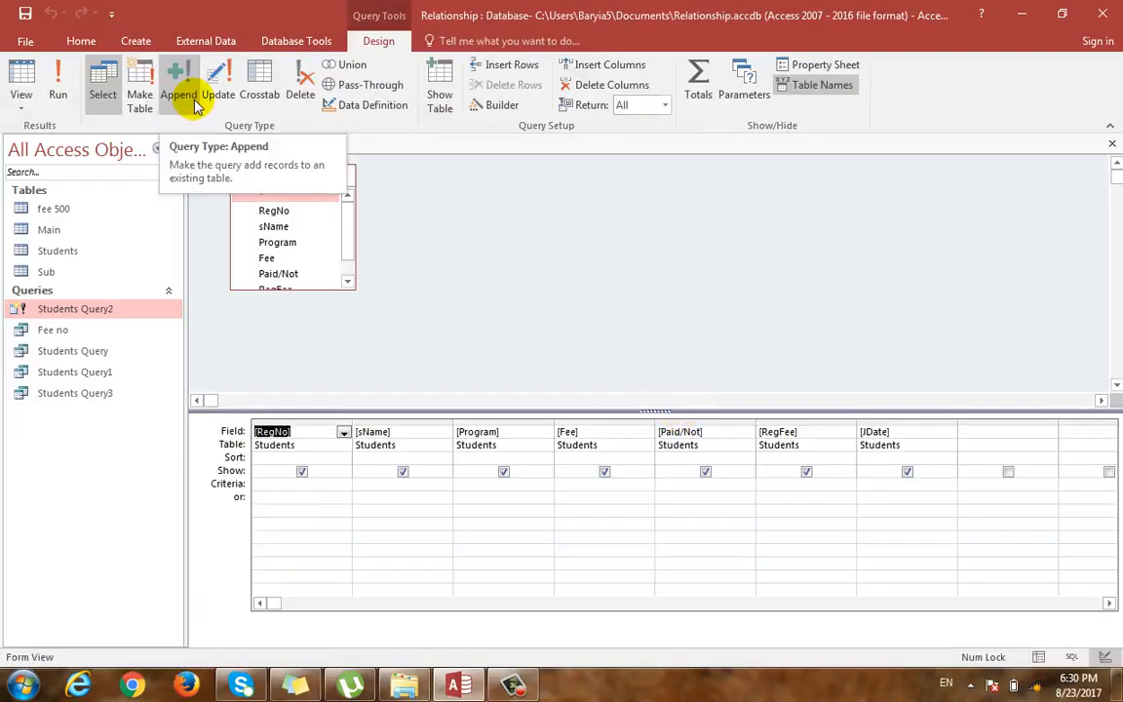
# Set the Fee criterion to 600 in the new query and run it to check the matching records.
pyautogui.click(72, 212)
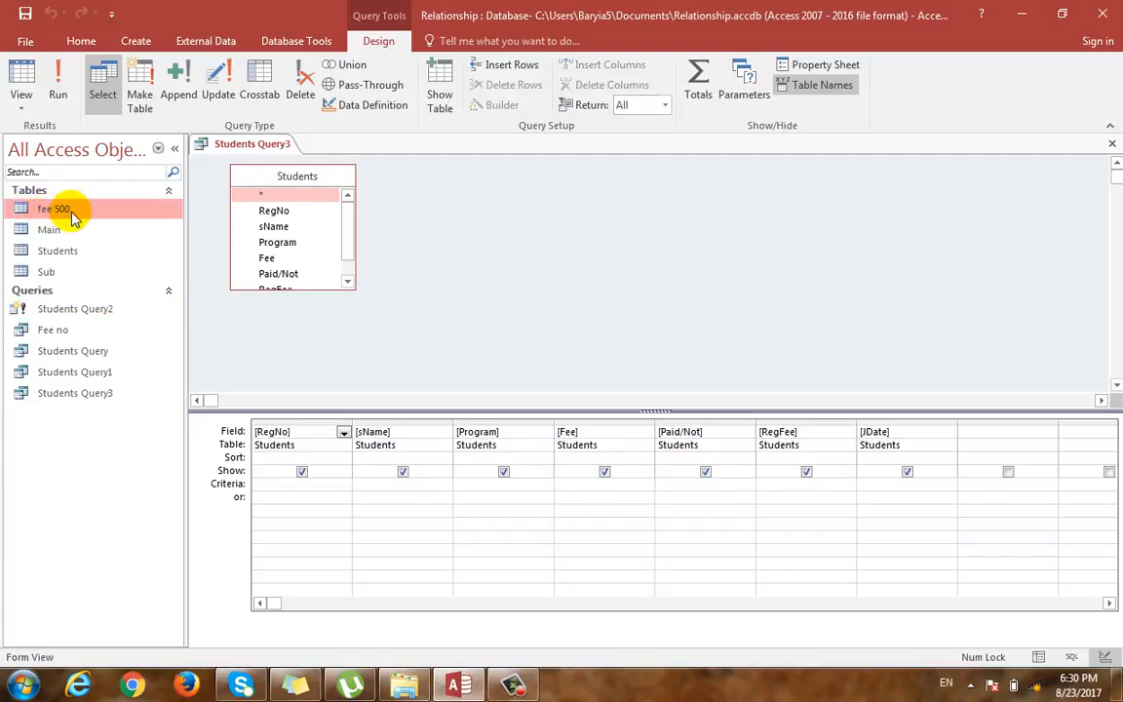
pyautogui.click(575, 485)
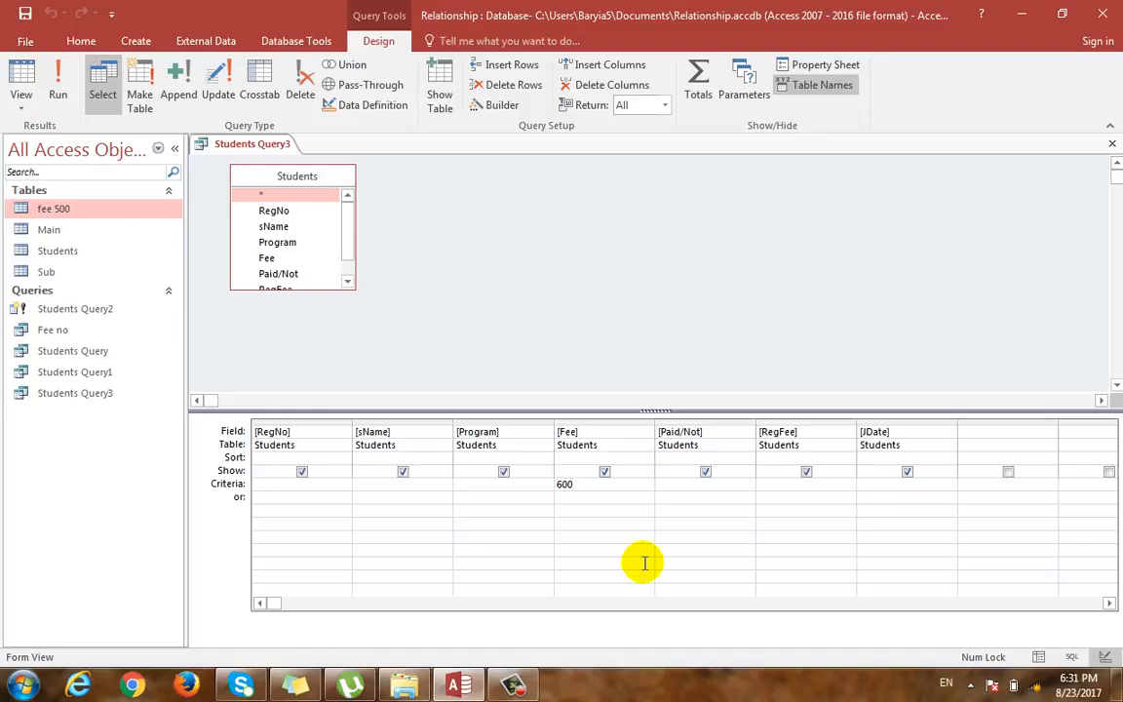
pyautogui.press('F5')
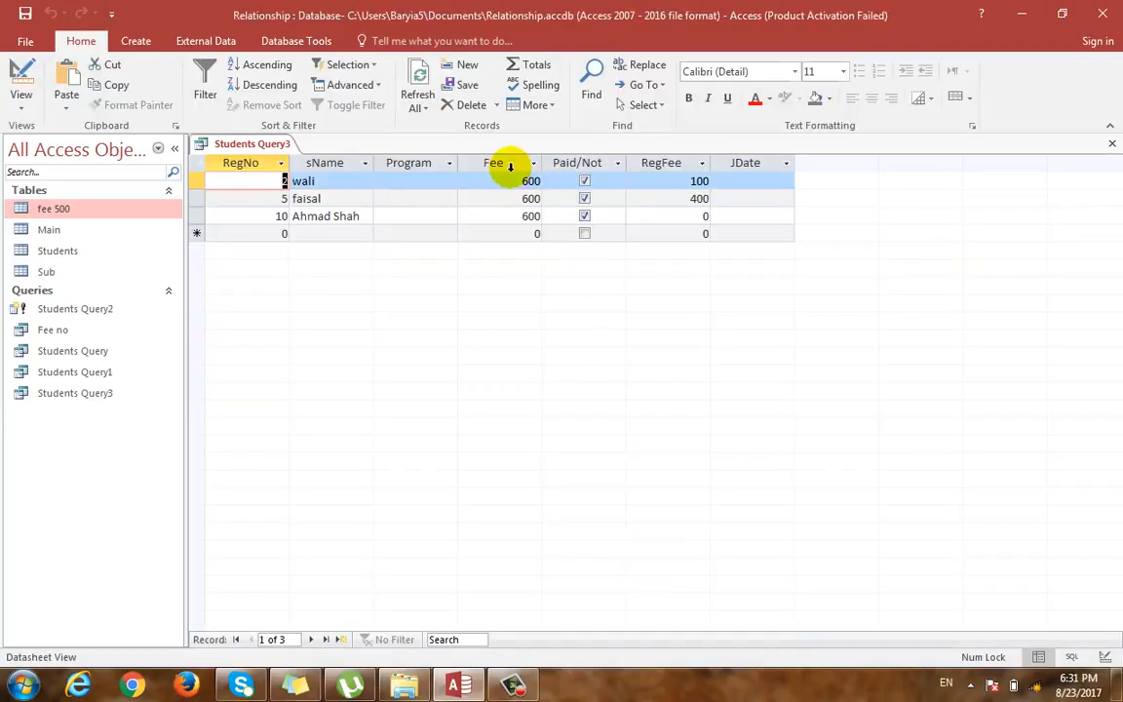
# Return the query to its design, make it an append query targeting the fee 500 table, and run it, accepting the append.
pyautogui.hotkey('ctrl', ',')
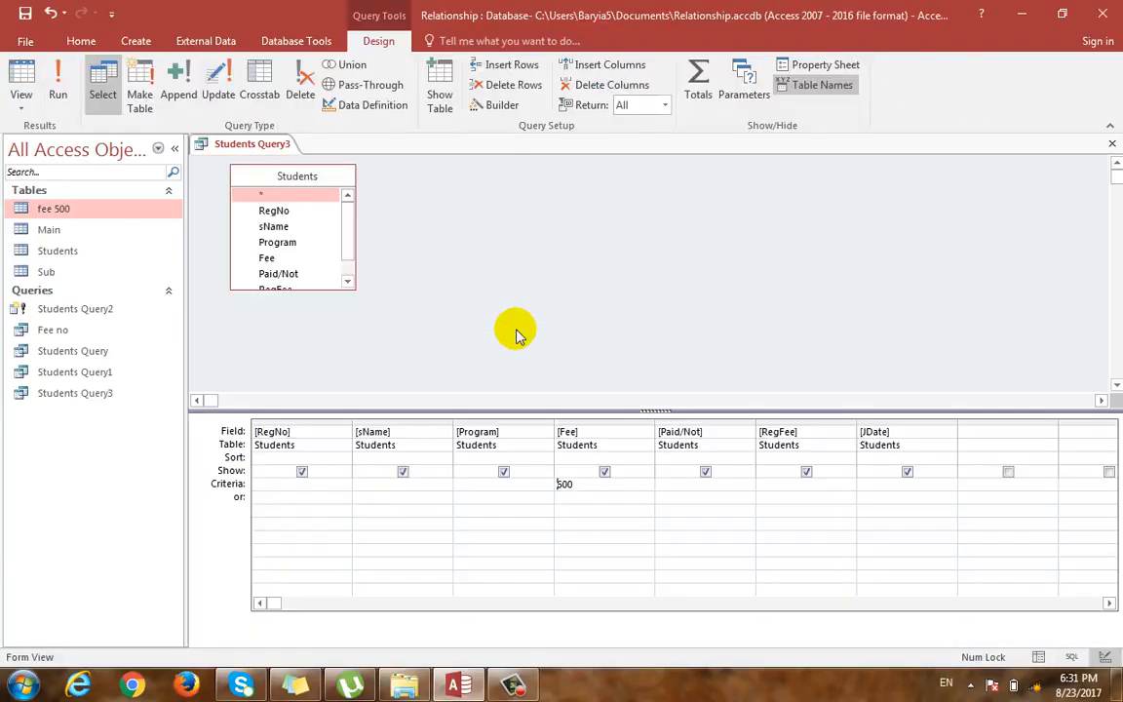
pyautogui.click(179, 97)
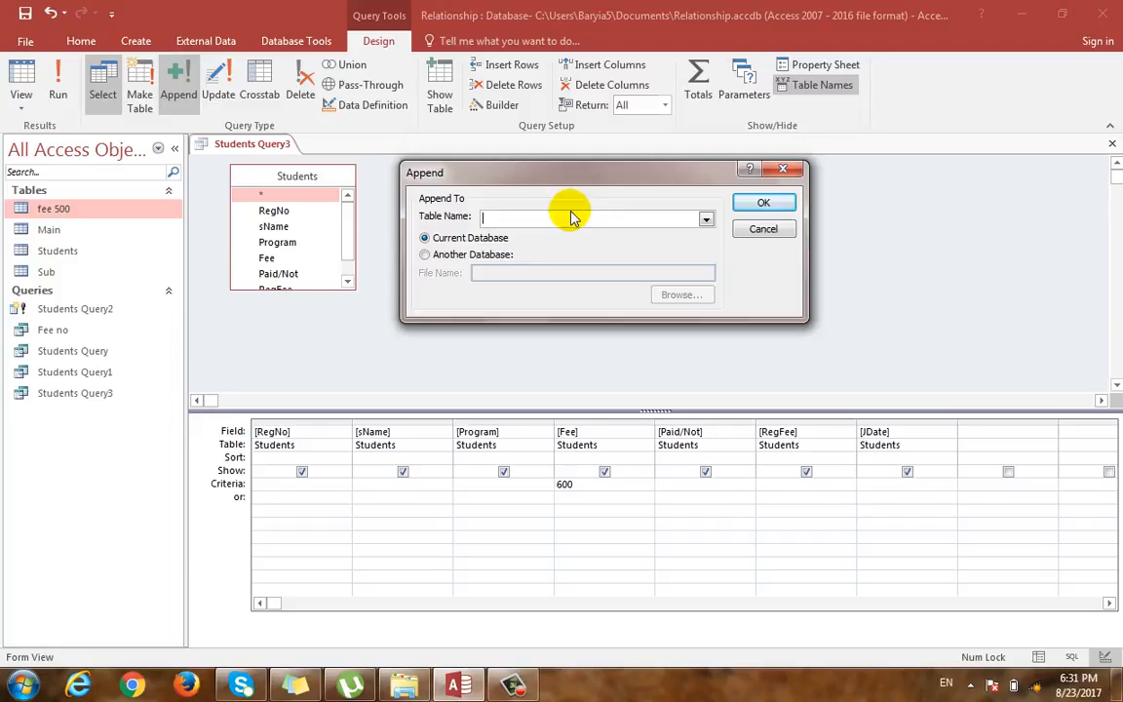
pyautogui.click(706, 218)
pyautogui.click(499, 236)
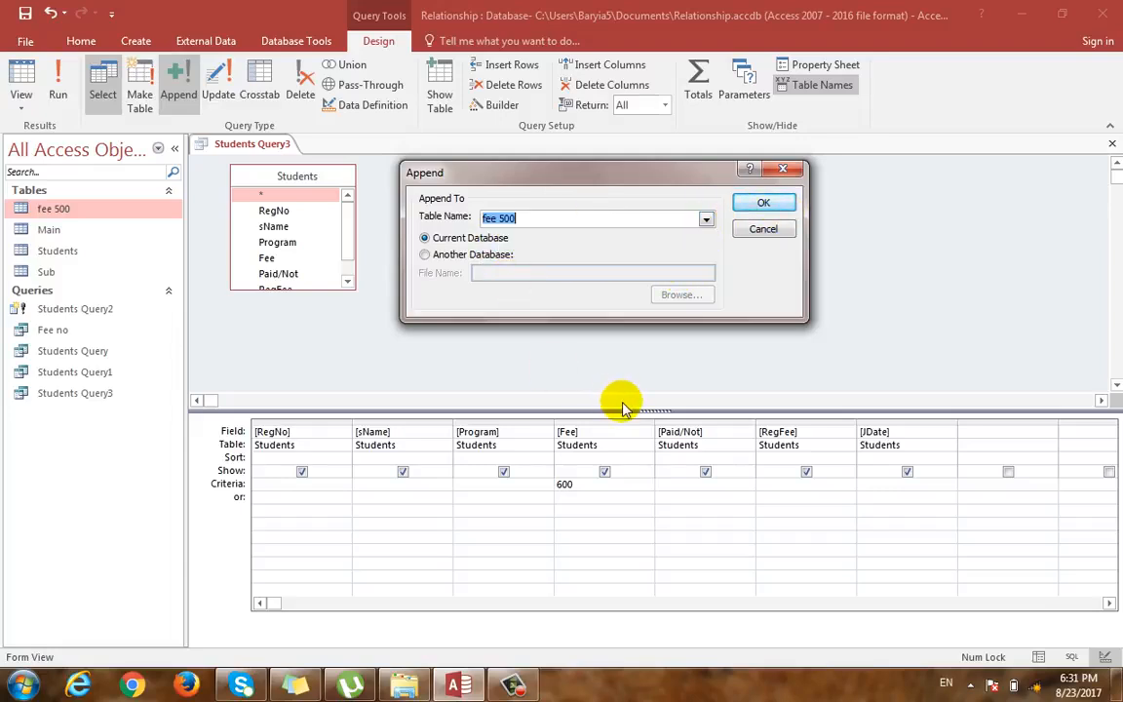
pyautogui.click(763, 203)
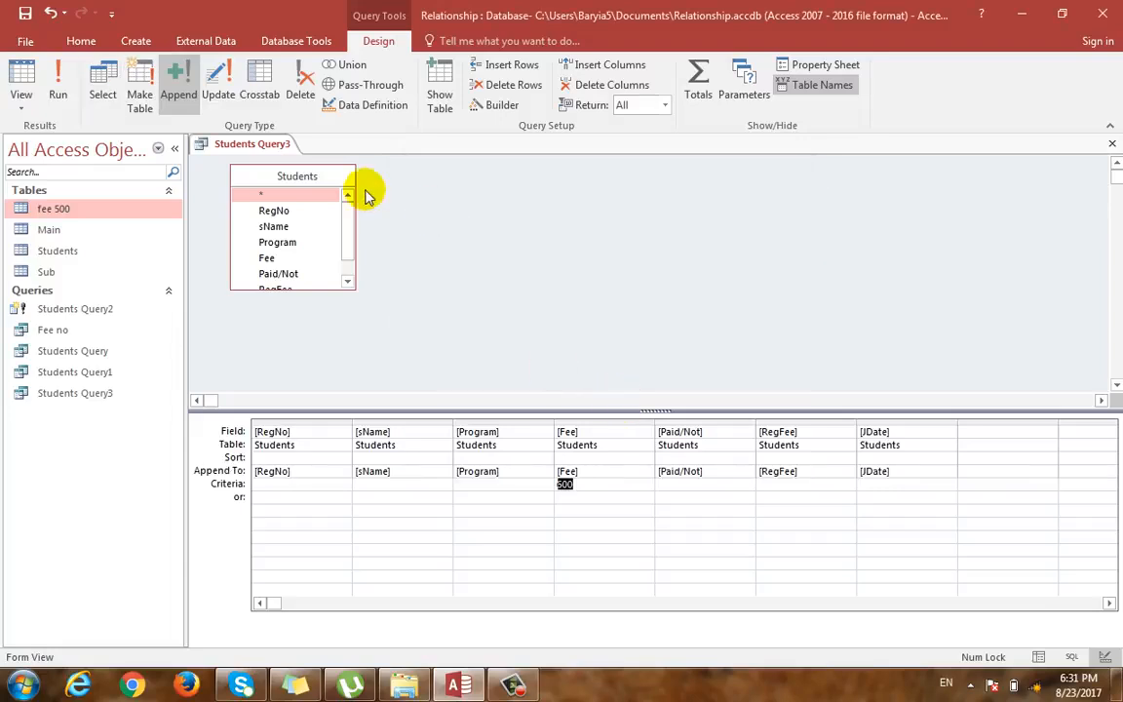
pyautogui.click(59, 93)
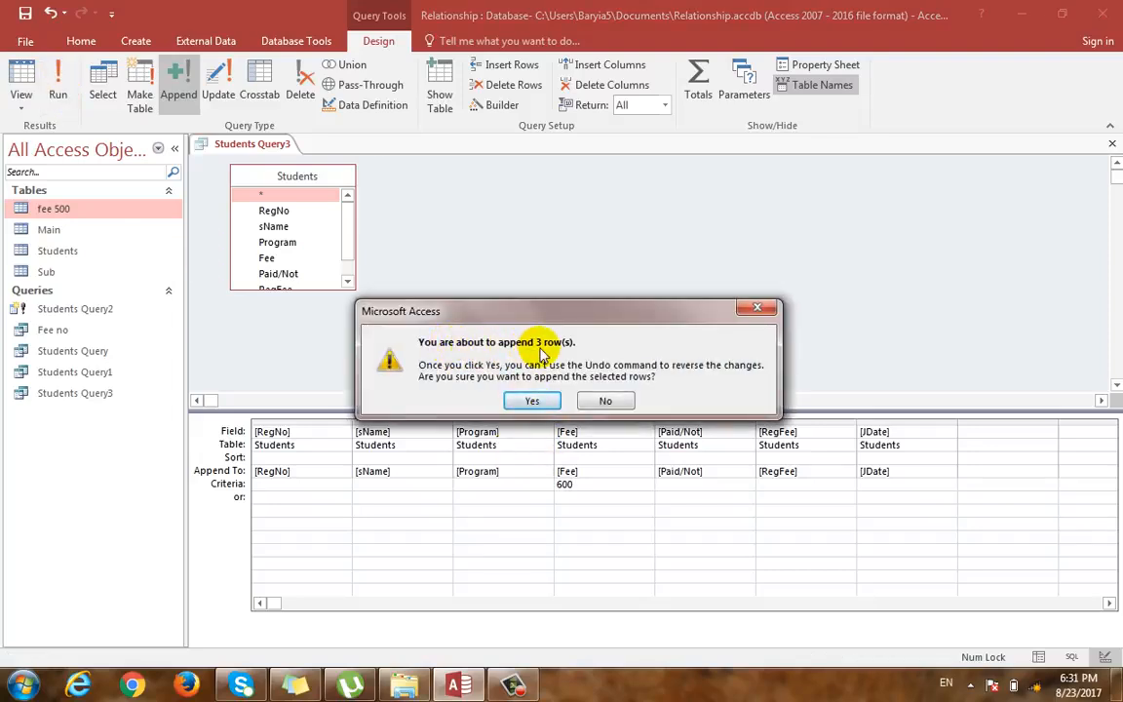
pyautogui.click(530, 400)
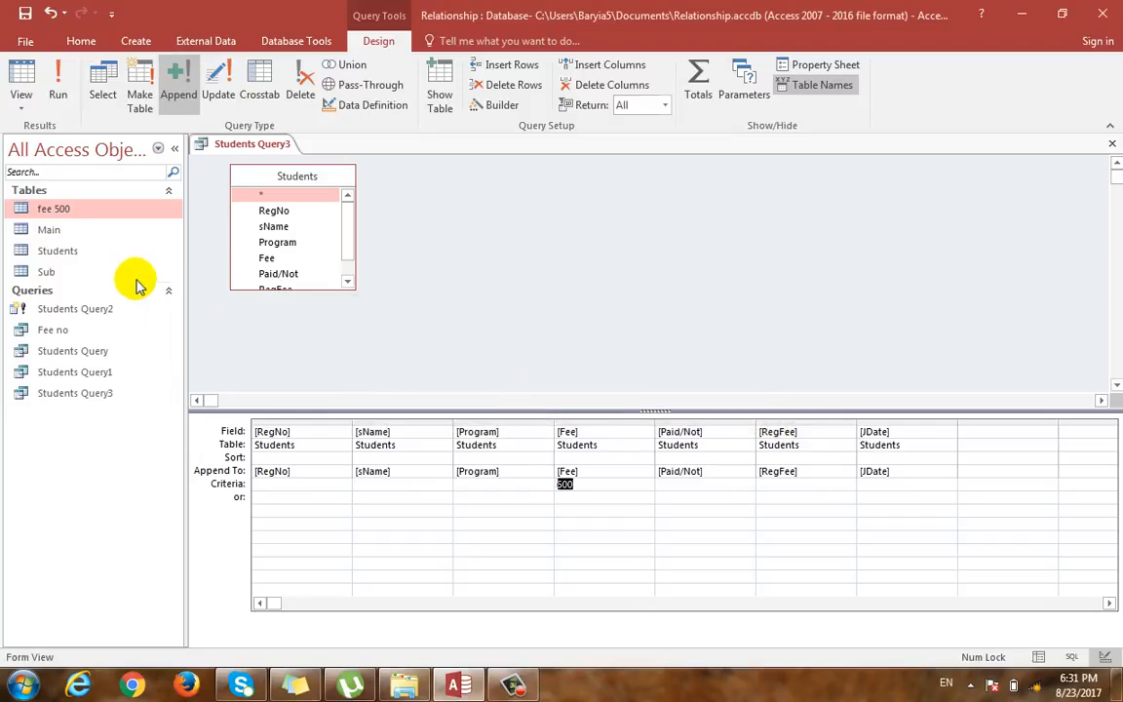
# Open the fee 500 table, examine the appended records and their Fee values, and close the table.
pyautogui.doubleClick(44, 212)
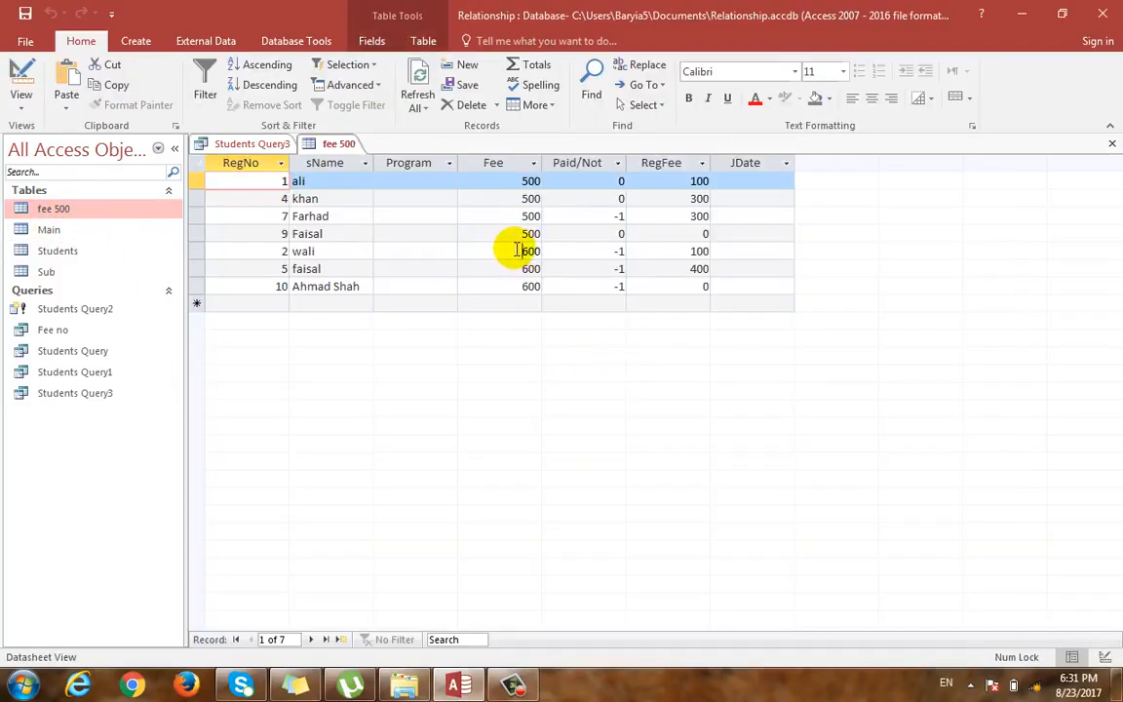
pyautogui.moveTo(517, 250); pyautogui.dragTo(546, 274)
pyautogui.moveTo(512, 287); pyautogui.dragTo(724, 304)
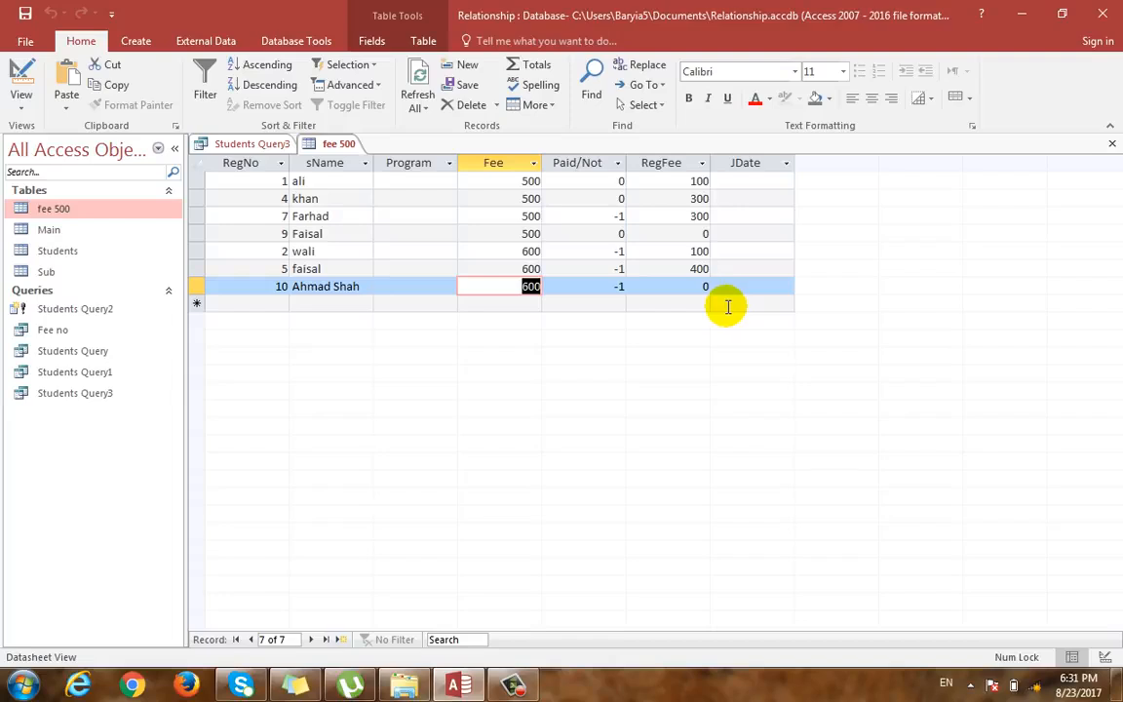
pyautogui.click(1112, 143)
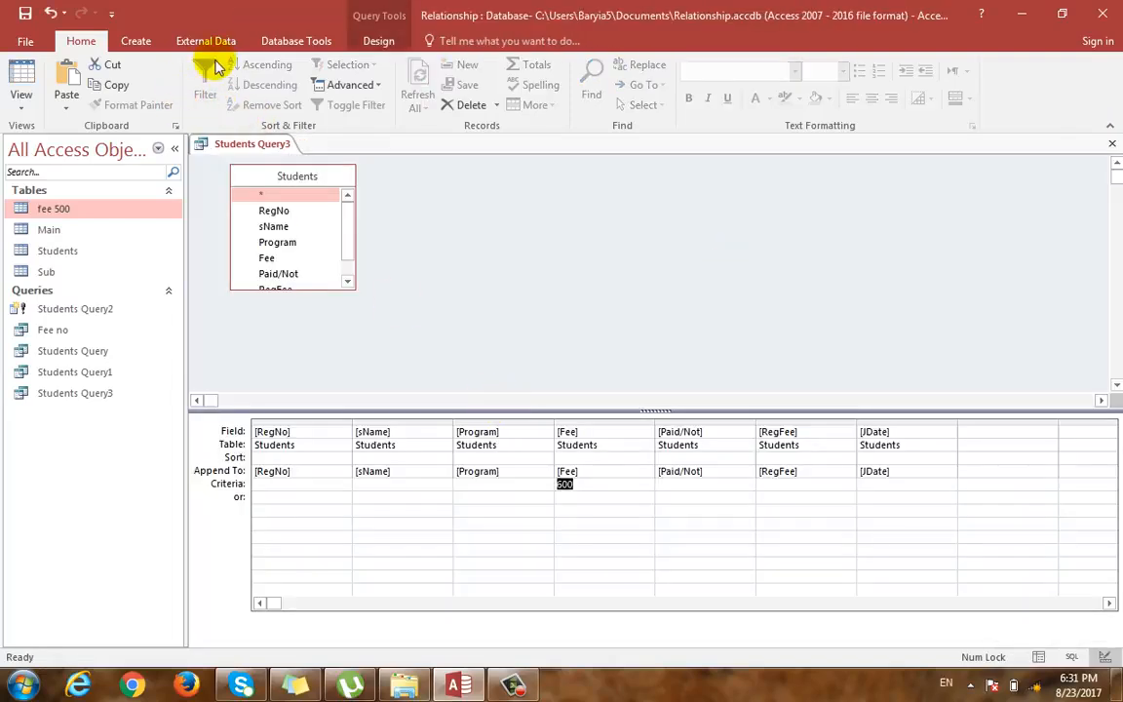
# Convert Students Query3 to an update query changing Fee from 500 to 1000, and run it, accepting the update.
pyautogui.click(375, 41)
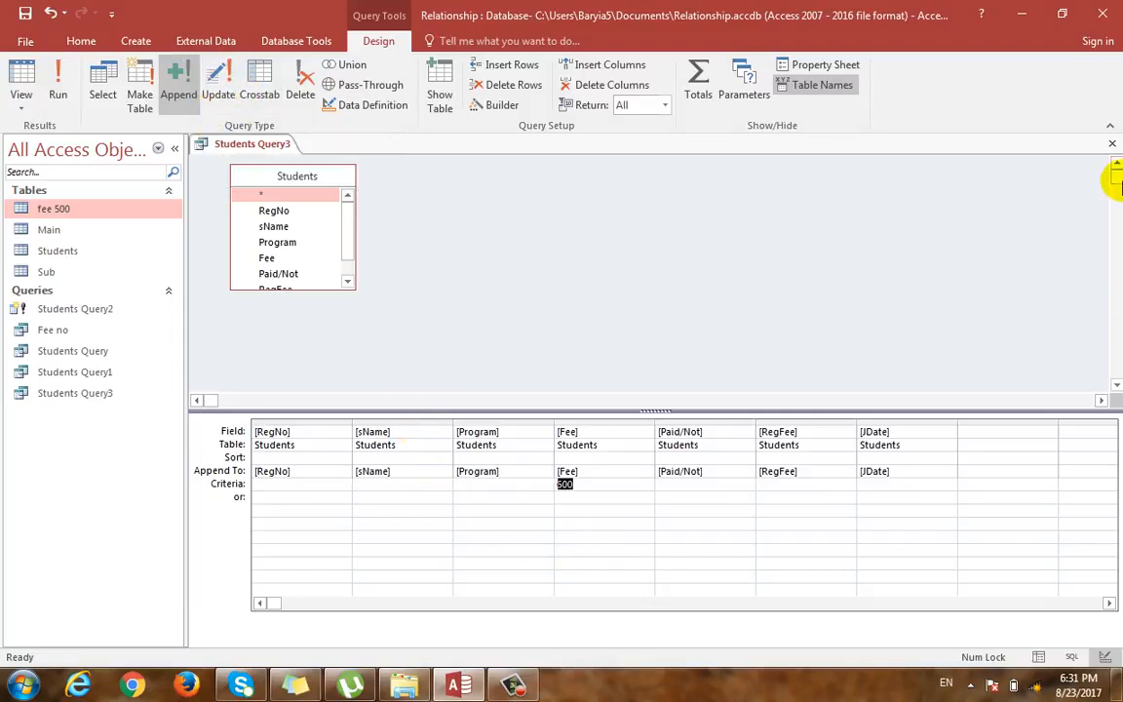
pyautogui.click(218, 88)
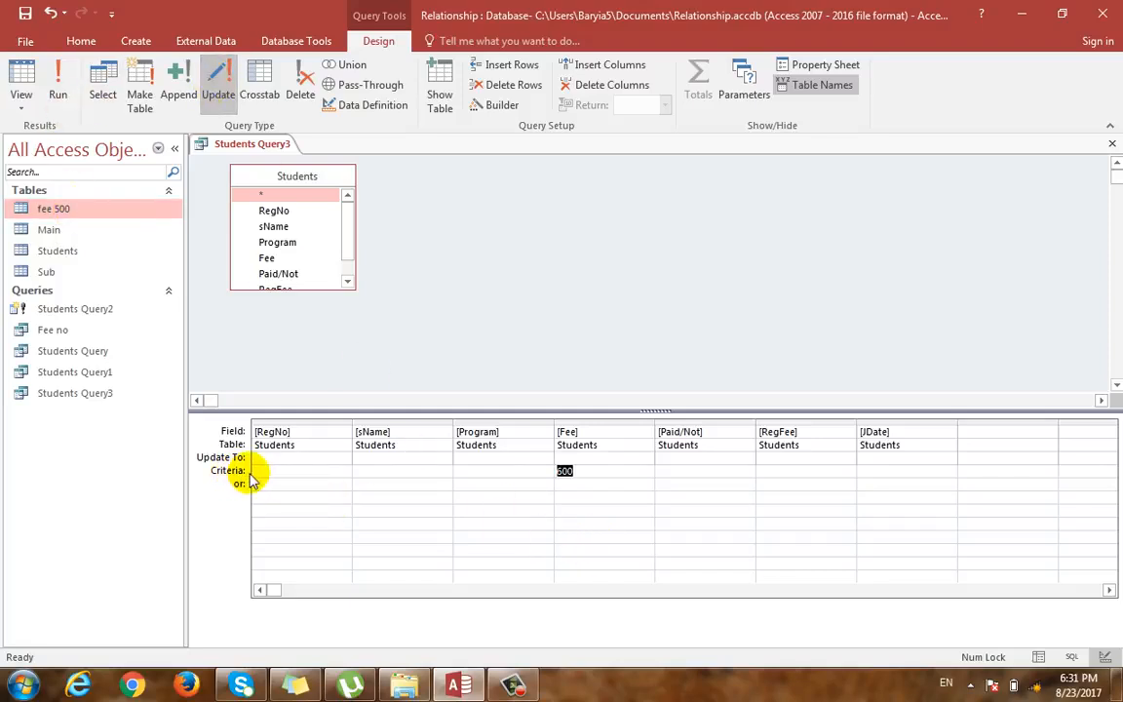
pyautogui.click(559, 457)
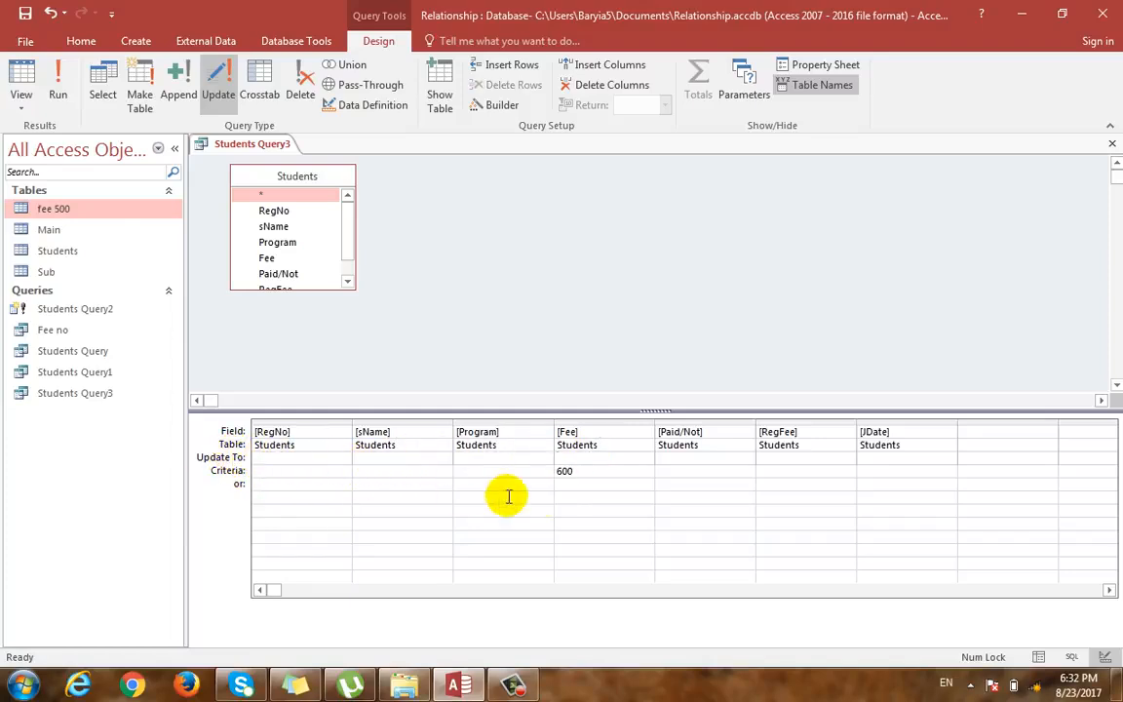
pyautogui.doubleClick(583, 469)
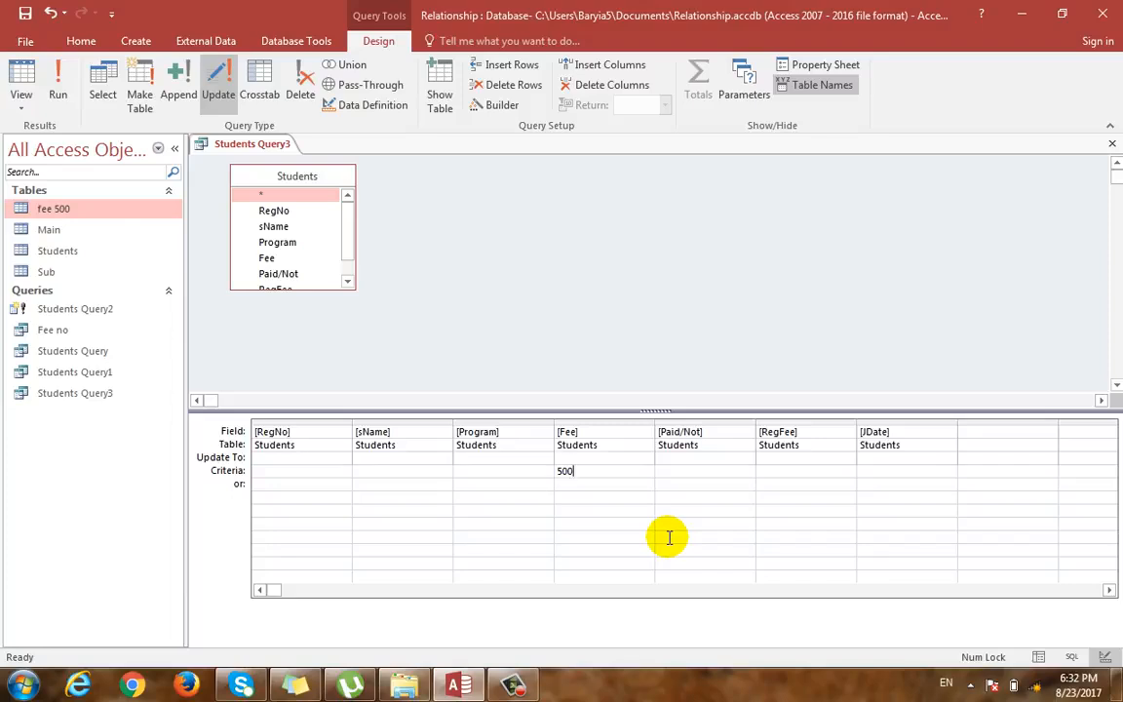
pyautogui.click(646, 457)
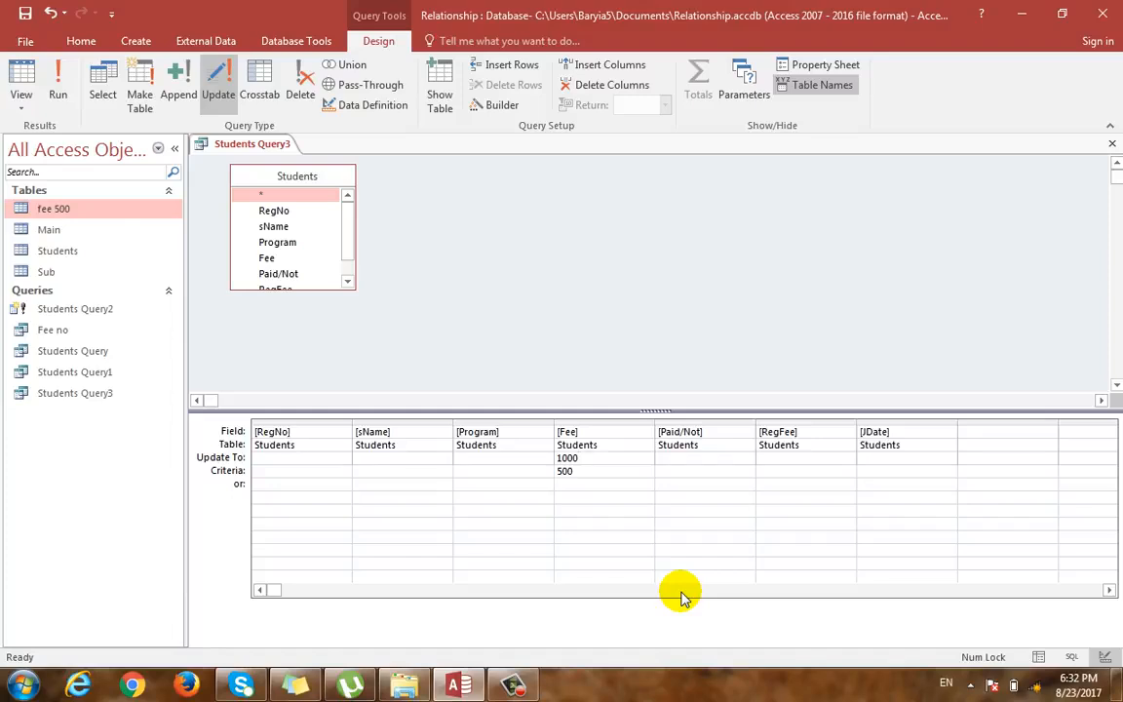
pyautogui.click(57, 92)
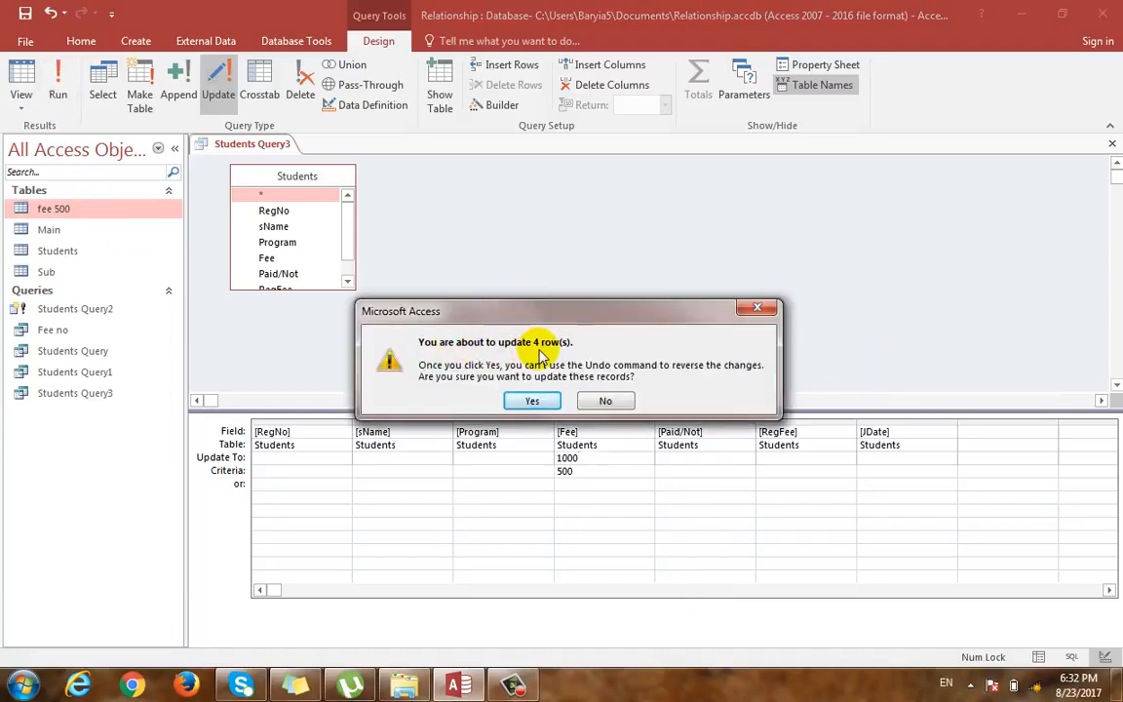
pyautogui.click(532, 400)
# Open the Students table, check the Fee values after the update, and close the table.
pyautogui.doubleClick(50, 251)
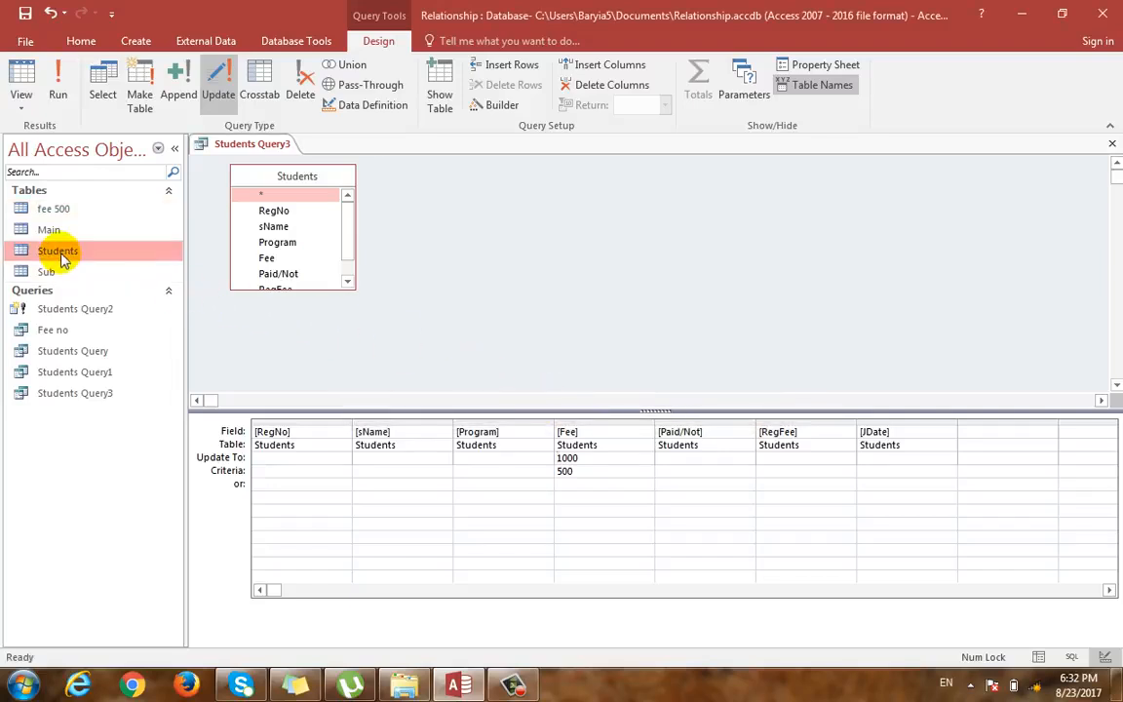
pyautogui.click(495, 182)
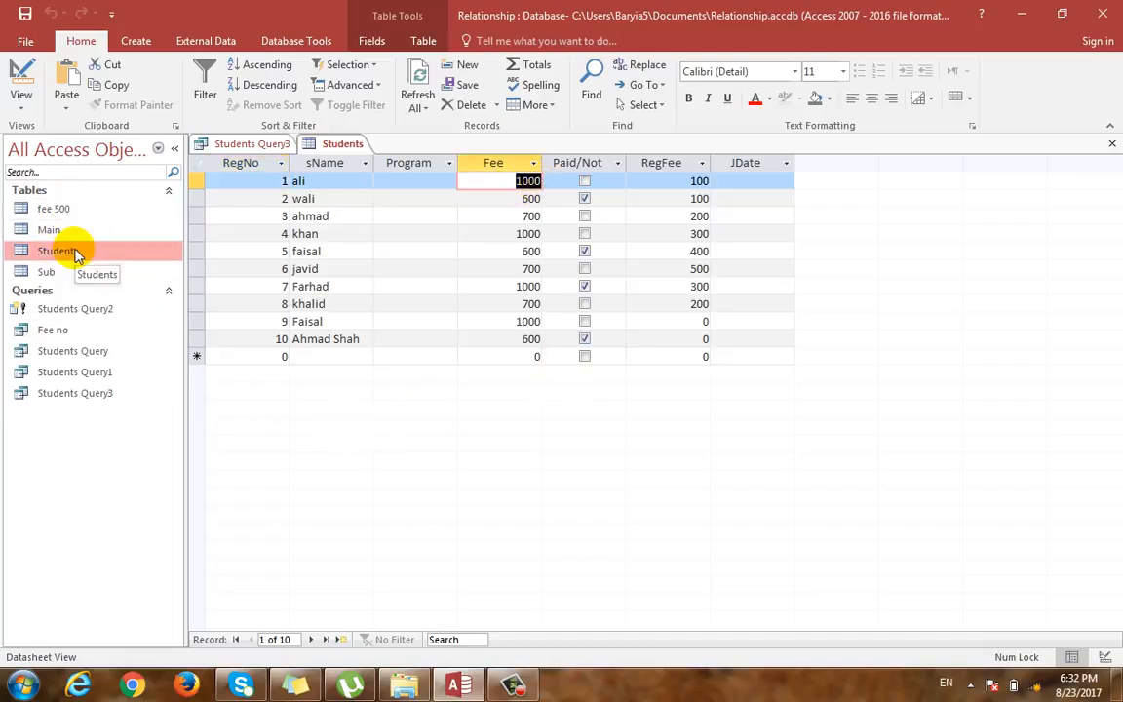
pyautogui.click(506, 254)
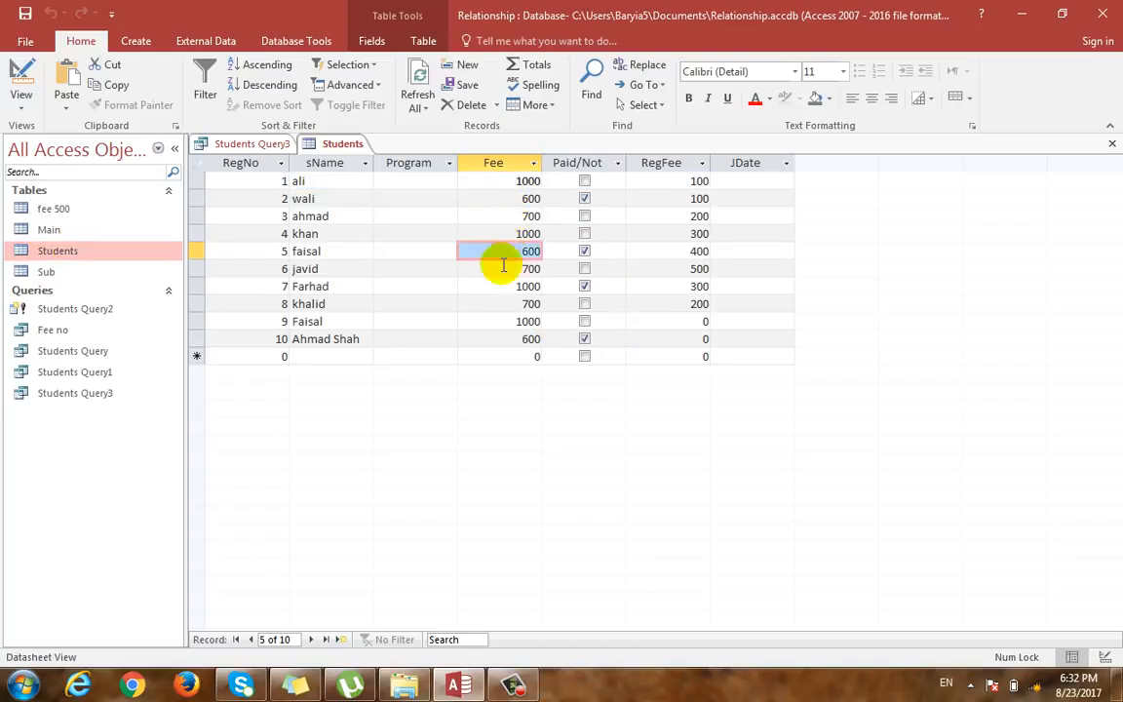
pyautogui.click(521, 305)
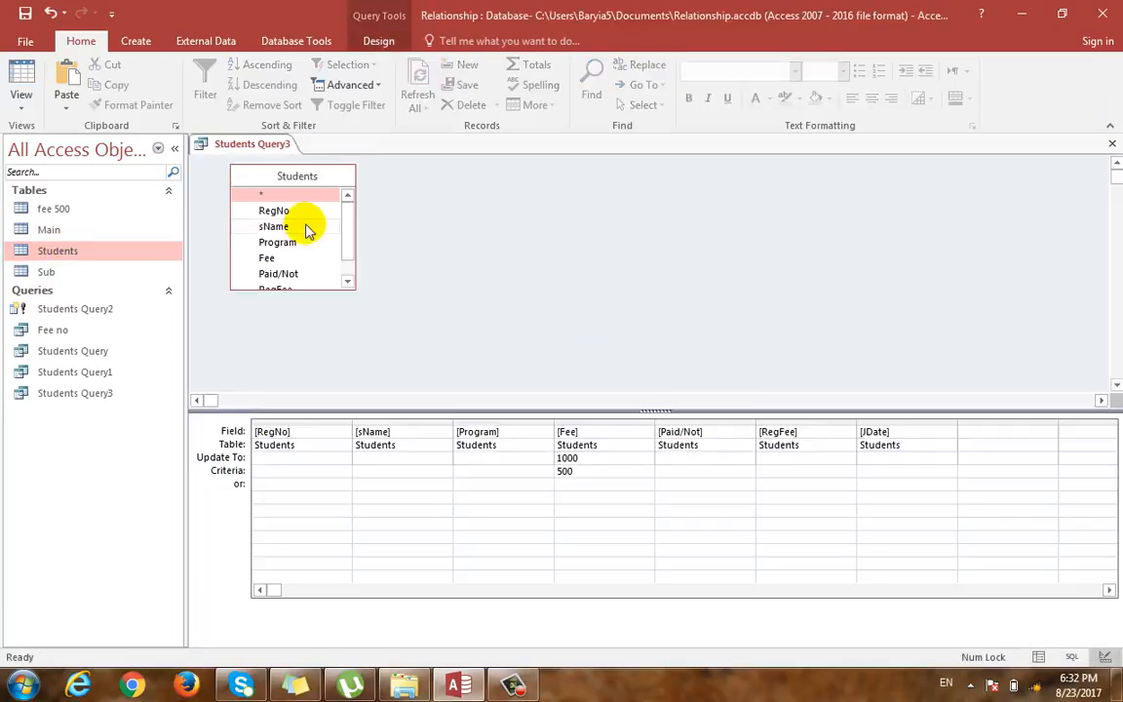
# Convert Students Query3 to a delete query with the Fee criterion 1000, and run it, accepting the deletion.
pyautogui.click(377, 45)
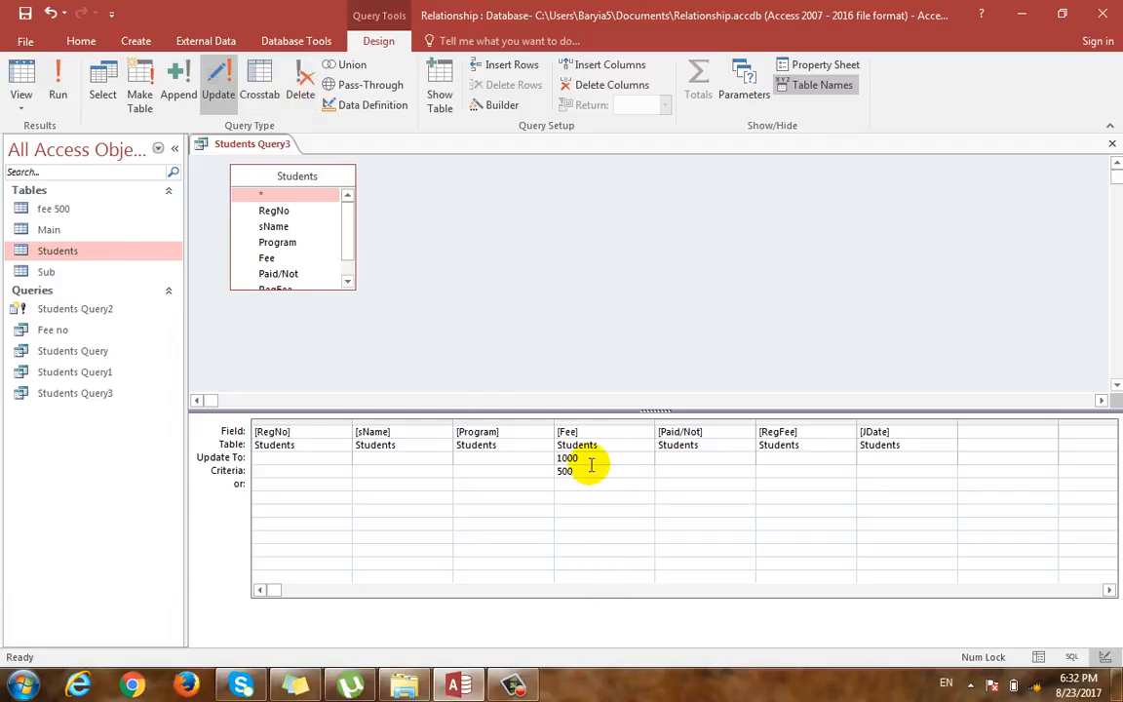
pyautogui.click(301, 95)
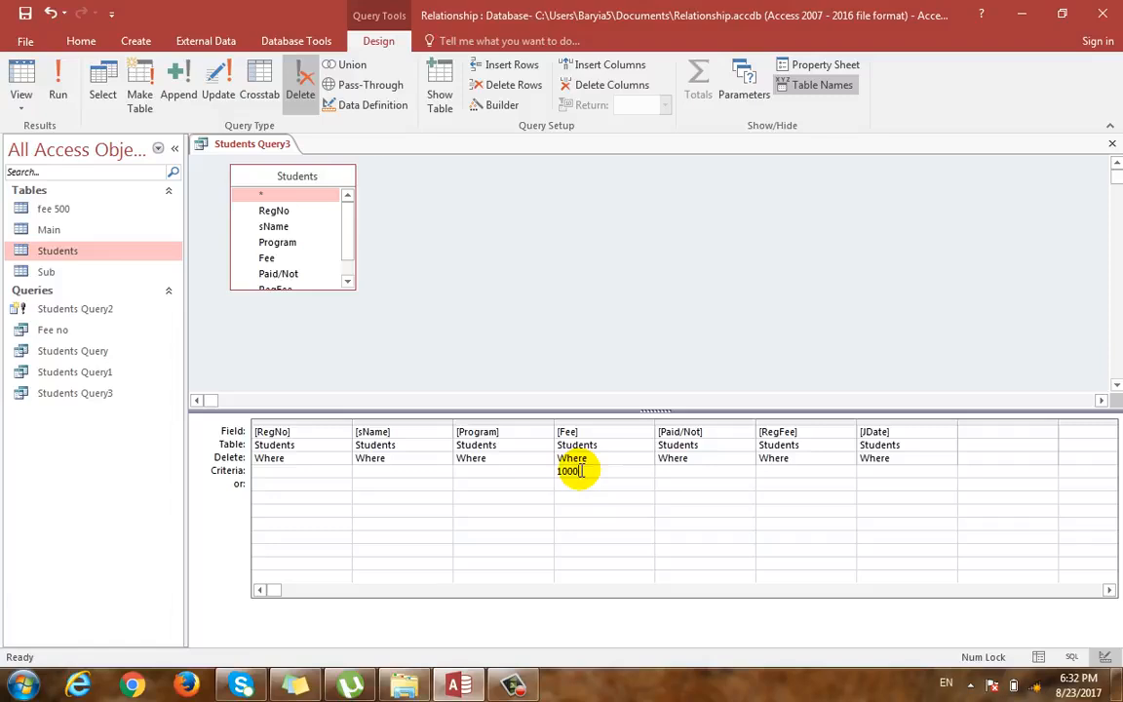
pyautogui.click(49, 90)
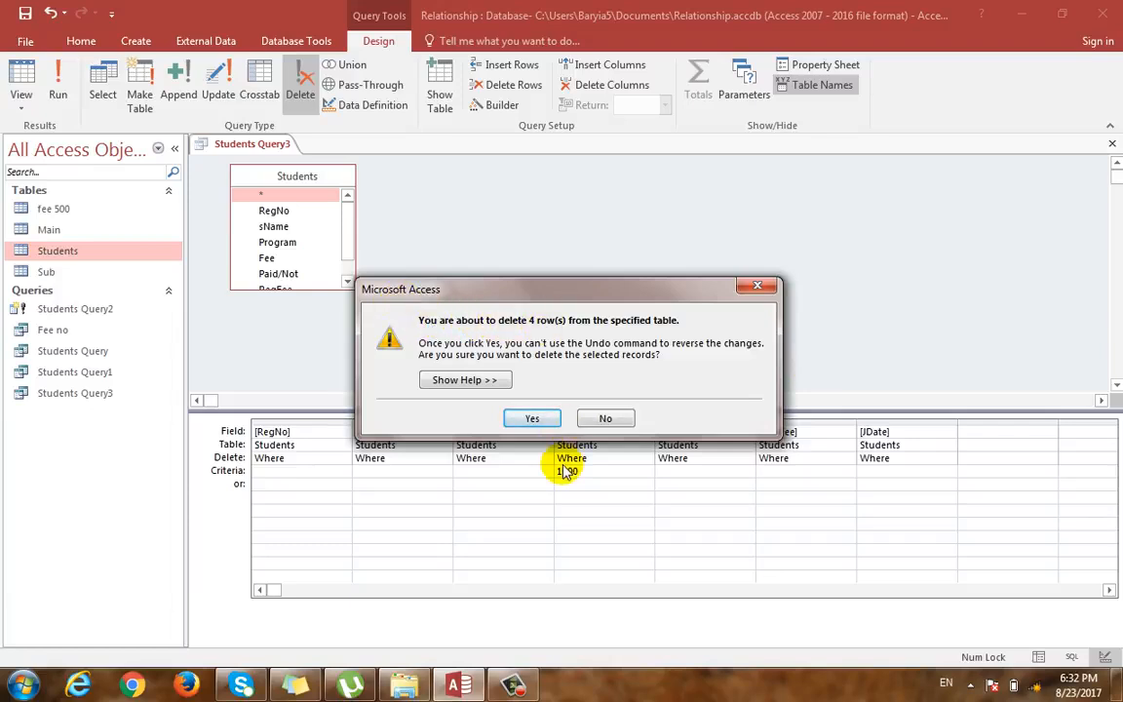
pyautogui.click(533, 417)
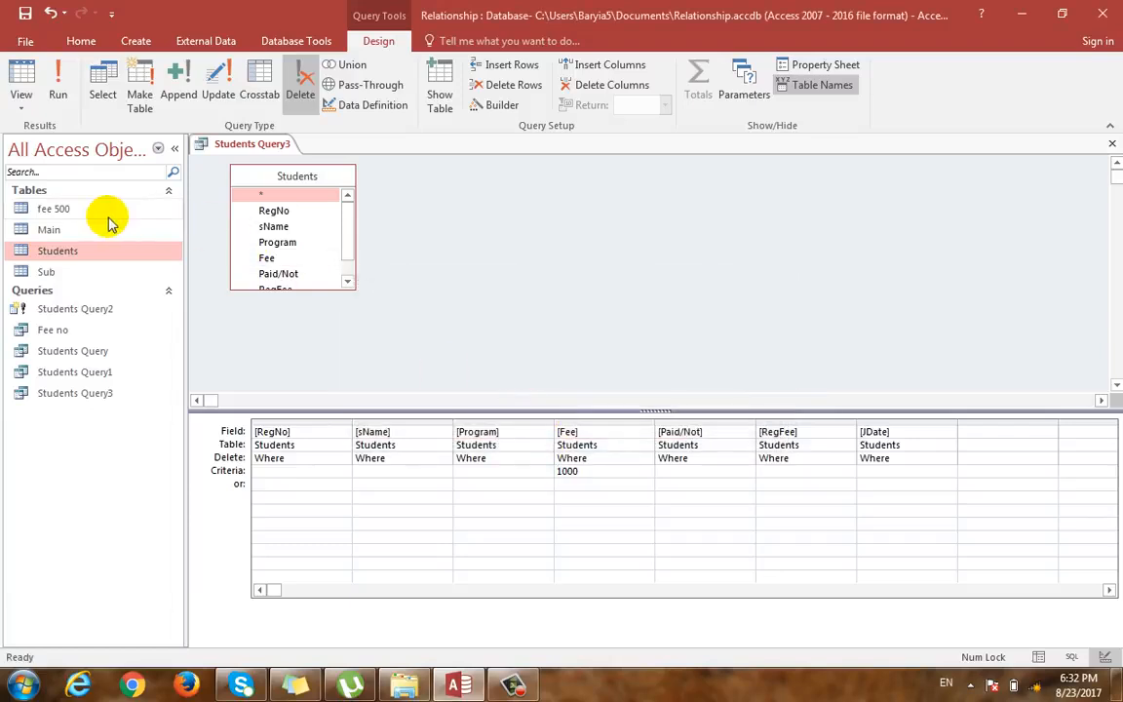
# Open the Students table to check the remaining records, close it and return to the query design tools.
pyautogui.doubleClick(51, 251)
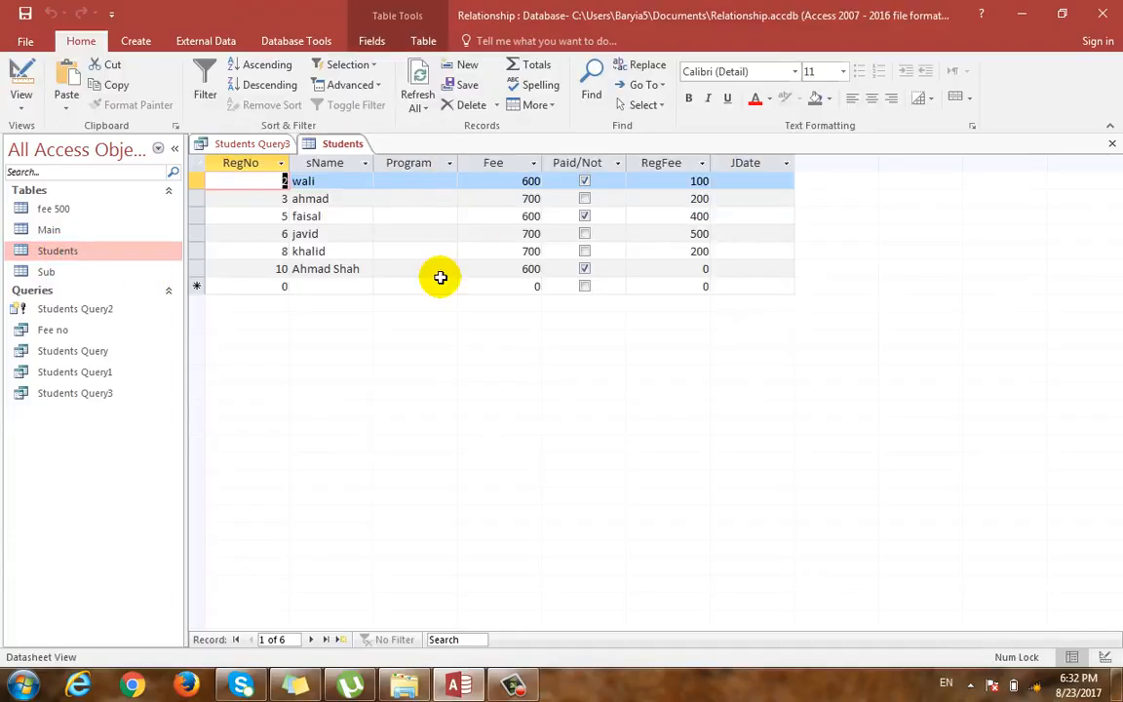
pyautogui.click(1112, 144)
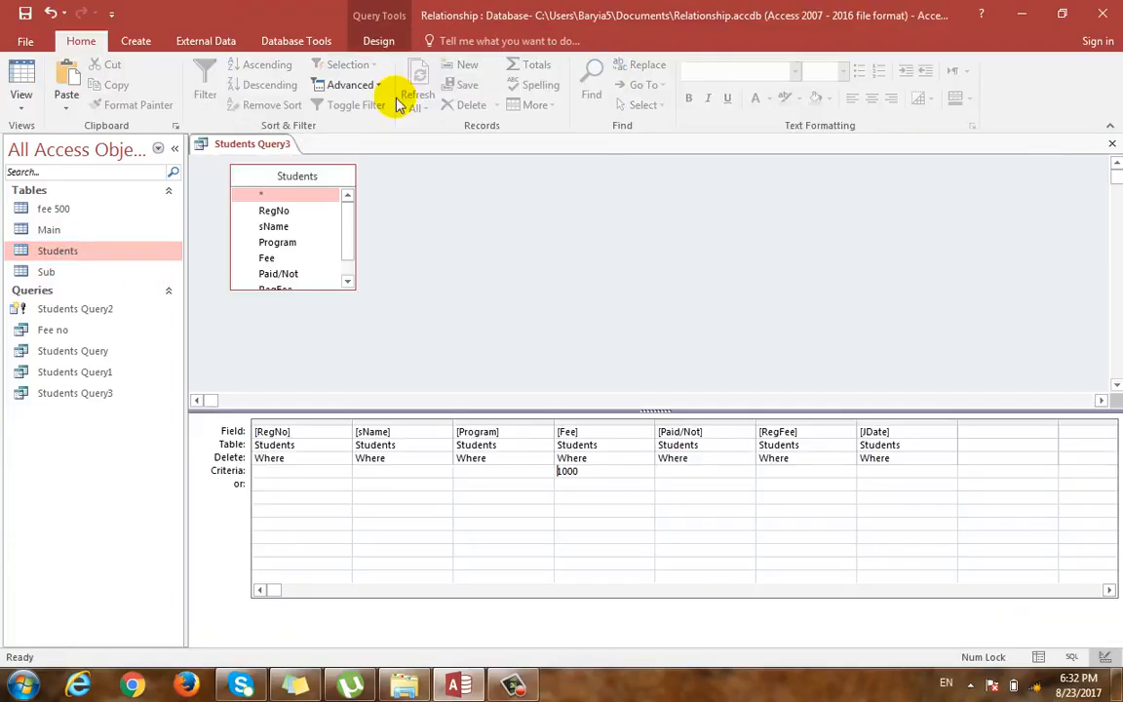
pyautogui.click(378, 40)
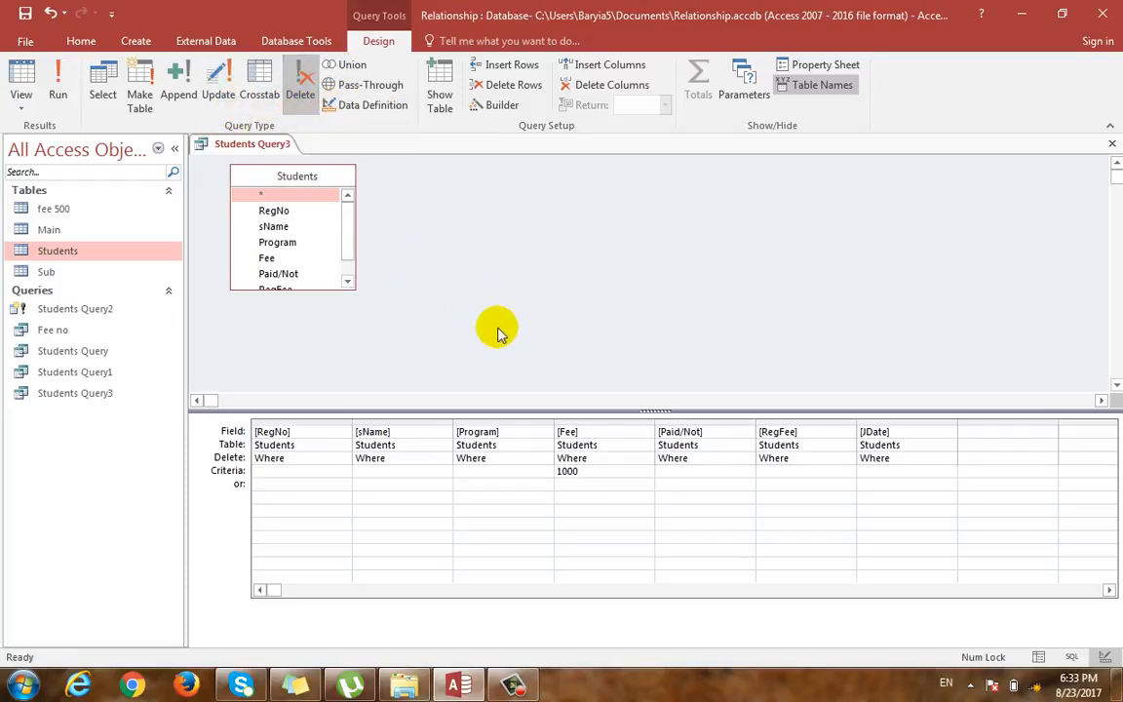
pyautogui.click(516, 689)
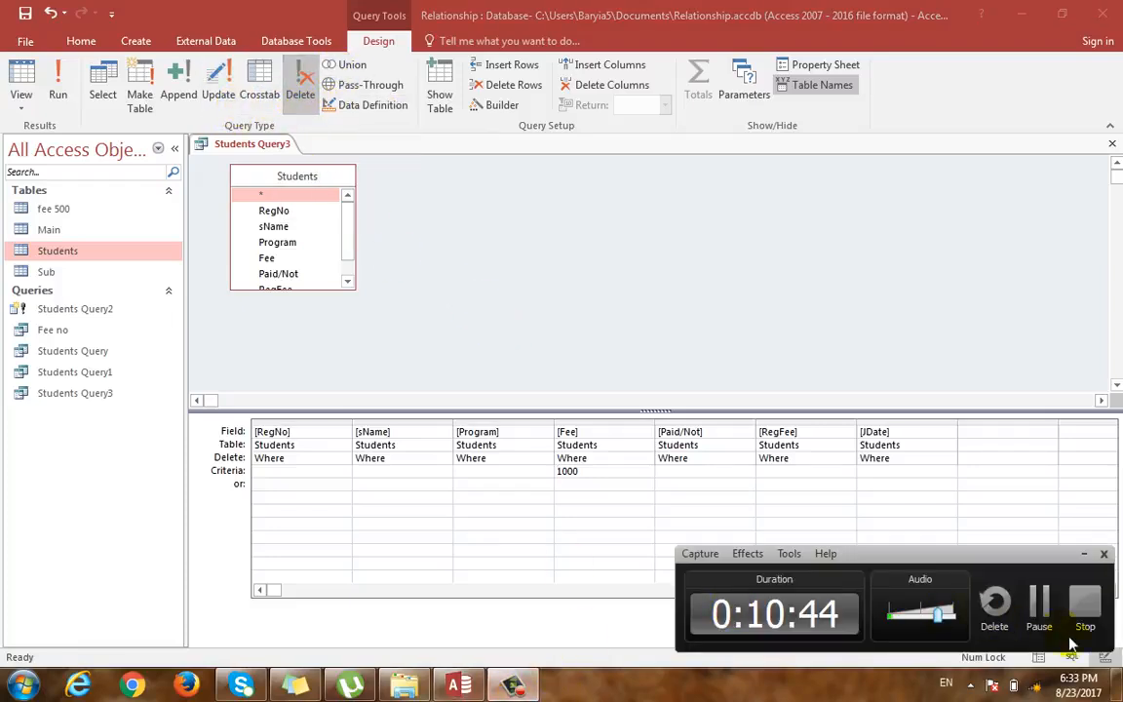